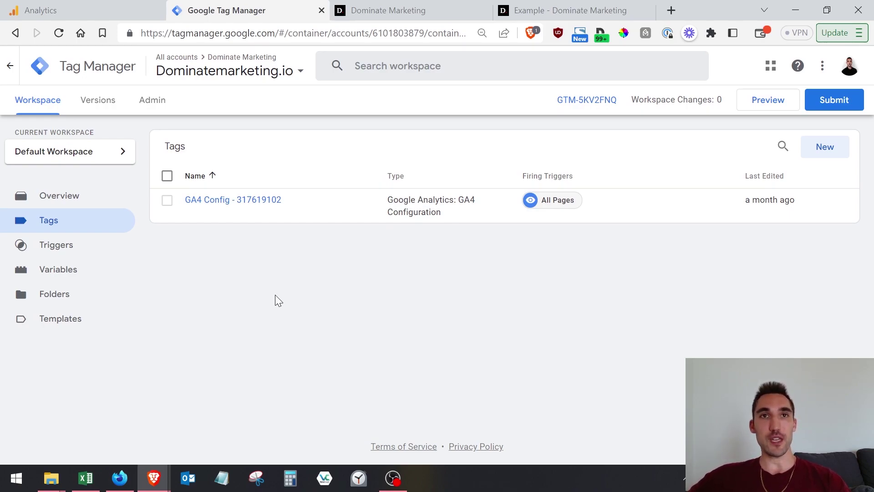
- Look over the site's example page, then return to Tag Manager
click(566, 10)
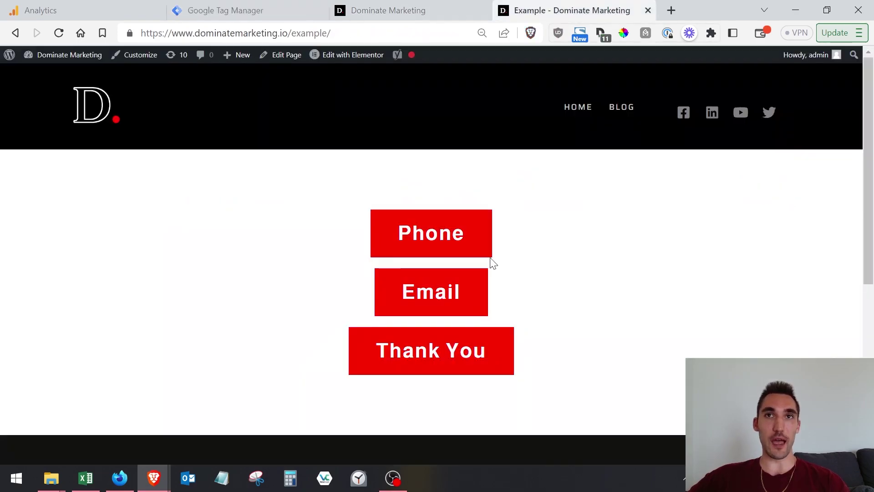
scroll(524, 237, down, 2)
scroll(448, 173, up, 2)
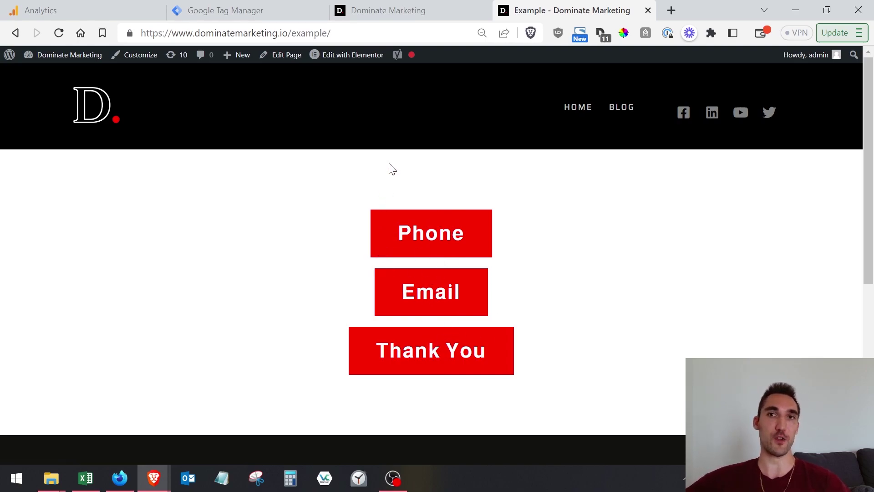
click(256, 14)
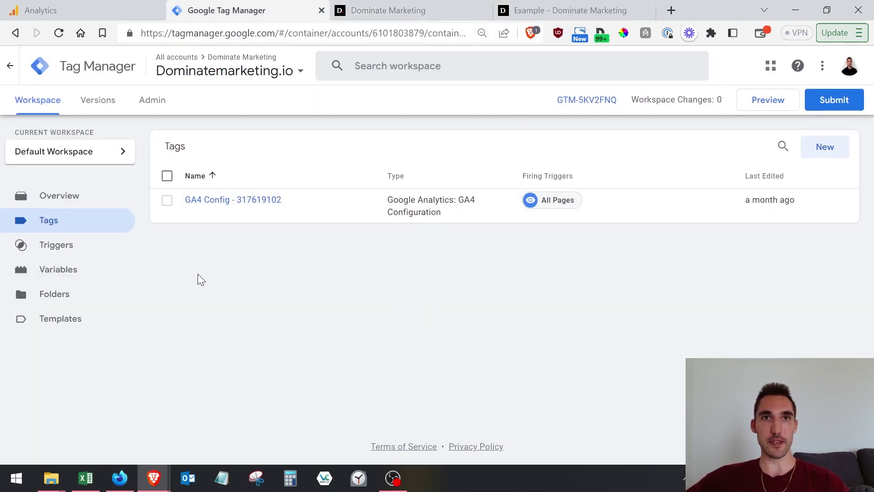
- Bring up the container's full list of built-in variables from the Variables page
click(77, 274)
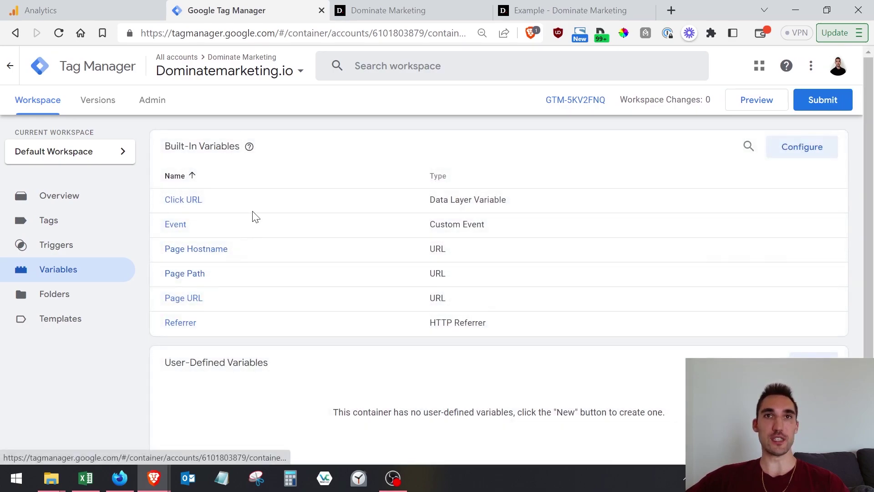
scroll(309, 233, down, 1)
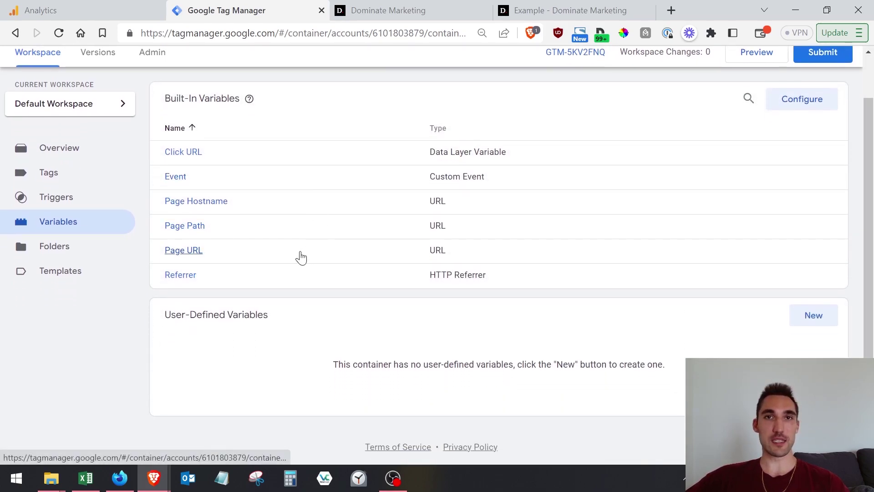
scroll(296, 257, up, 1)
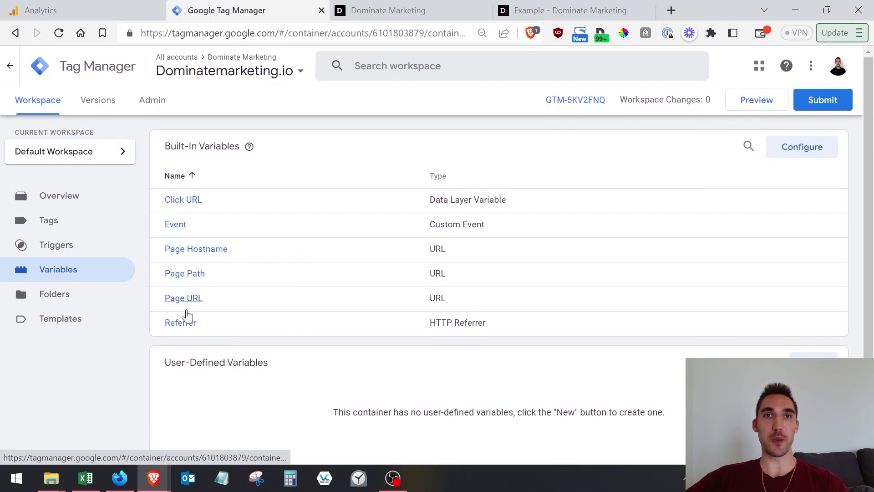
click(803, 147)
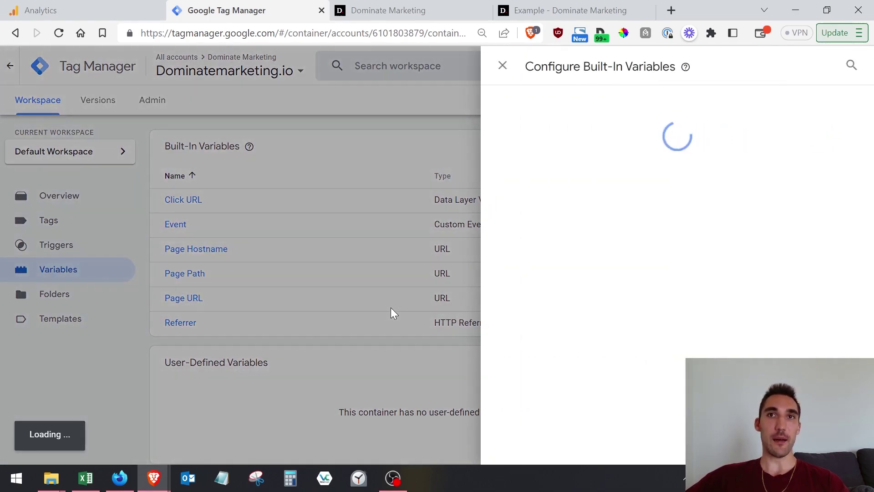
scroll(594, 177, down, 4)
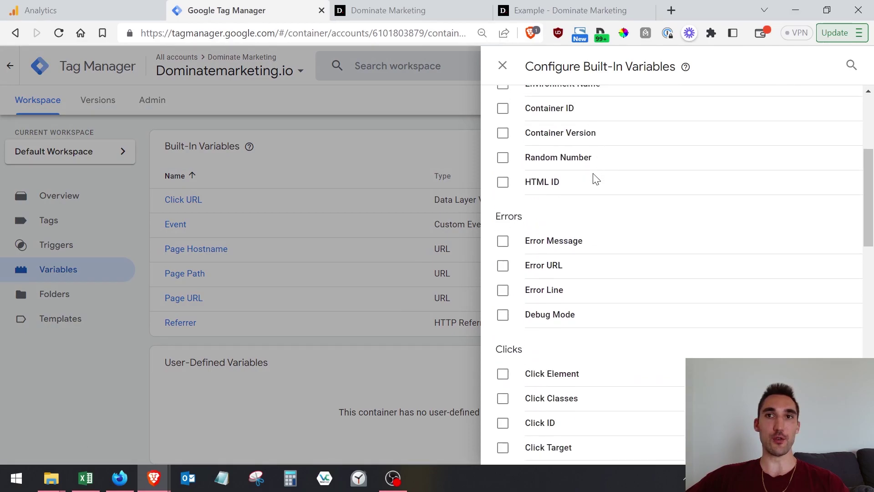
scroll(594, 178, down, 5)
scroll(593, 177, up, 1)
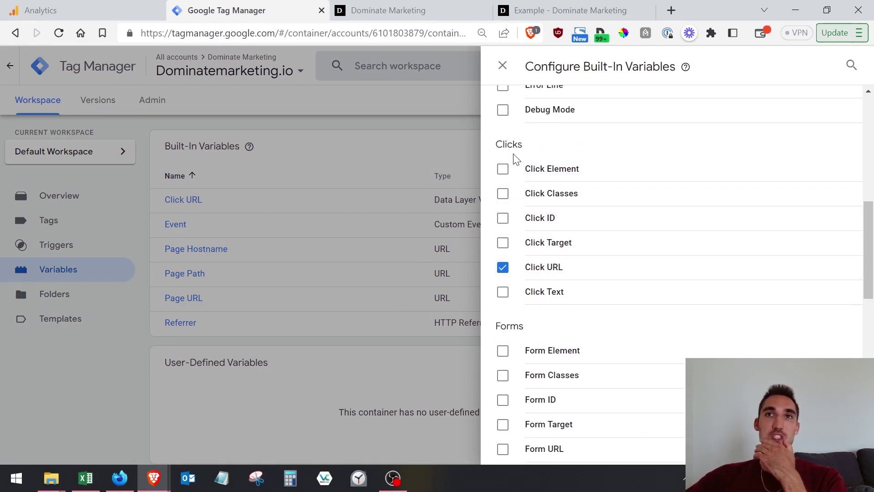
- Enable Click Element, Click Classes, Click ID, Click Target and Click Text, then close the list
click(502, 169)
click(502, 193)
click(503, 217)
click(502, 242)
click(503, 294)
scroll(517, 214, down, 4)
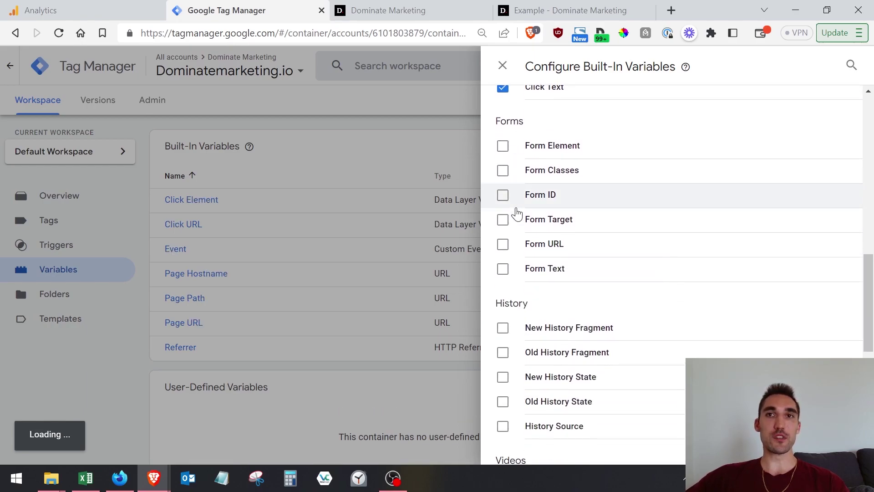
scroll(517, 213, up, 4)
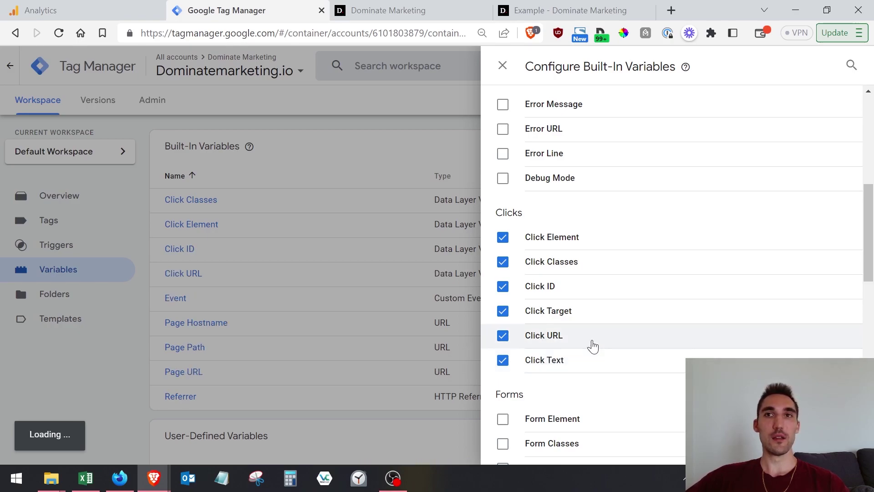
scroll(713, 209, up, 7)
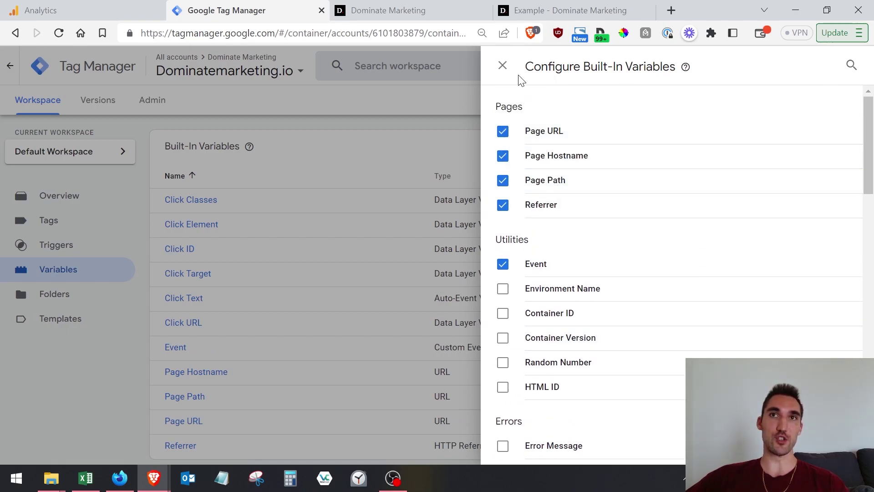
click(502, 65)
scroll(339, 327, down, 2)
scroll(348, 314, up, 2)
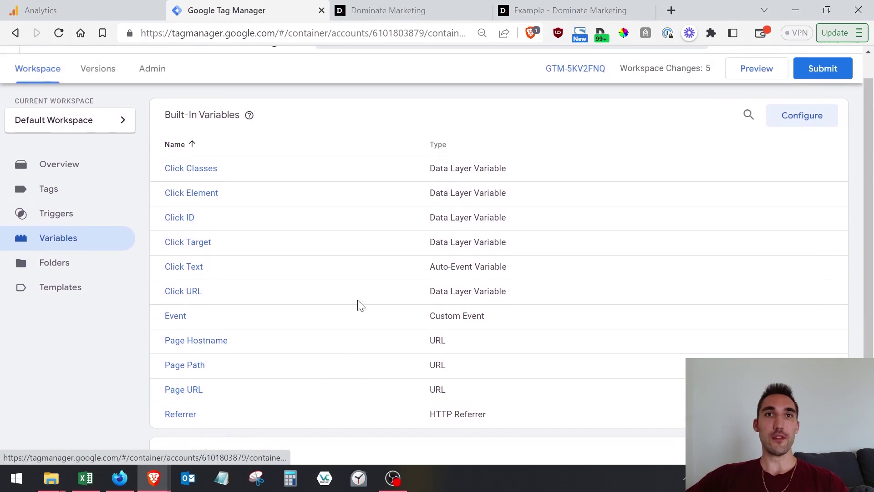
scroll(386, 260, down, 1)
scroll(318, 232, down, 3)
scroll(246, 198, up, 3)
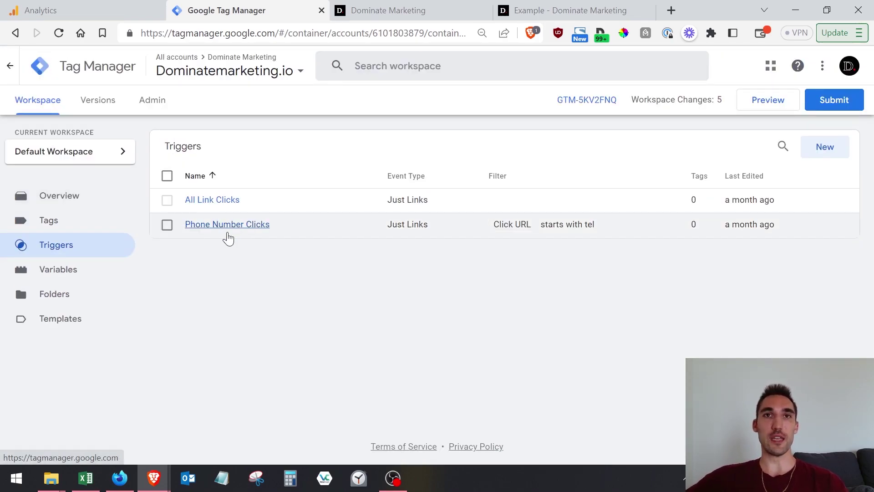
- Delete the old Phone Number Clicks trigger and begin a new trigger
click(167, 227)
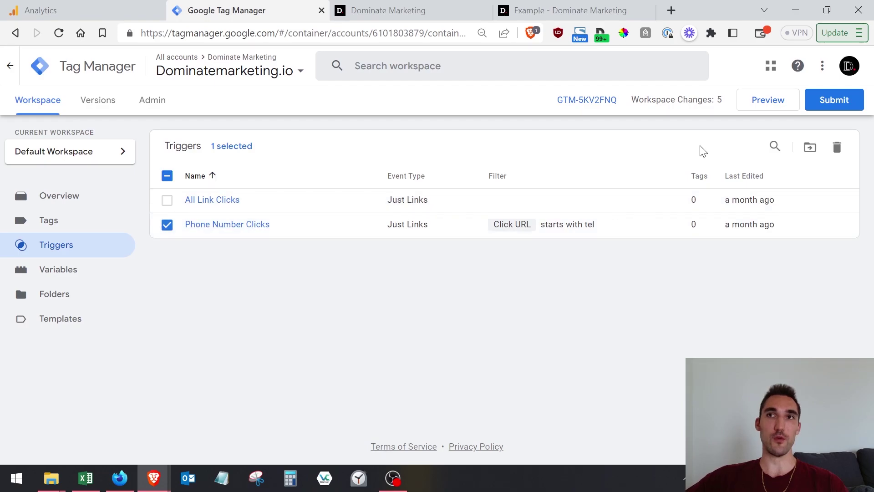
click(837, 147)
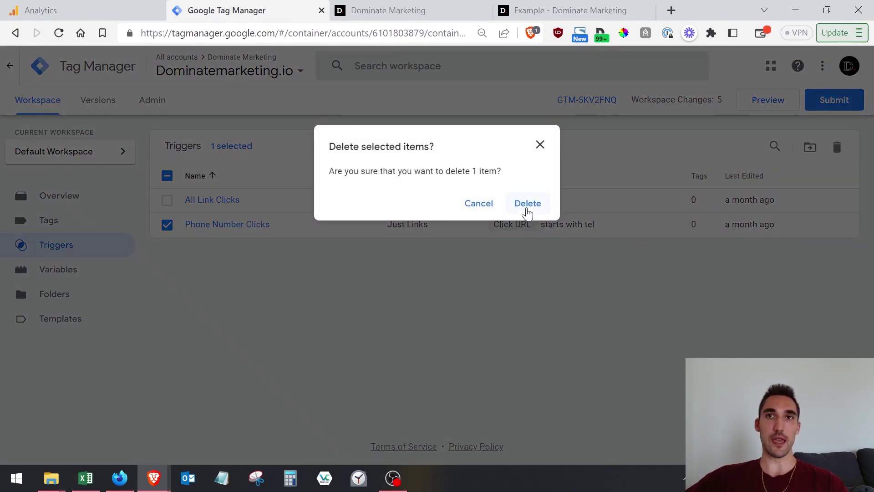
click(526, 204)
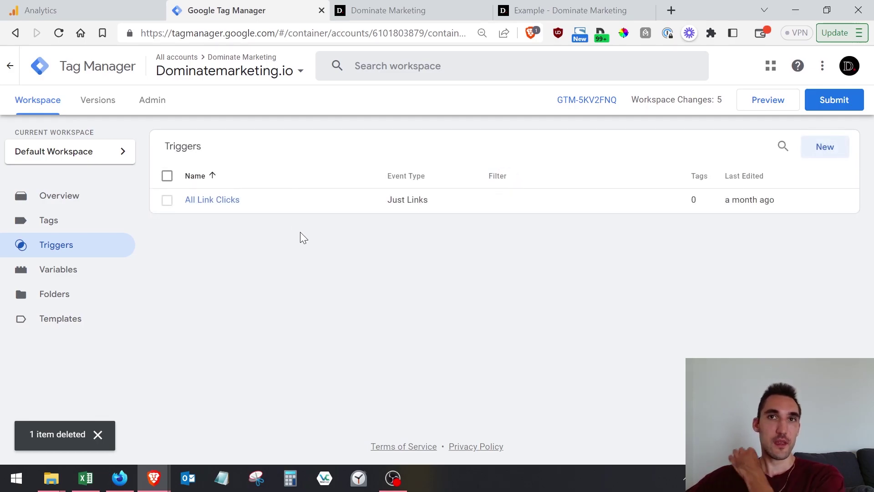
click(825, 157)
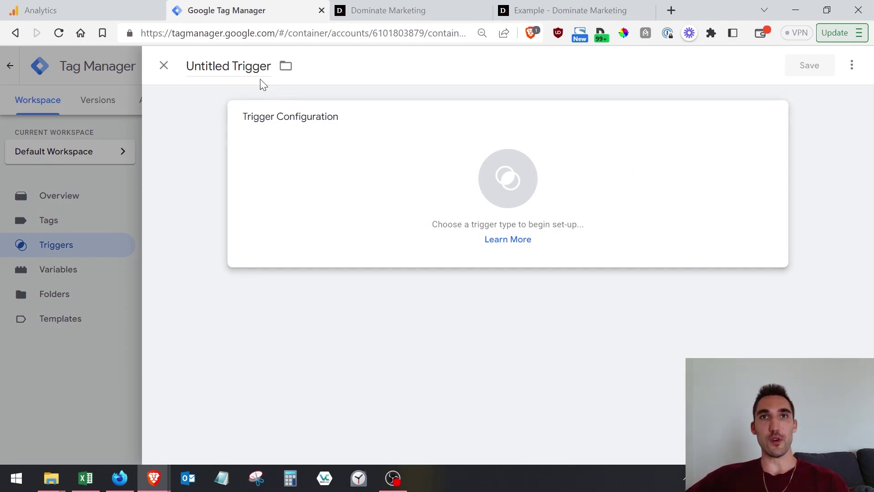
- Name the new trigger 'Phone Number Click' and make it a Click - Just Links trigger
click(249, 68)
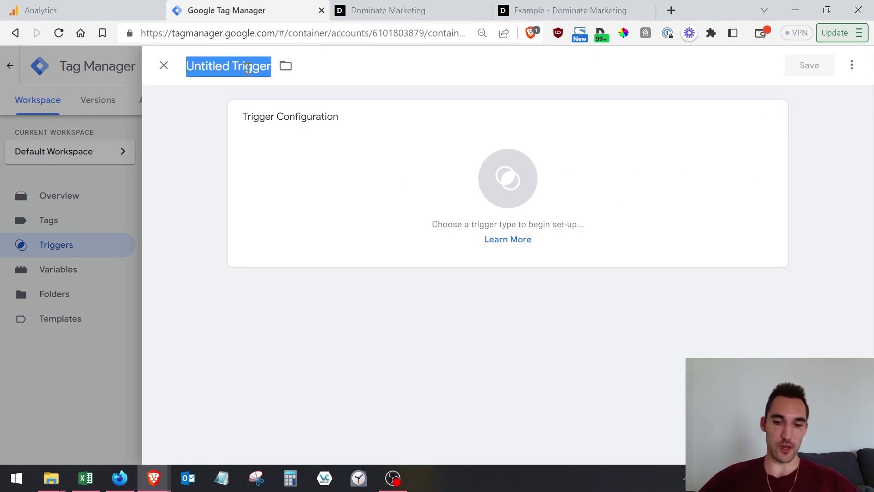
text(Phone Number Click)
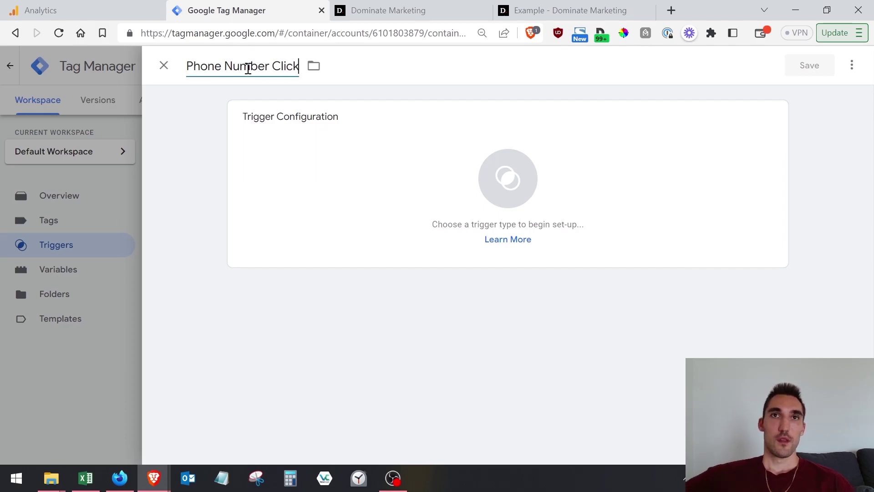
click(369, 136)
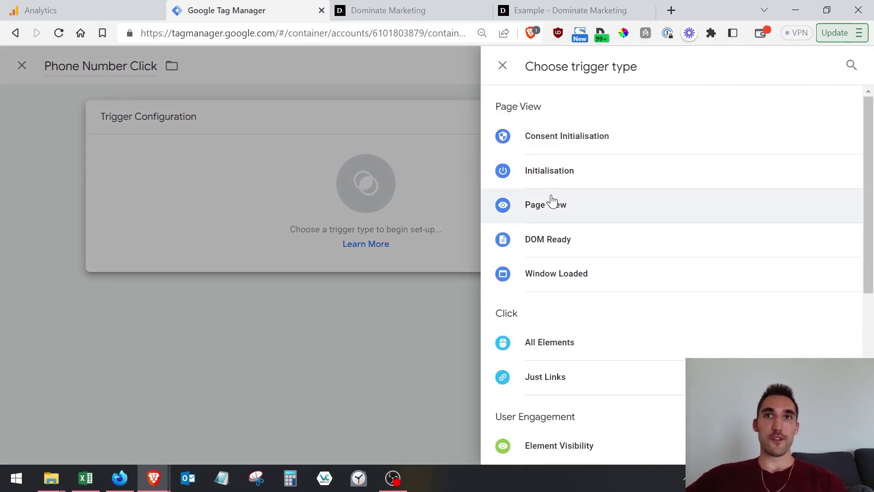
scroll(587, 195, down, 5)
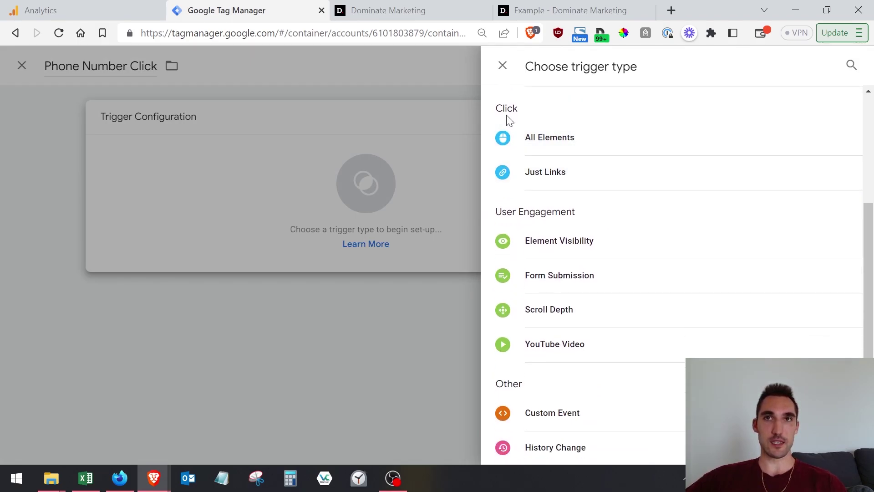
drag(500, 114, 534, 113)
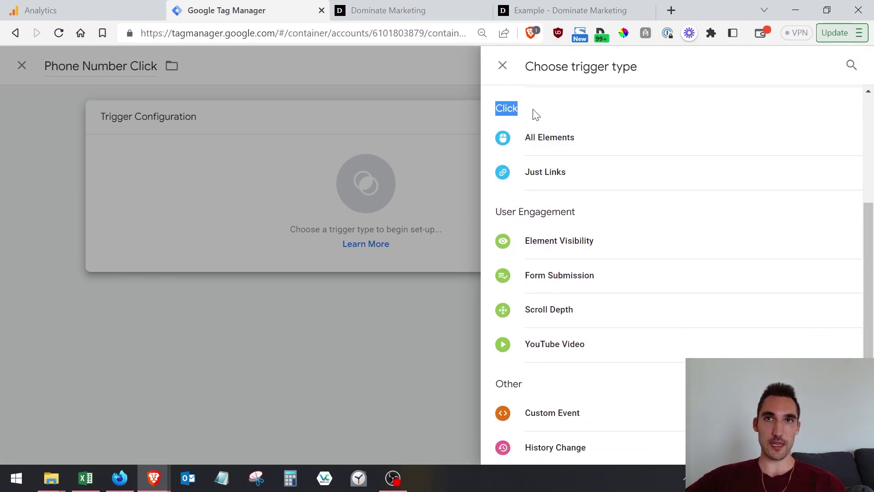
click(546, 181)
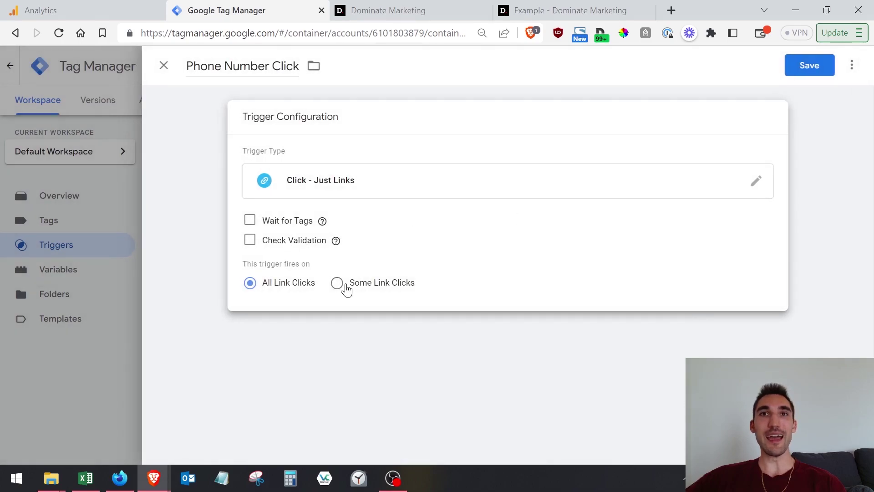
- Limit it to Some Link Clicks where Click URL contains 'tel'
click(337, 283)
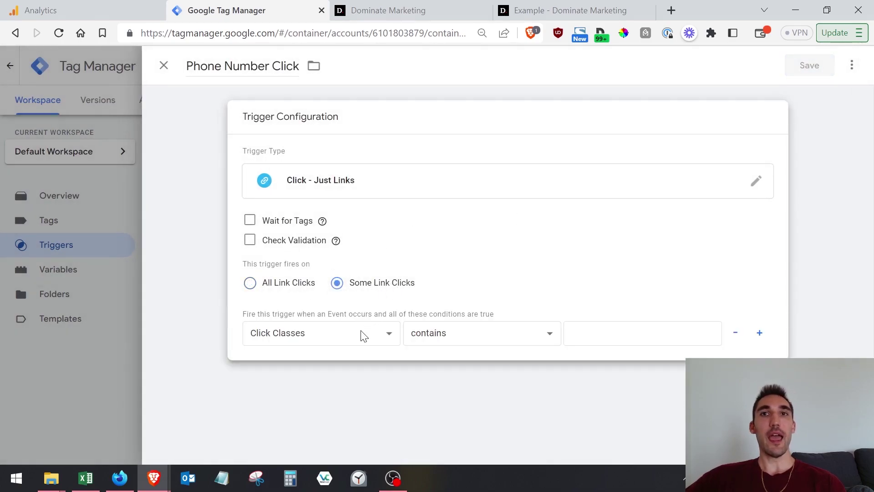
click(319, 343)
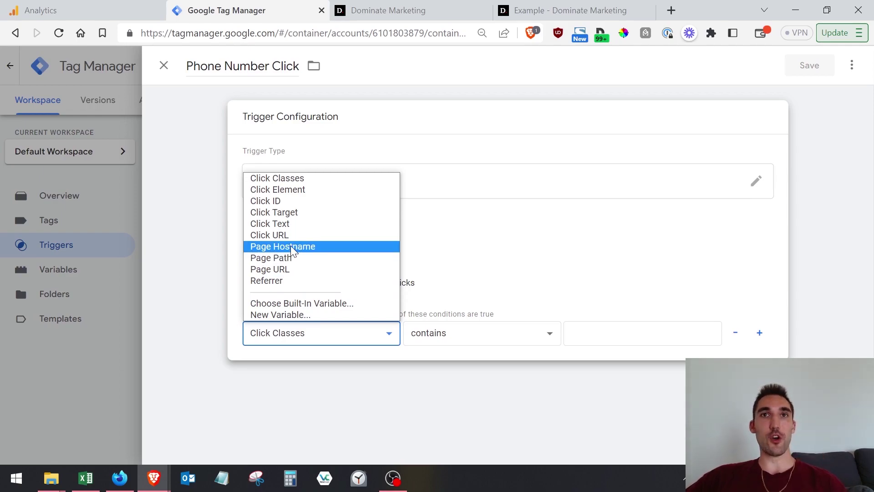
click(288, 234)
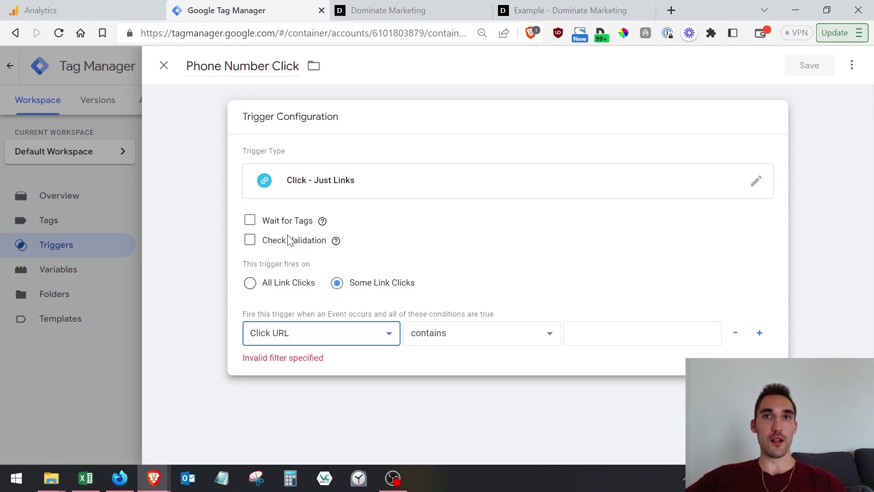
click(600, 341)
text(tel:)
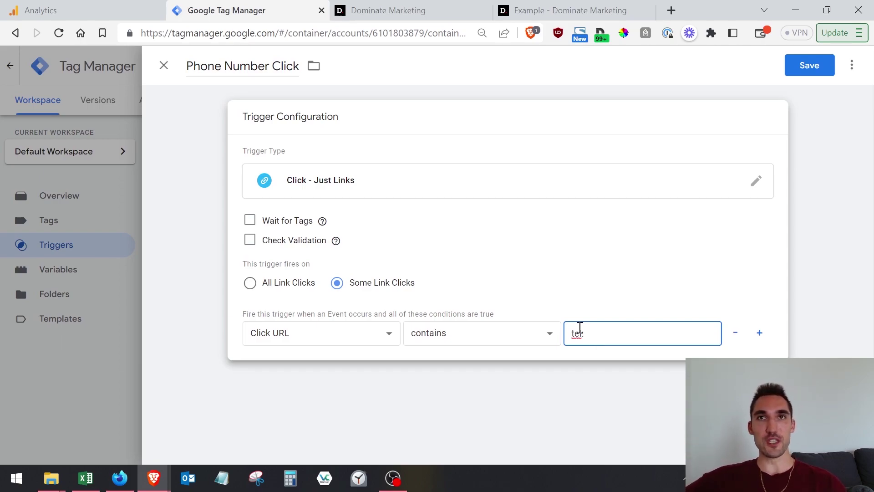
click(418, 11)
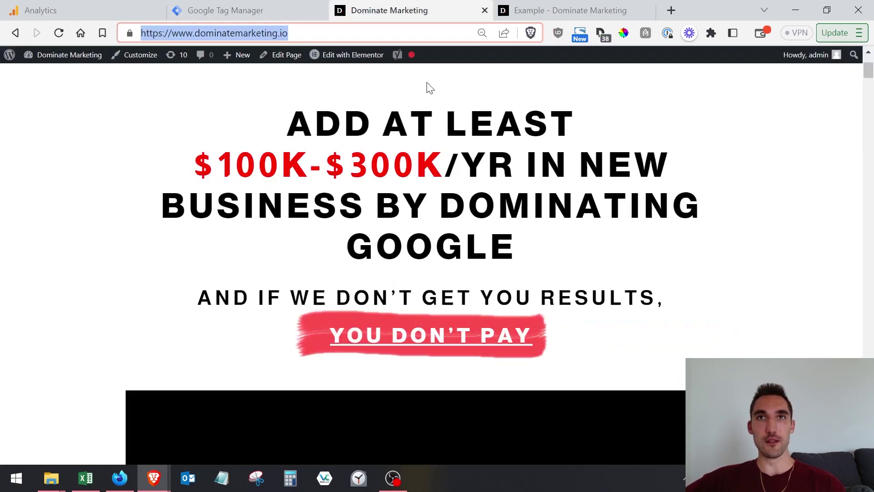
click(548, 6)
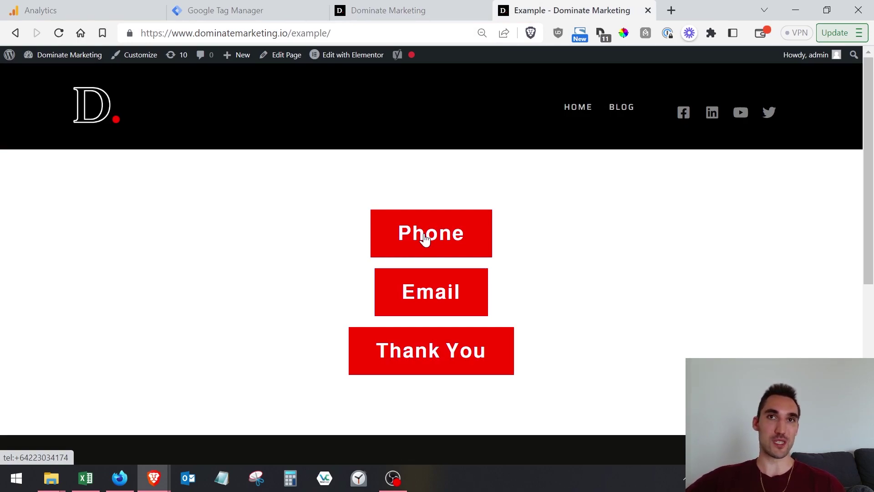
click(256, 16)
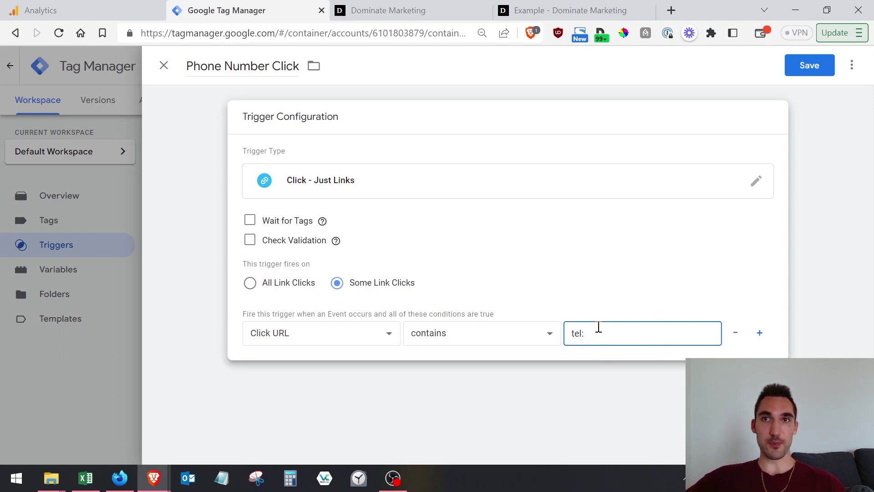
- Keep the 'contains' match, save the Phone Number Click trigger, and go to the Tags list
click(446, 335)
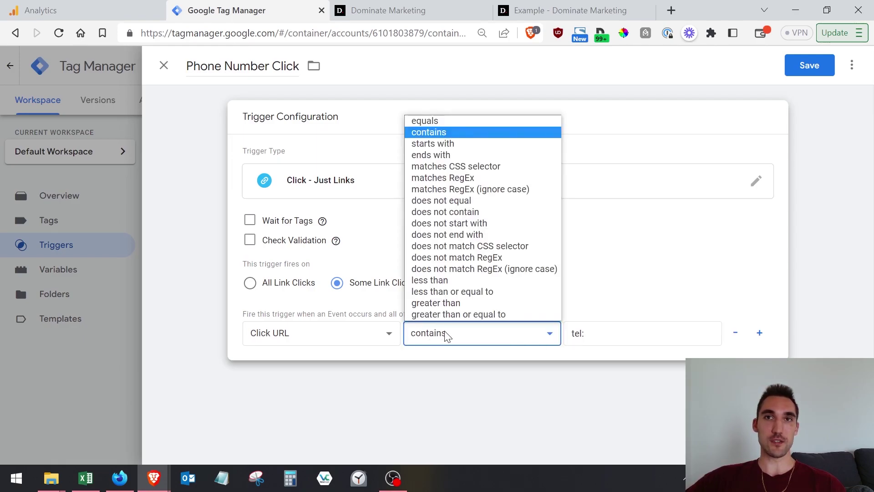
click(482, 132)
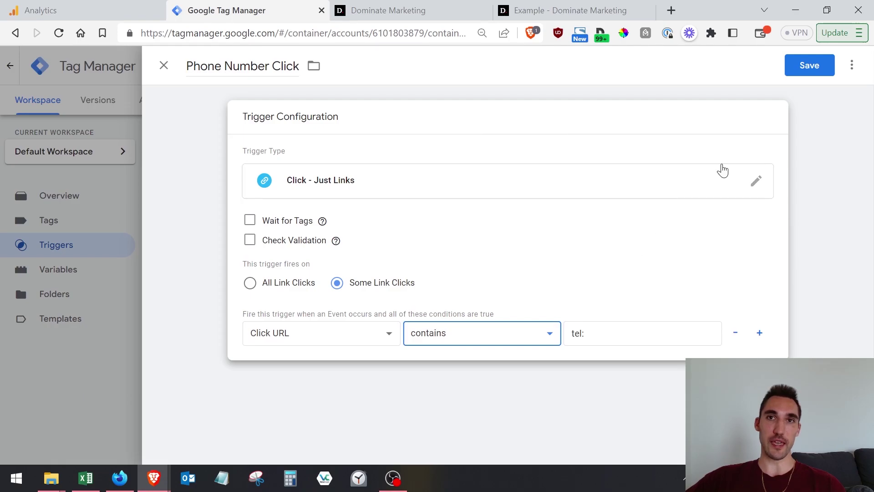
click(827, 69)
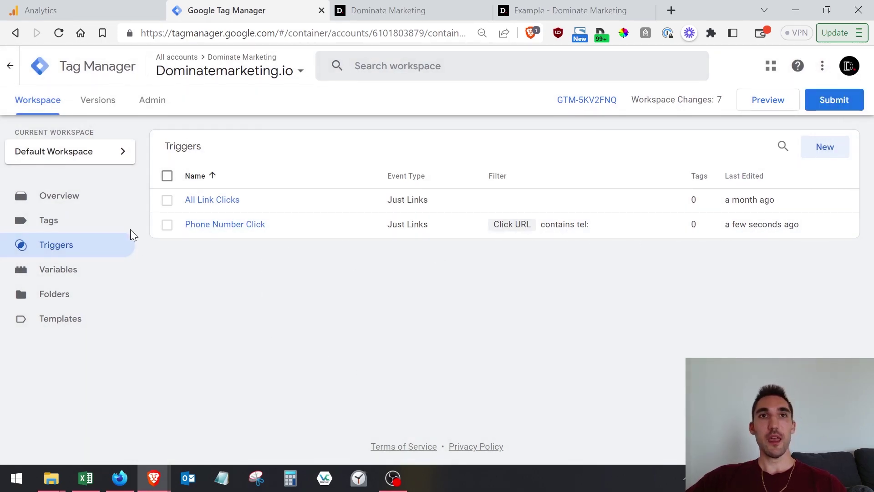
click(83, 220)
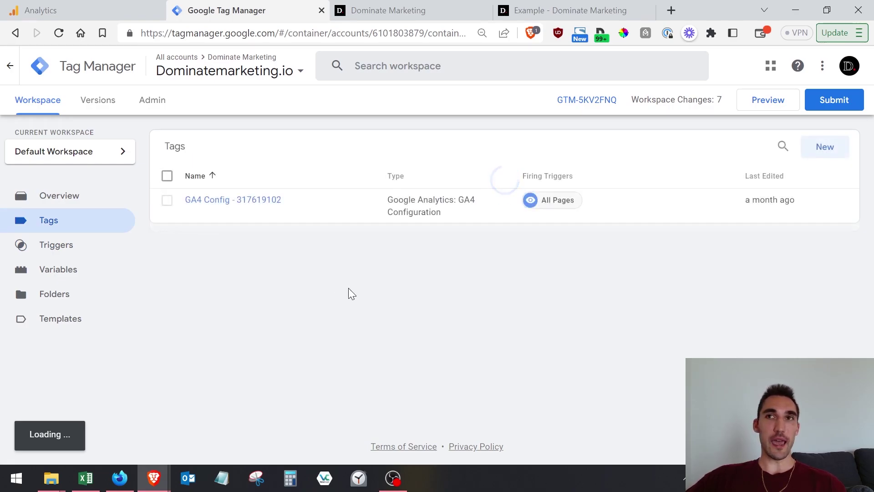
- Create a GA4 Event tag named Phone Number Click, linked to GA4 Config - 317619102
click(826, 147)
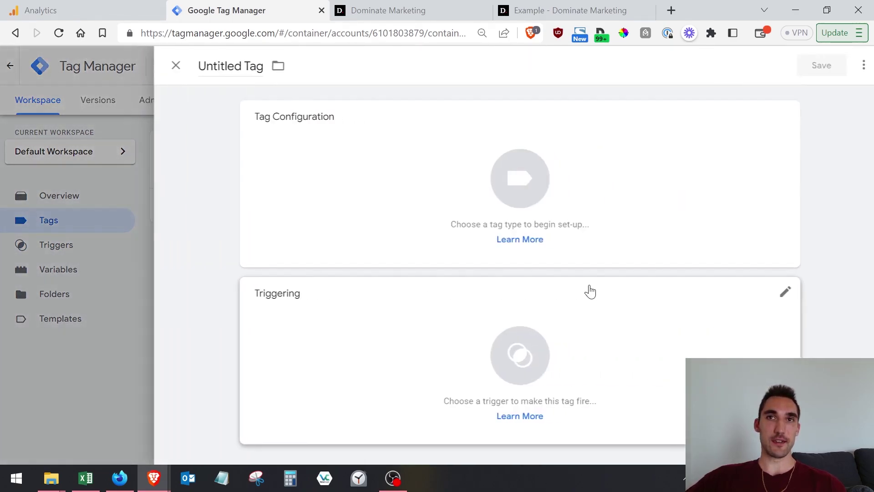
click(244, 65)
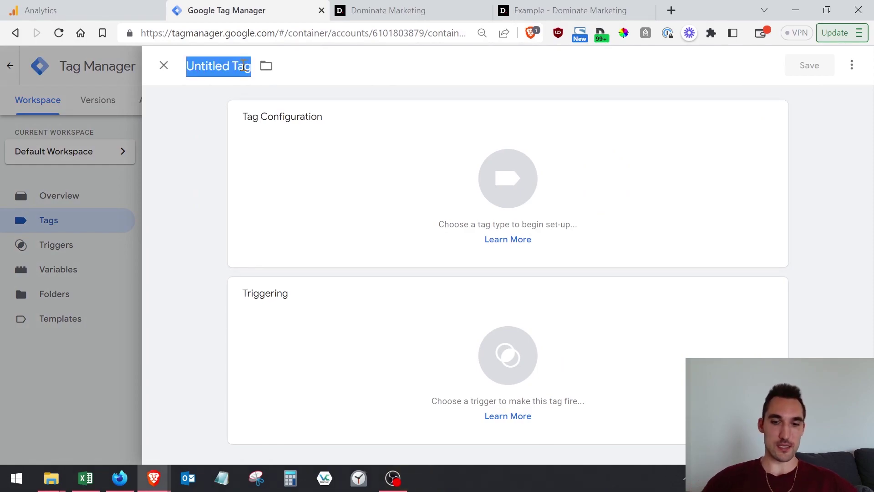
text(P)
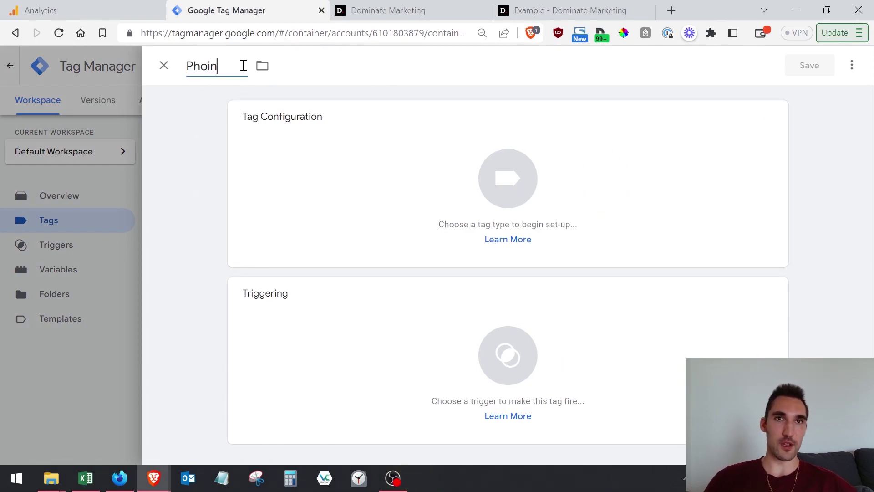
text(hone Numbe)
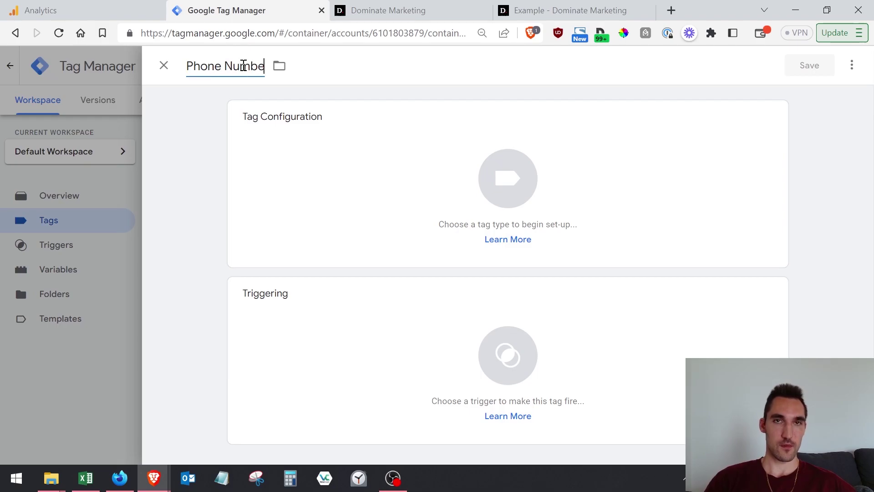
text(r Cklick)
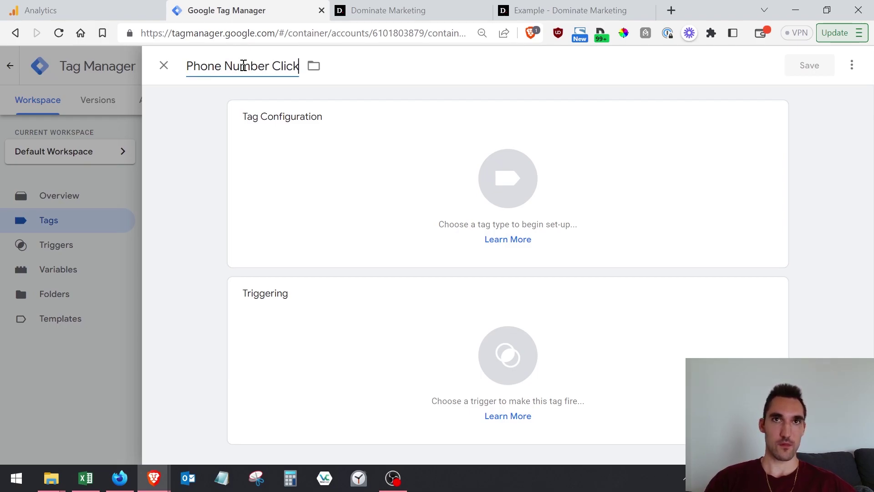
click(391, 214)
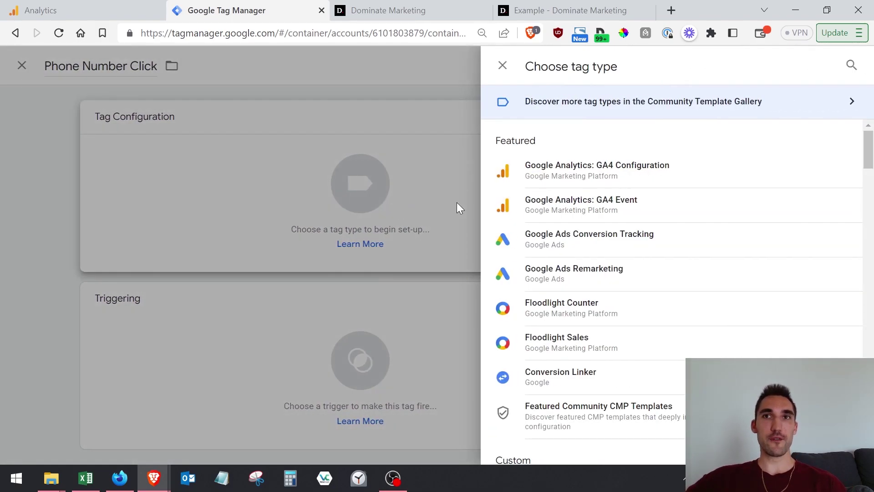
click(612, 209)
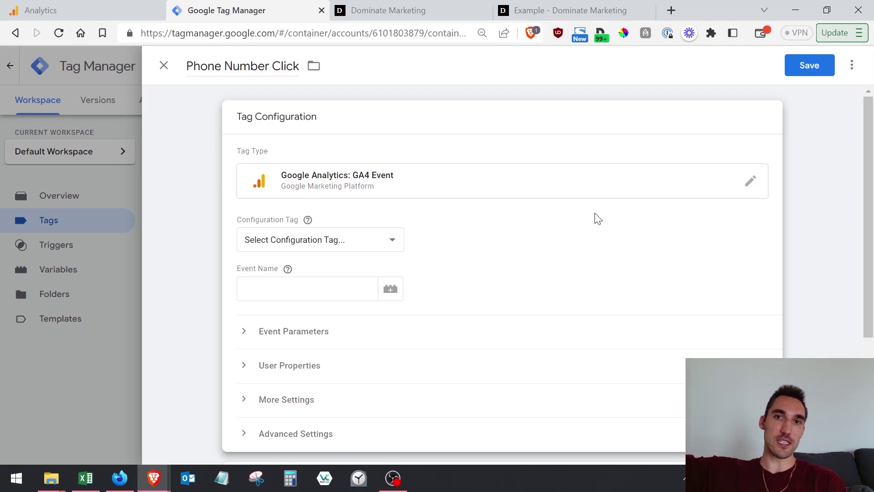
scroll(386, 198, down, 2)
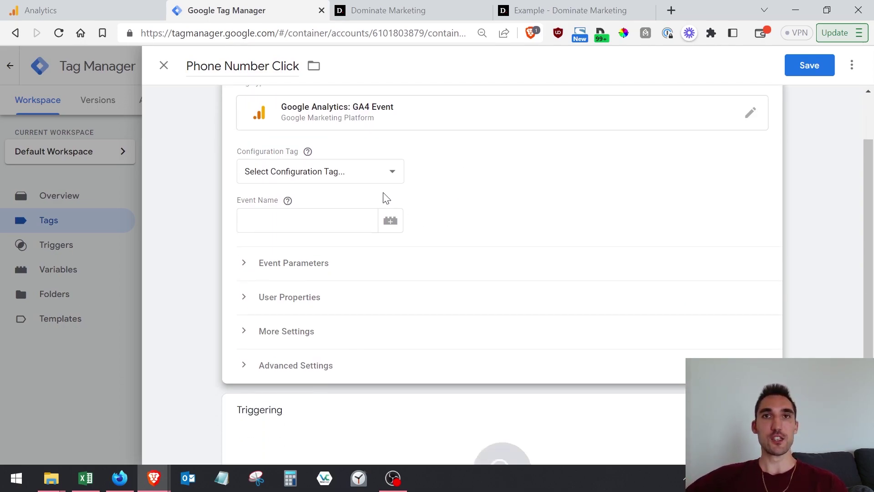
click(367, 173)
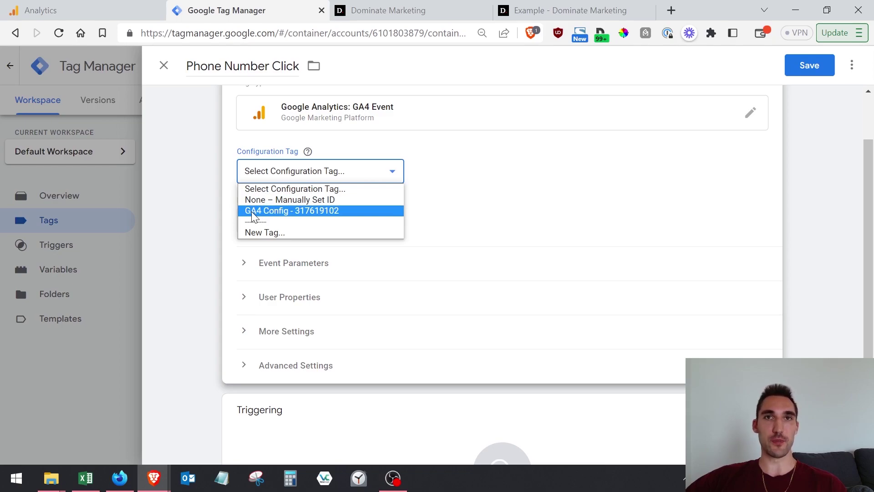
click(267, 210)
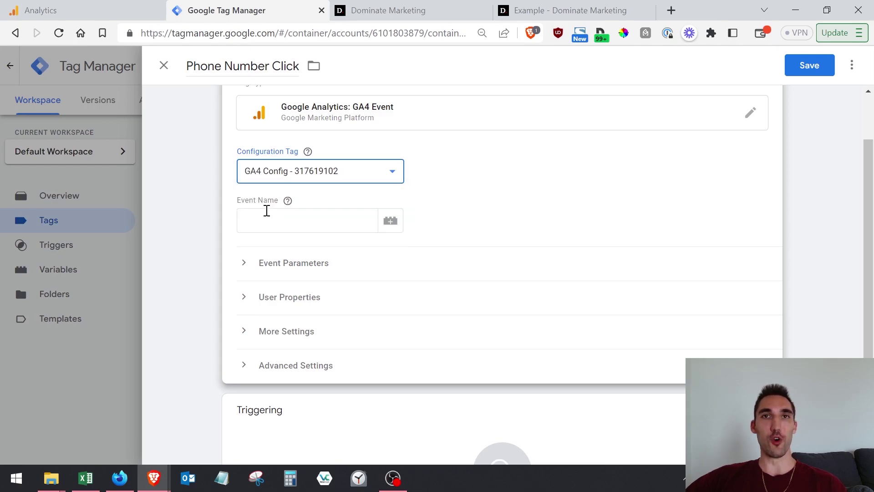
- Set the tag's event name to 'Phone Number Click'
click(299, 221)
scroll(500, 250, up, 2)
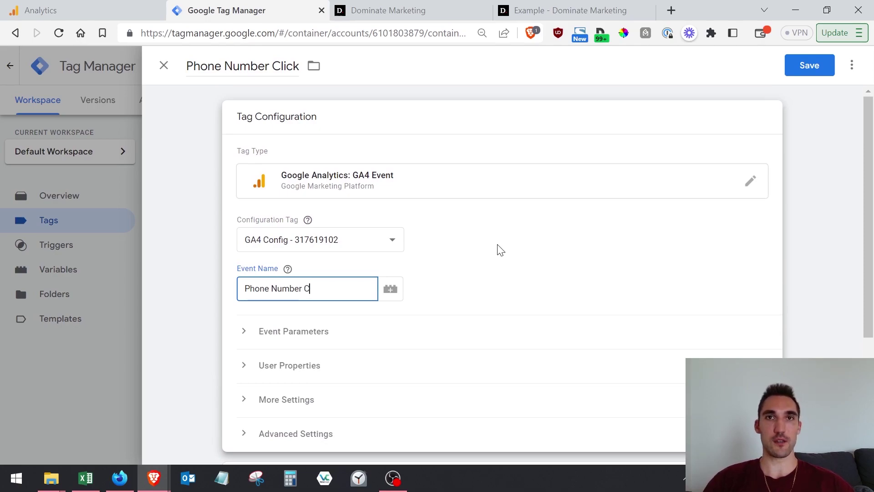
text(Phone Number Click)
click(501, 250)
scroll(474, 277, down, 5)
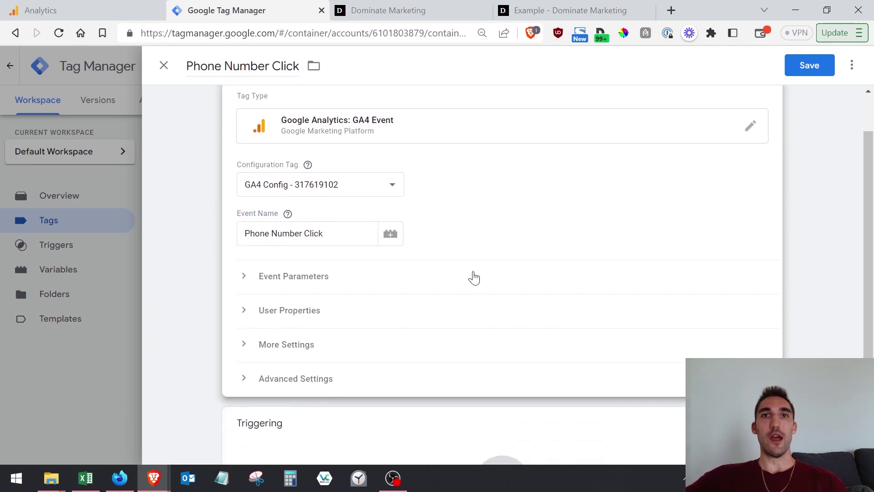
click(308, 213)
click(304, 218)
scroll(300, 255, down, 3)
click(304, 255)
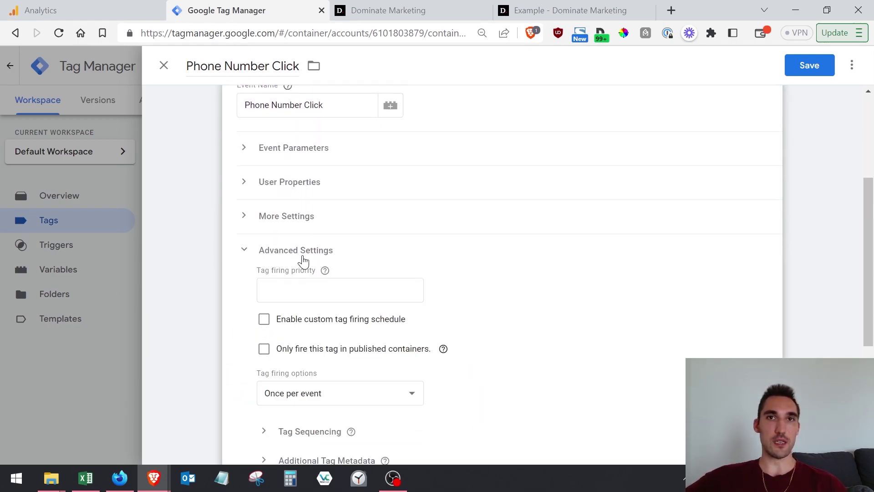
click(302, 250)
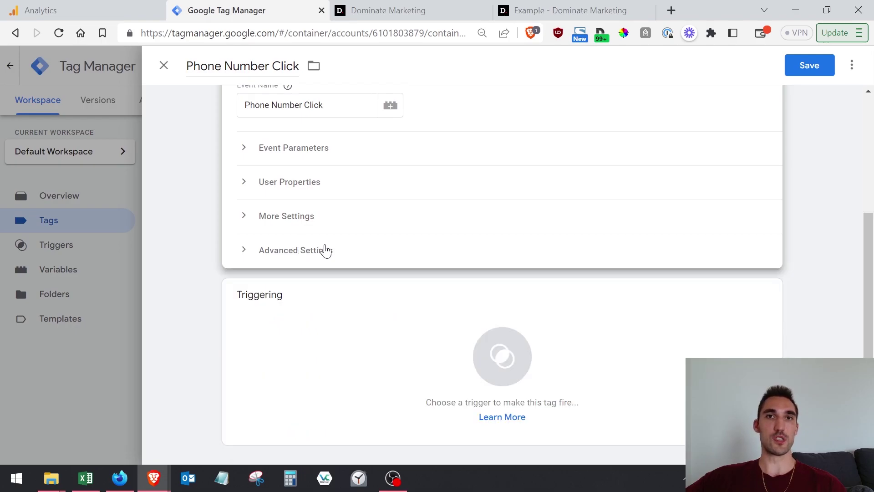
- Fire the tag on the Phone Number Click trigger and save it
click(412, 370)
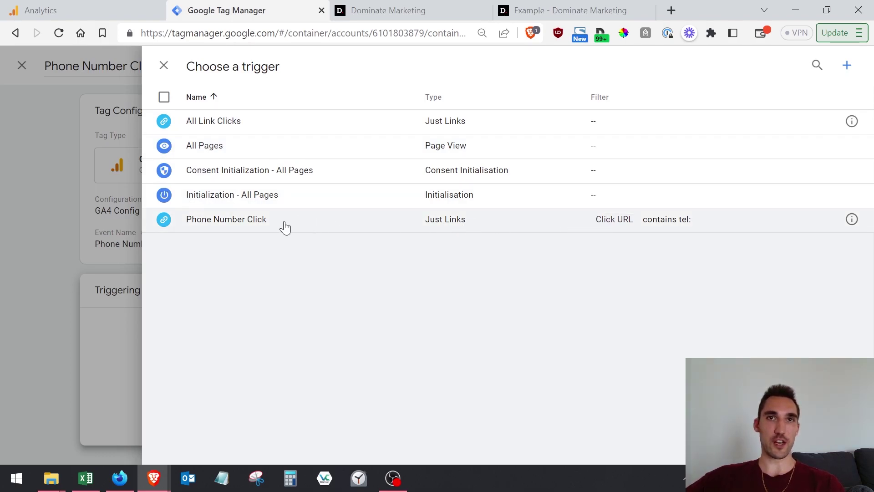
click(238, 223)
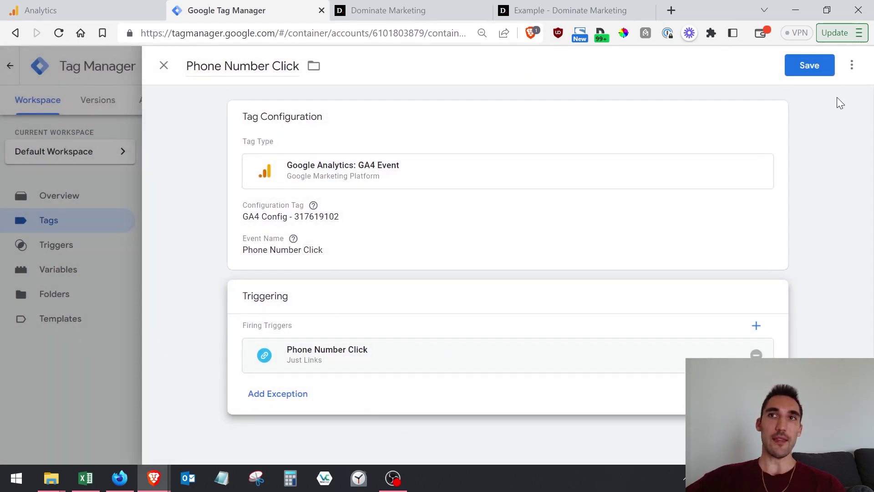
click(819, 63)
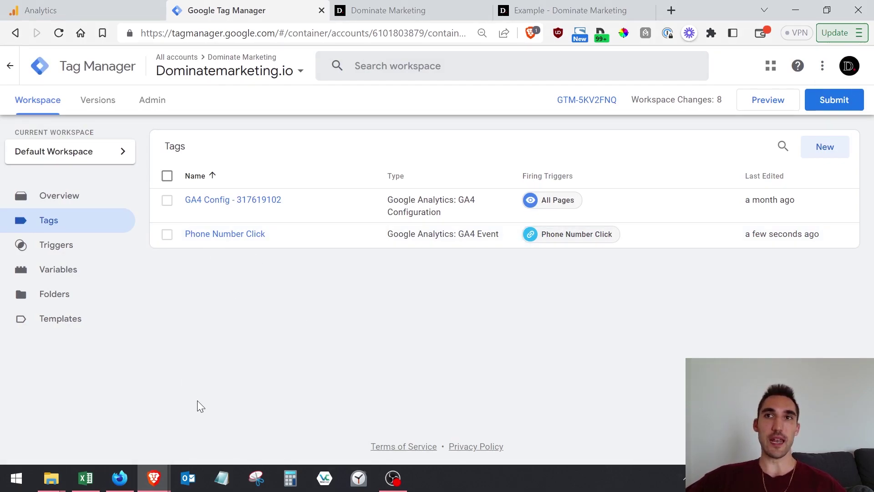
- Submit and publish the workspace as Version 7 without a description
click(828, 106)
click(840, 77)
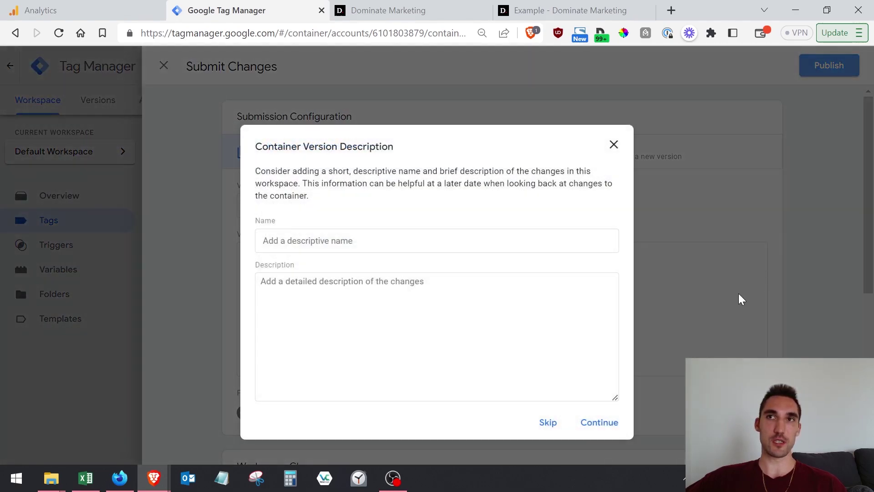
click(606, 421)
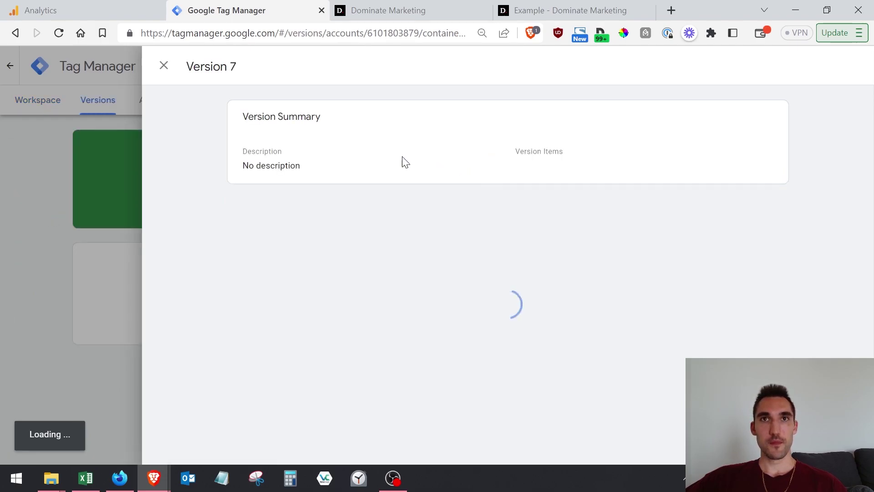
click(164, 67)
- Reopen the Dominatemarketing.io container workspace and start preview mode
click(10, 67)
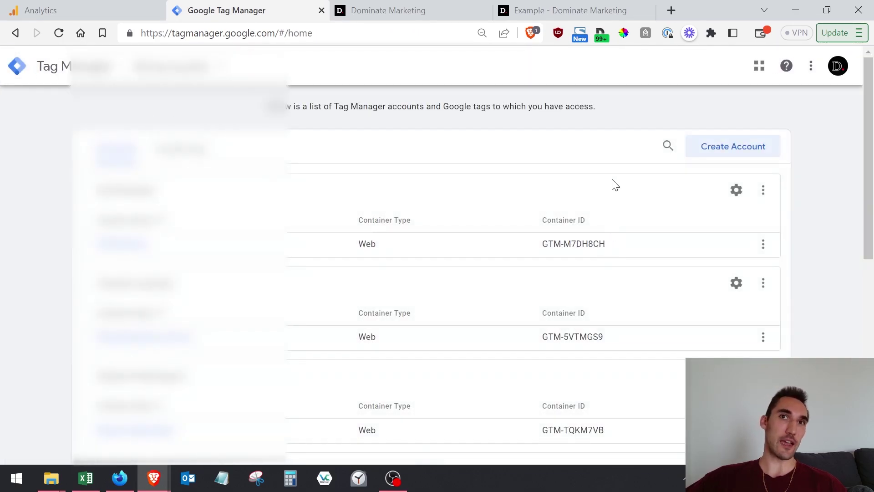
scroll(318, 294, down, 5)
click(318, 318)
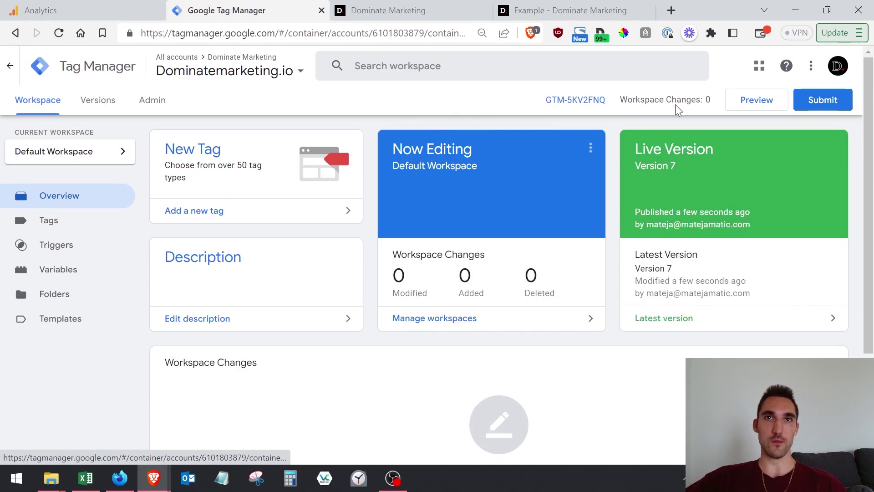
click(759, 100)
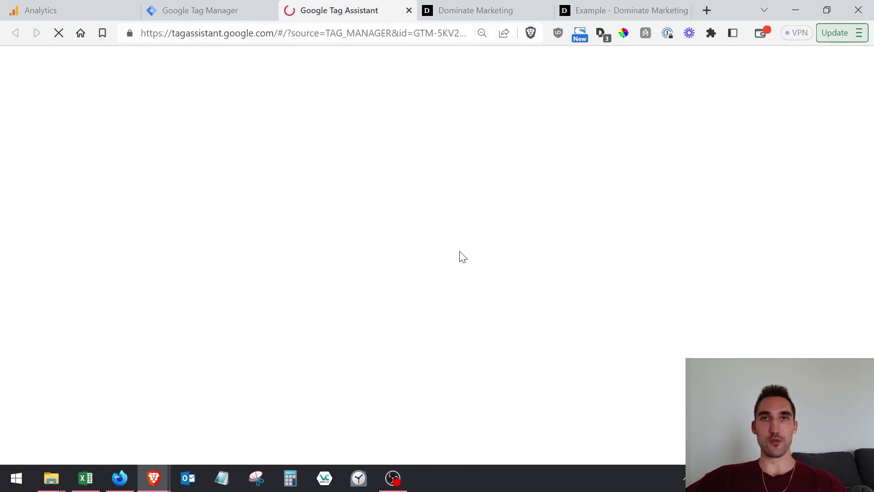
- Connect Tag Assistant preview to the site's example page and close the extra site tabs
click(425, 339)
text(example)
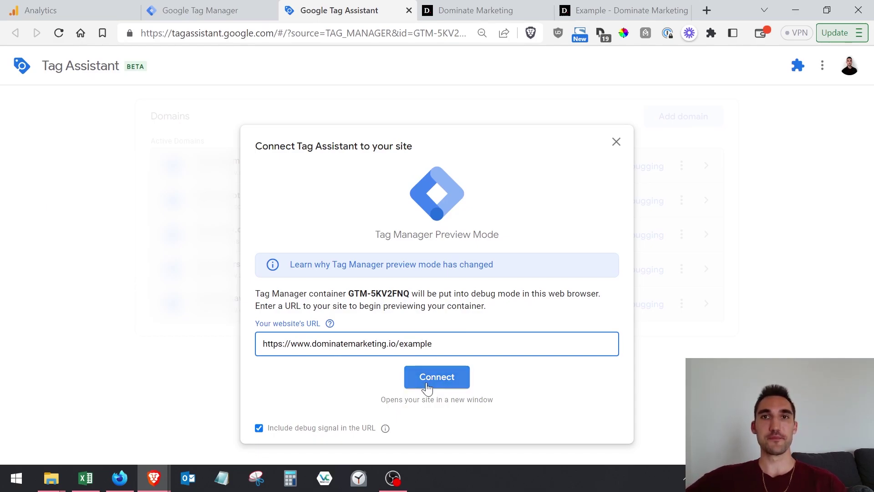
click(438, 380)
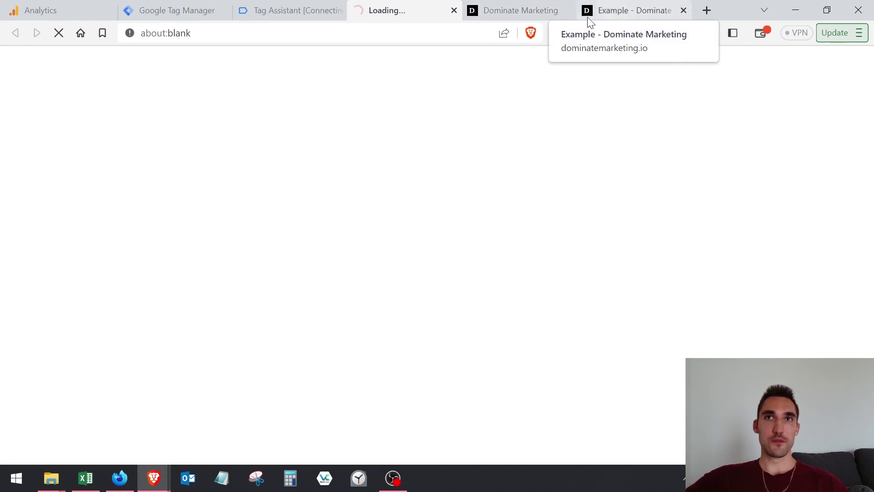
click(685, 10)
click(683, 10)
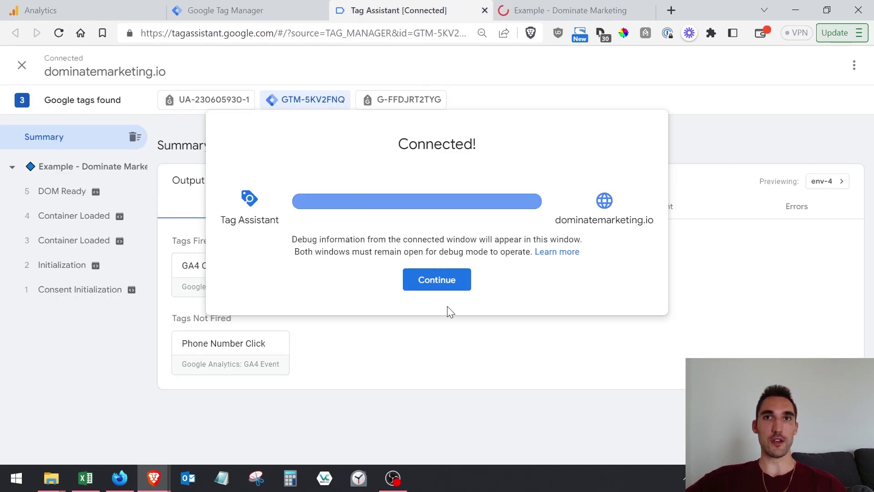
click(428, 281)
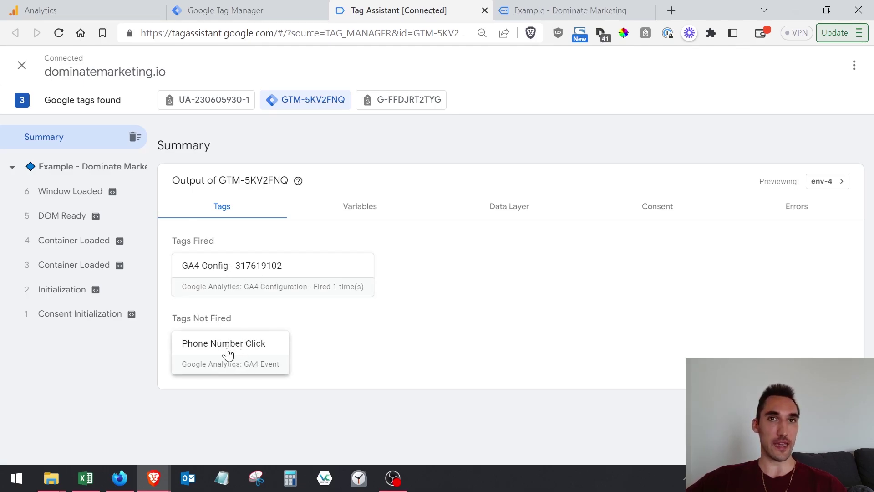
- Test the Phone button on the example site and dismiss the open-application prompt
click(549, 9)
click(430, 242)
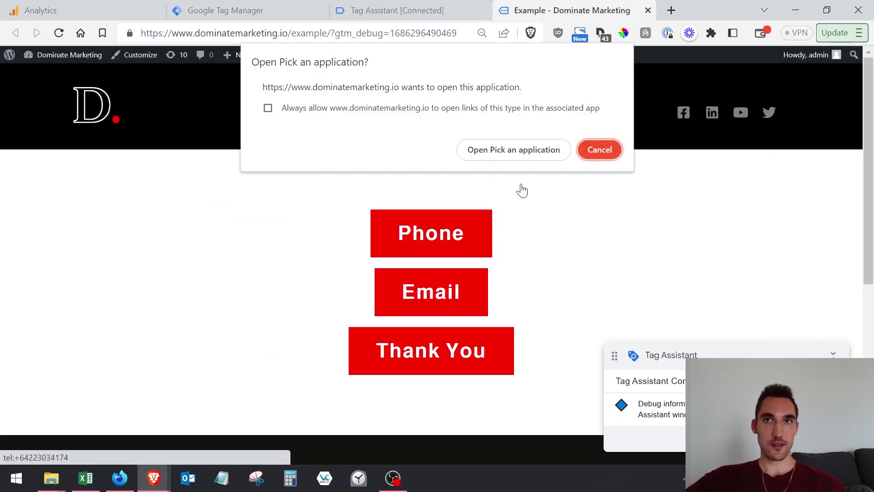
click(594, 149)
click(430, 11)
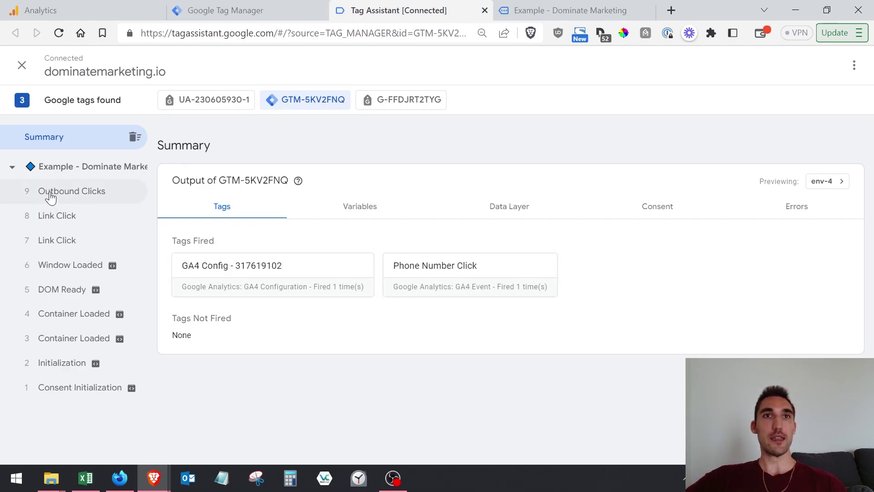
- Confirm in Tag Assistant that Phone Number Click fired and sent its hit to G-FFDJRT2TYG
click(57, 239)
click(60, 220)
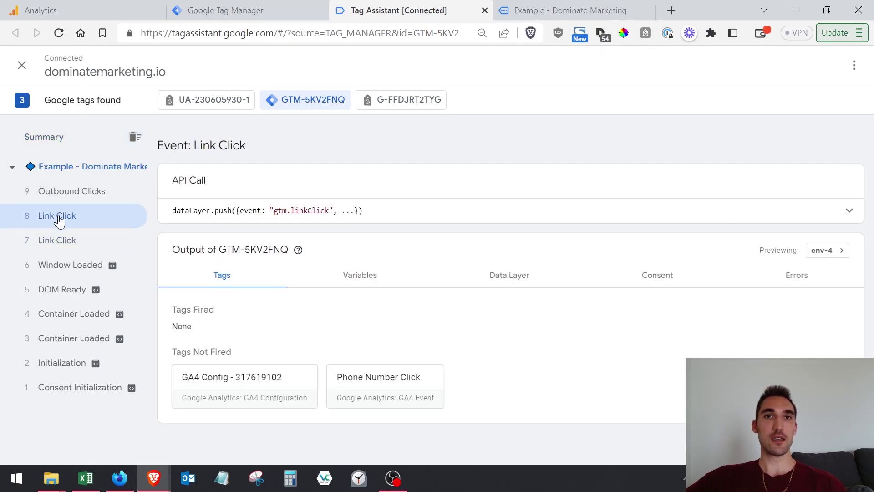
click(50, 241)
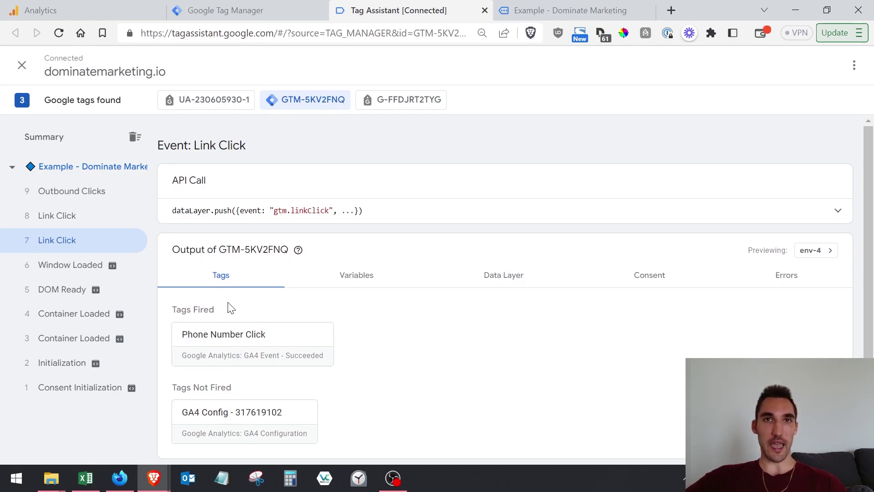
click(91, 191)
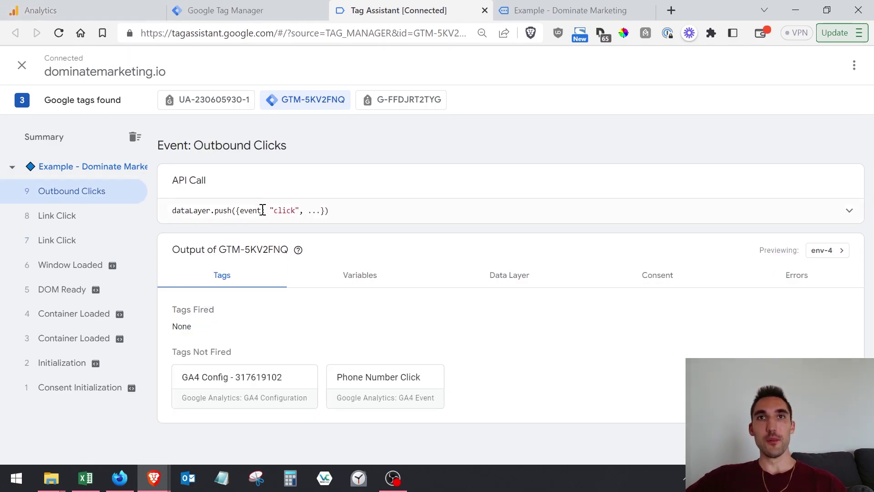
click(387, 108)
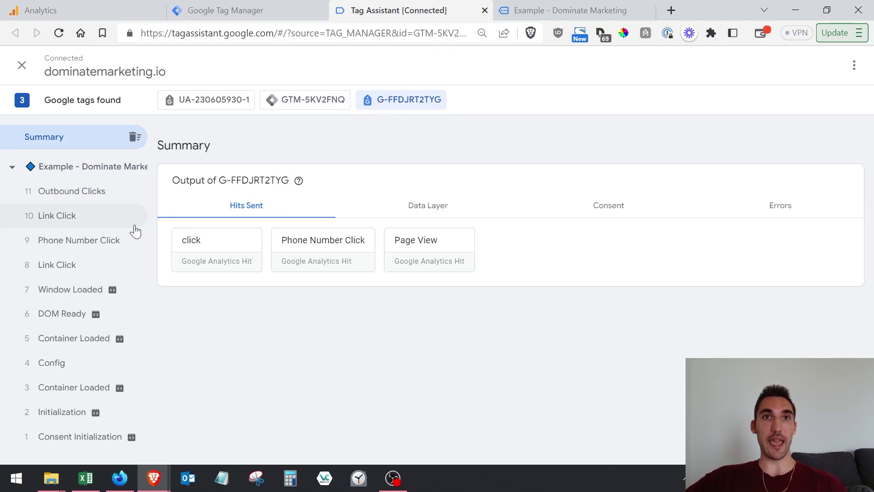
click(73, 246)
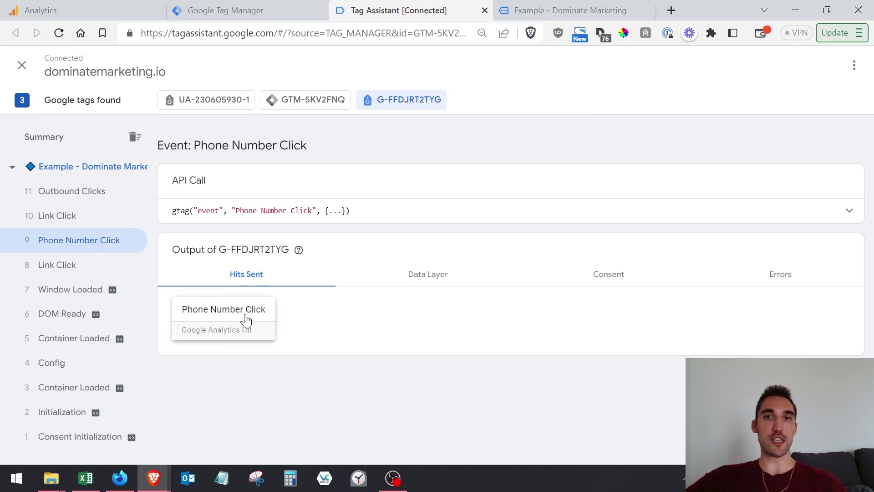
click(72, 13)
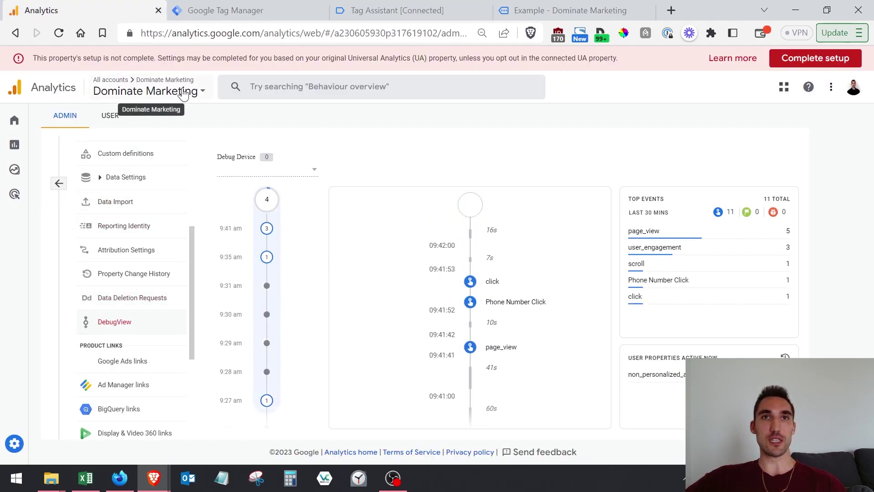
- Open the property's DebugView from Admin and find the Phone Number Click event
click(184, 93)
click(159, 217)
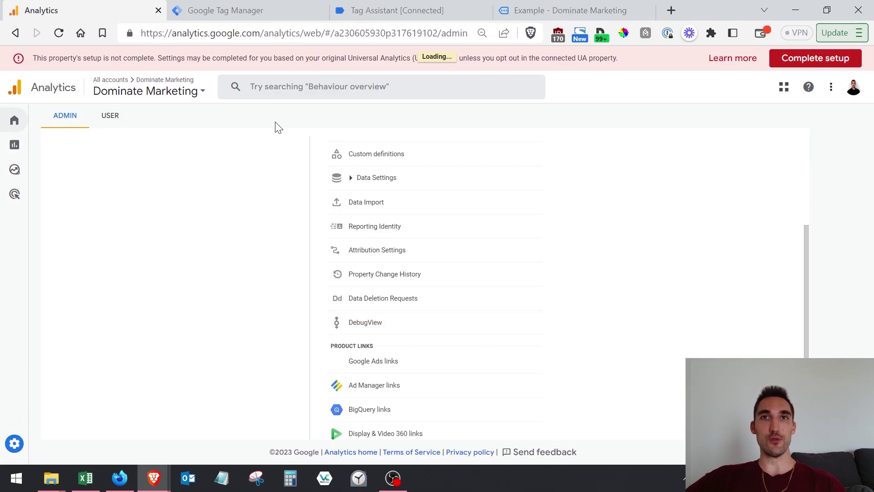
click(27, 120)
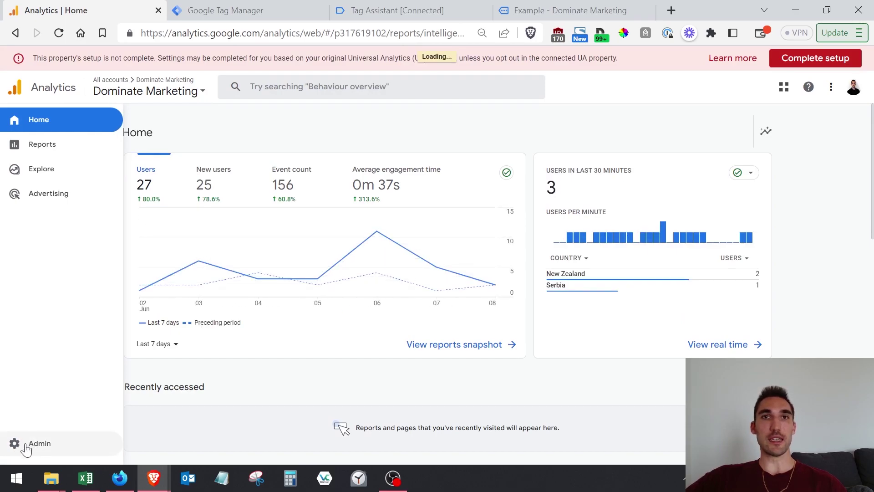
click(18, 444)
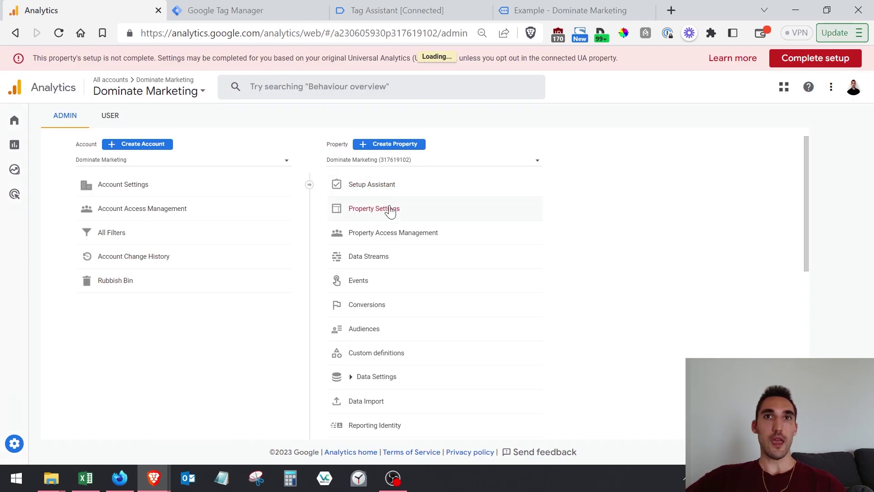
scroll(387, 361, down, 6)
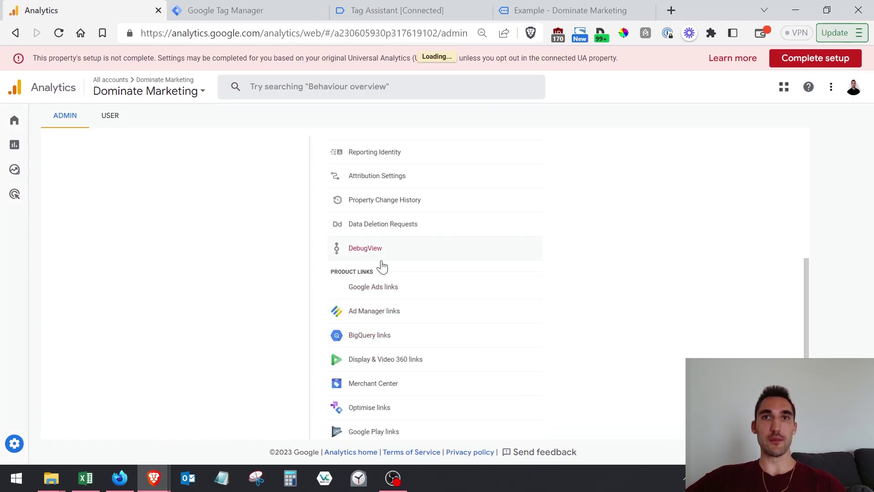
click(372, 258)
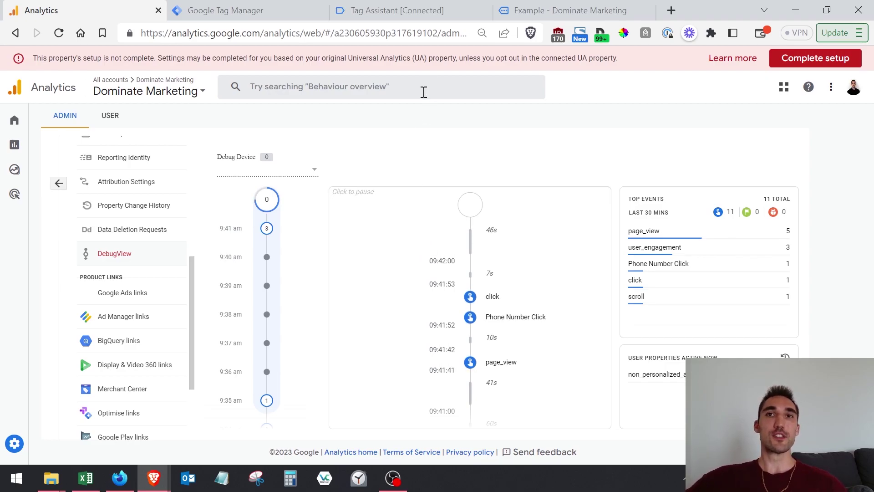
scroll(523, 253, down, 2)
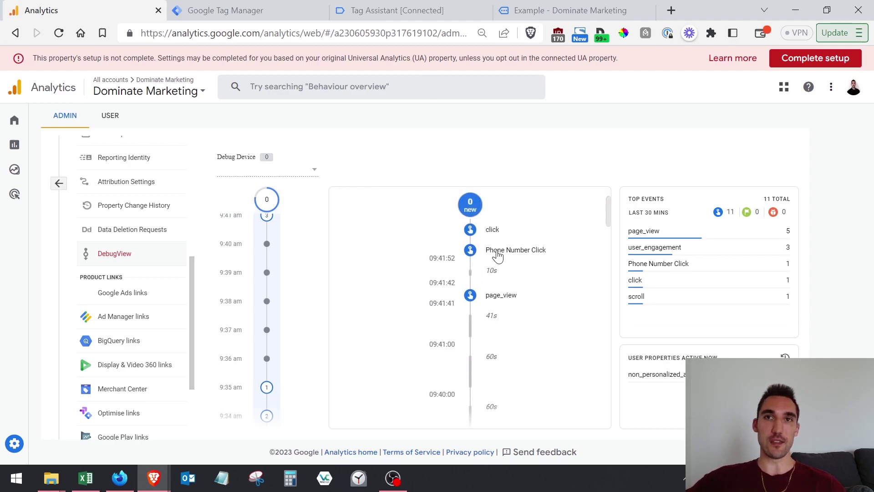
drag(574, 258, 488, 256)
scroll(528, 300, up, 2)
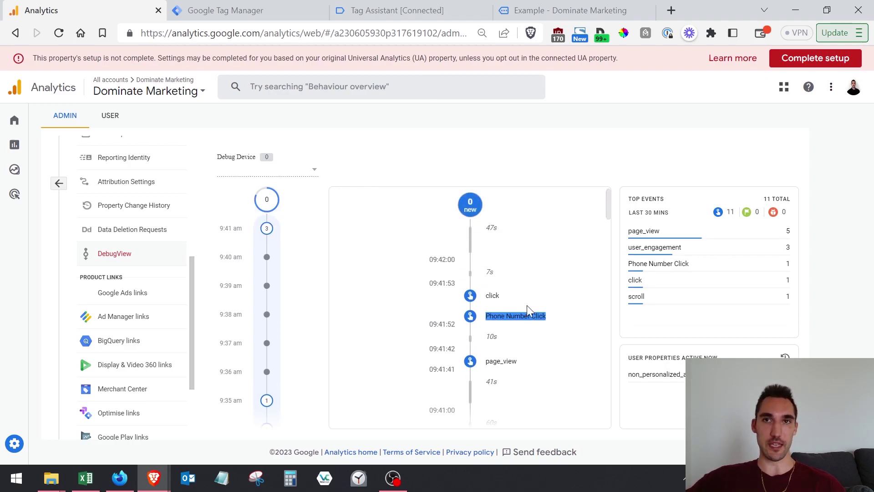
click(553, 336)
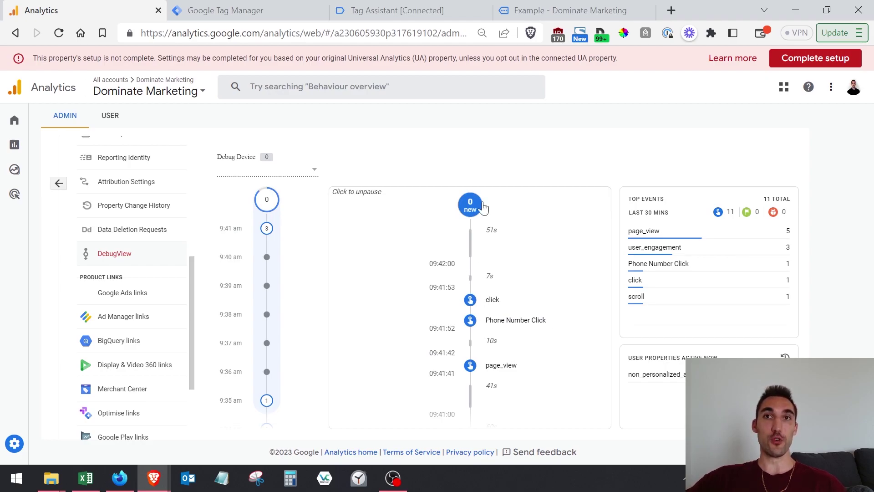
- Send a second Phone click from the example site and see it arrive in DebugView
click(404, 13)
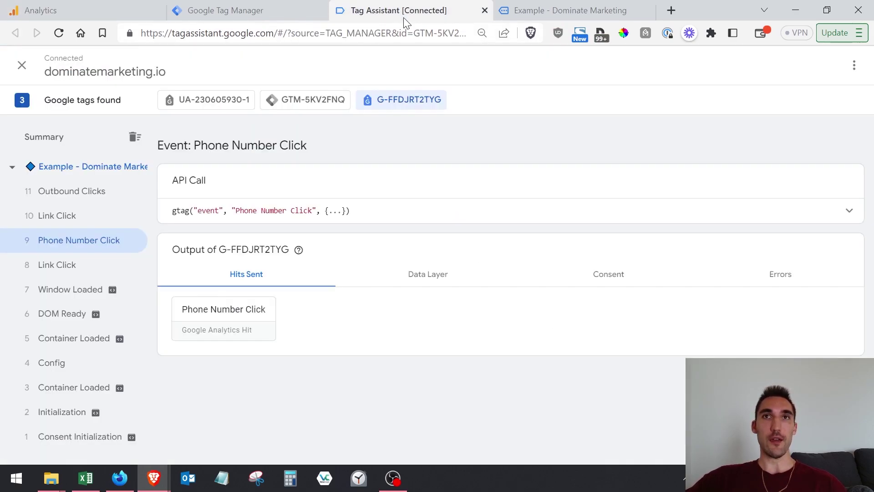
click(523, 9)
click(439, 242)
click(599, 148)
click(101, 9)
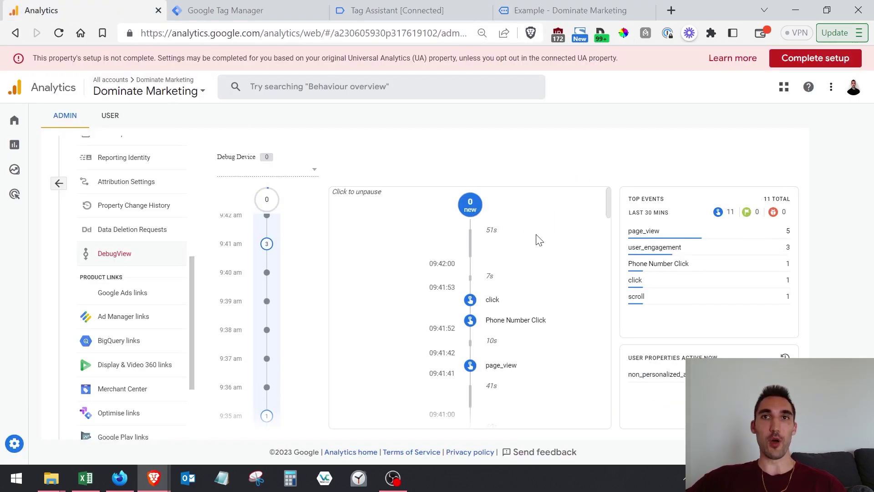
click(489, 246)
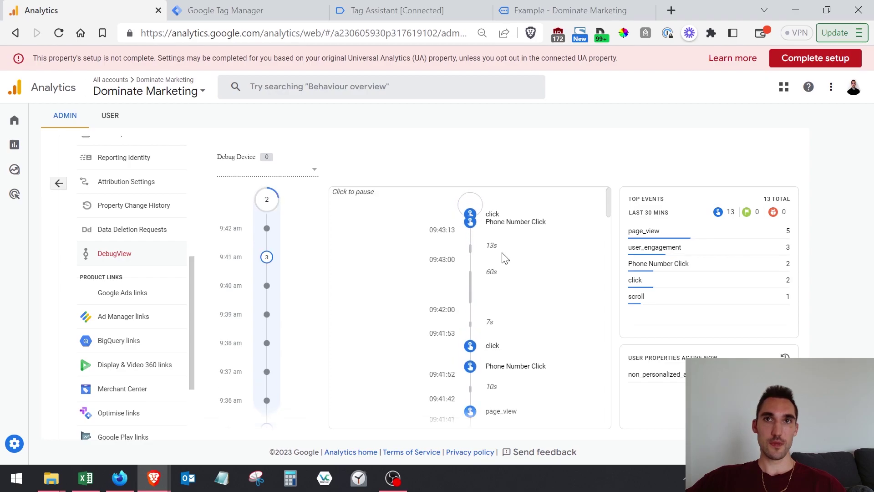
drag(556, 269, 473, 273)
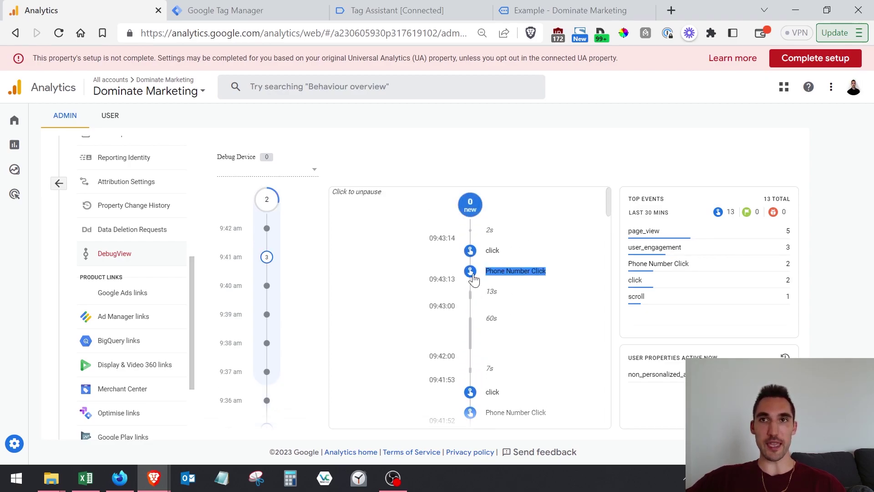
click(515, 283)
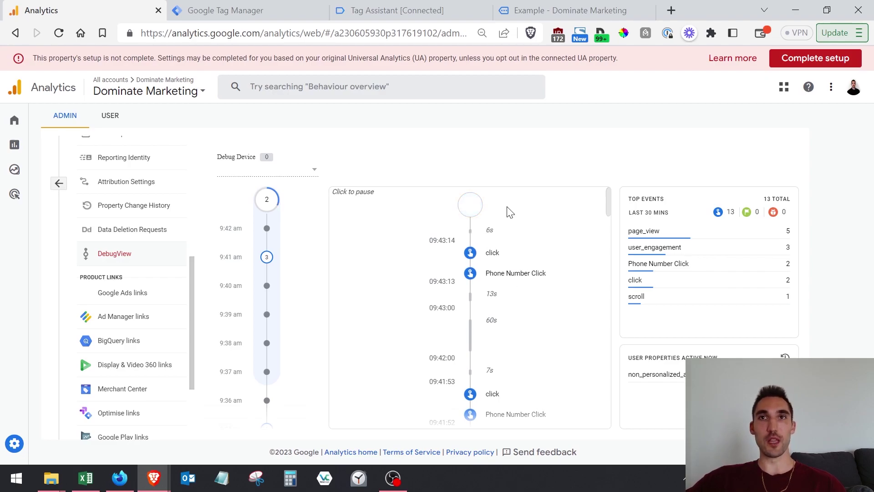
scroll(155, 229, up, 6)
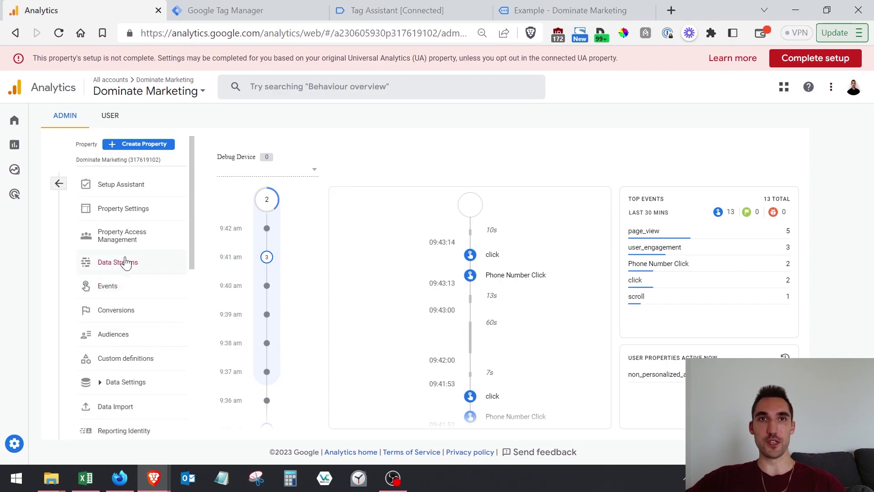
- Open the property's Events list and set the date range to Today
click(61, 185)
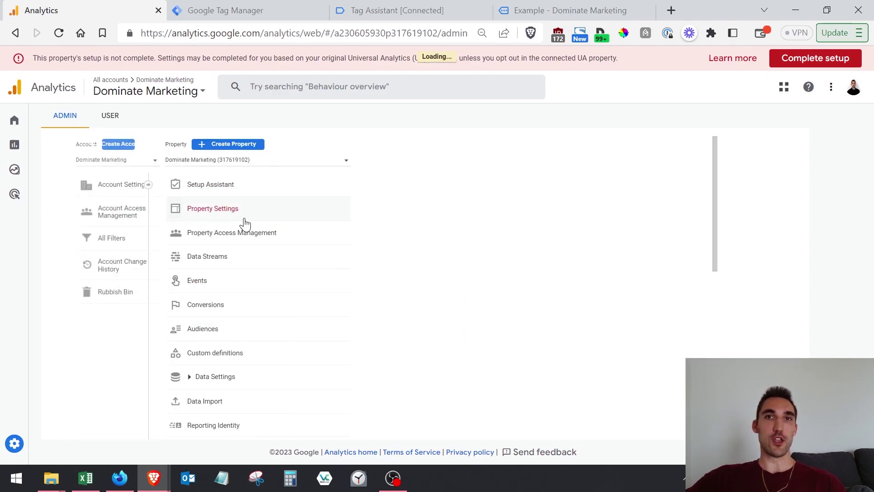
scroll(404, 246, down, 2)
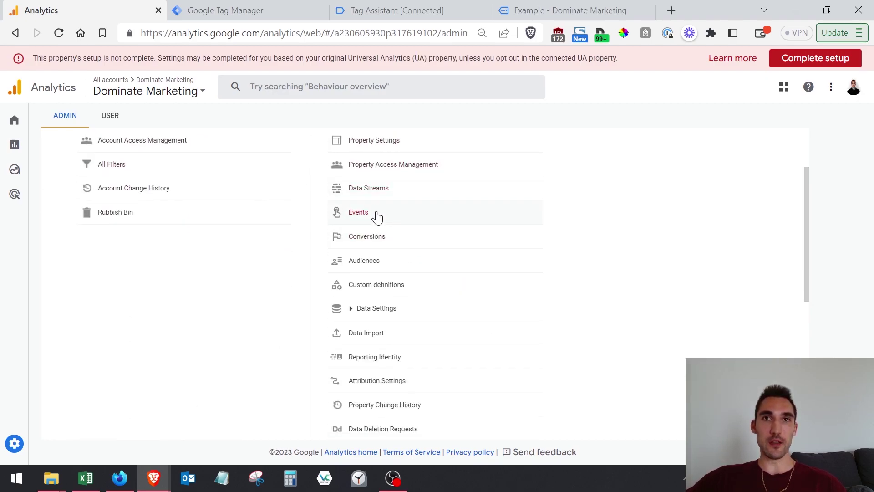
click(354, 214)
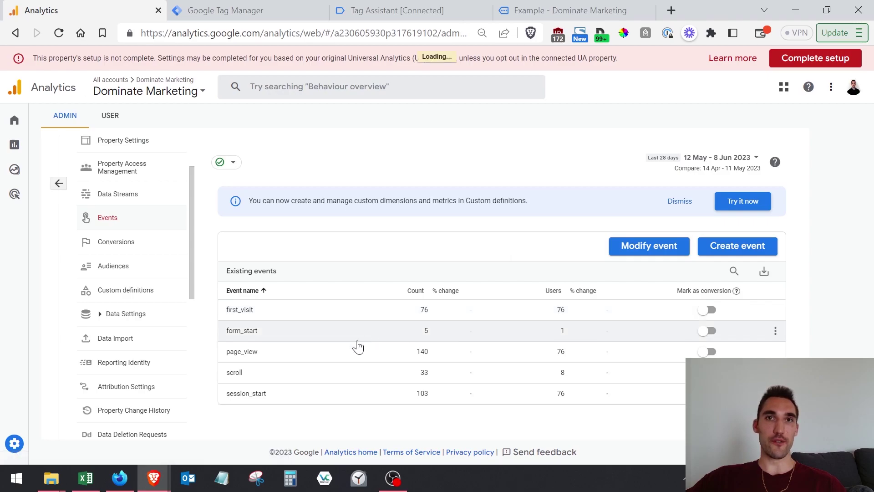
click(727, 166)
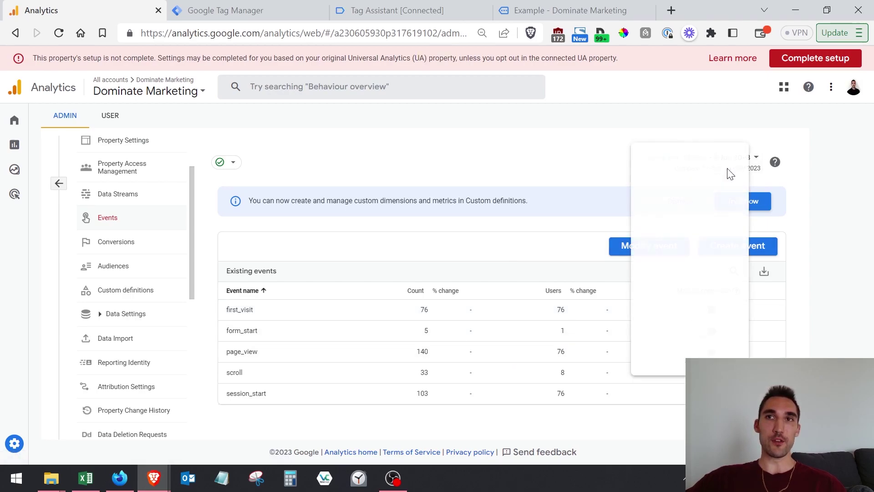
click(678, 193)
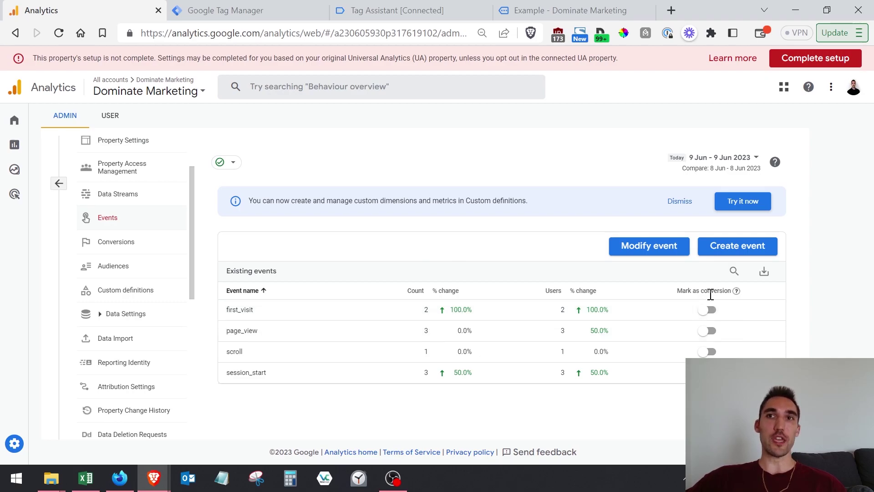
- Mark page_view as a conversion and check it in the Conversions list
click(704, 330)
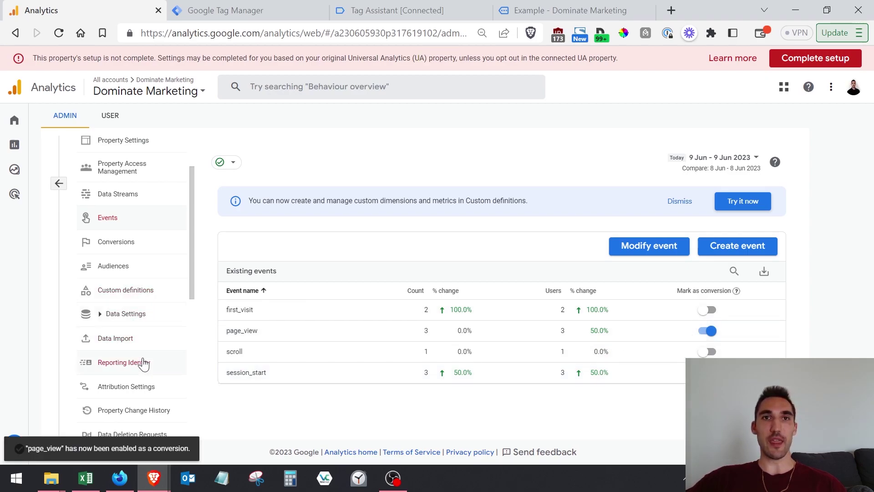
scroll(140, 361, down, 3)
scroll(134, 341, up, 5)
click(128, 315)
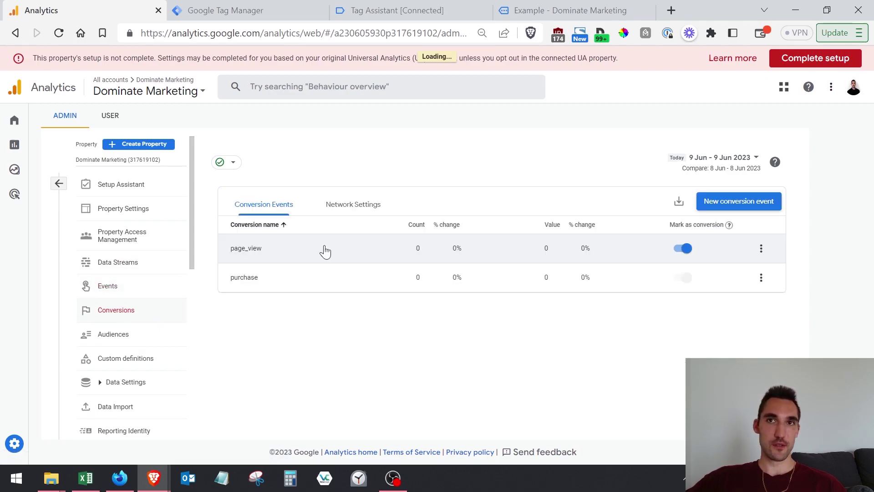
click(683, 248)
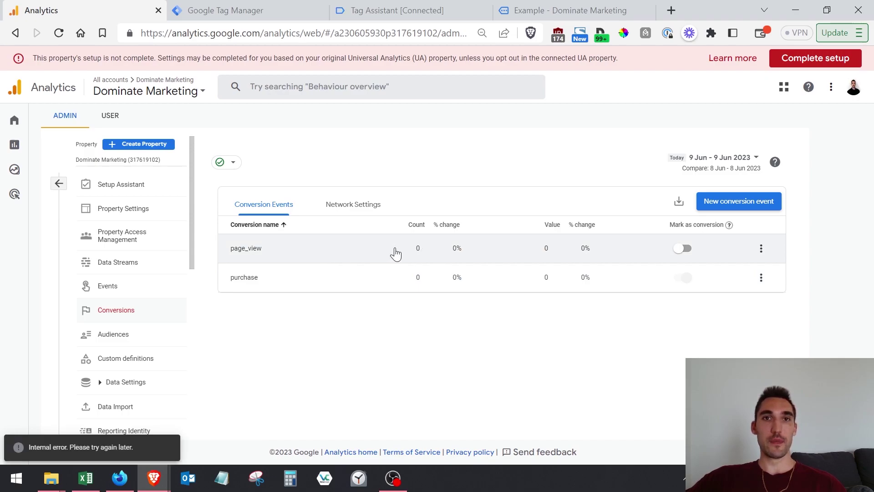
mouse_move(26, 166)
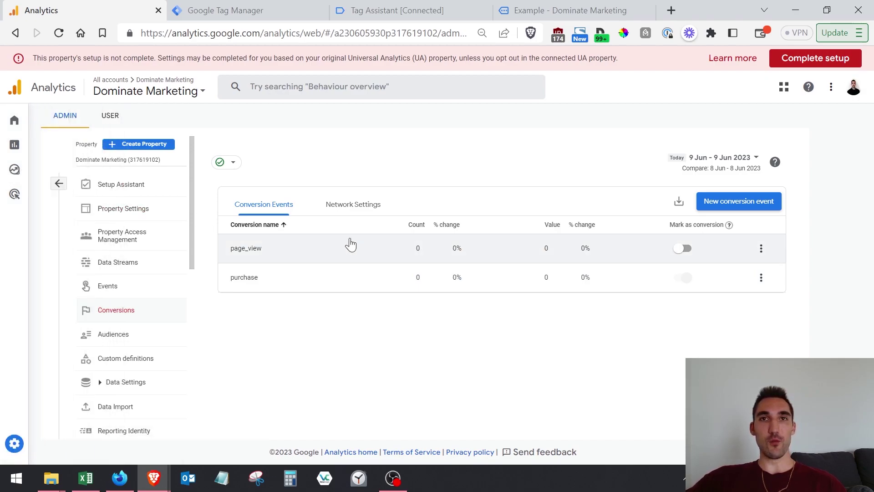
- Review the GA4 Engagement Conversions and Events reports
click(21, 147)
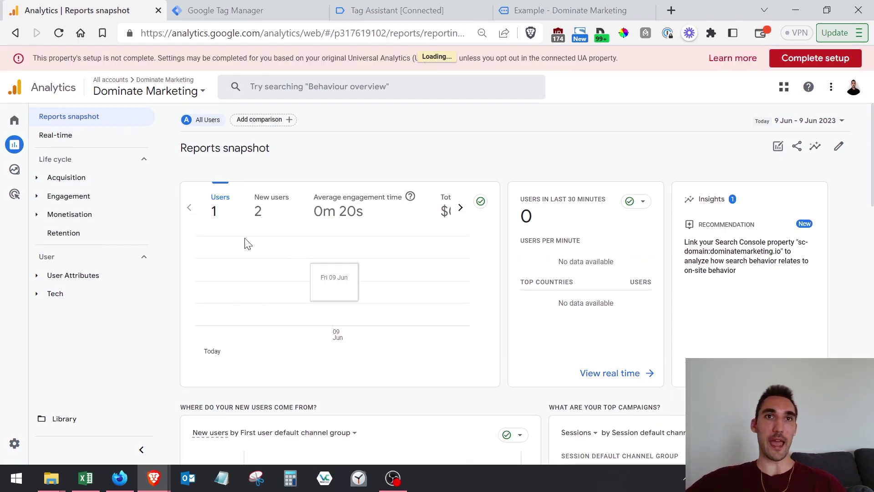
click(52, 196)
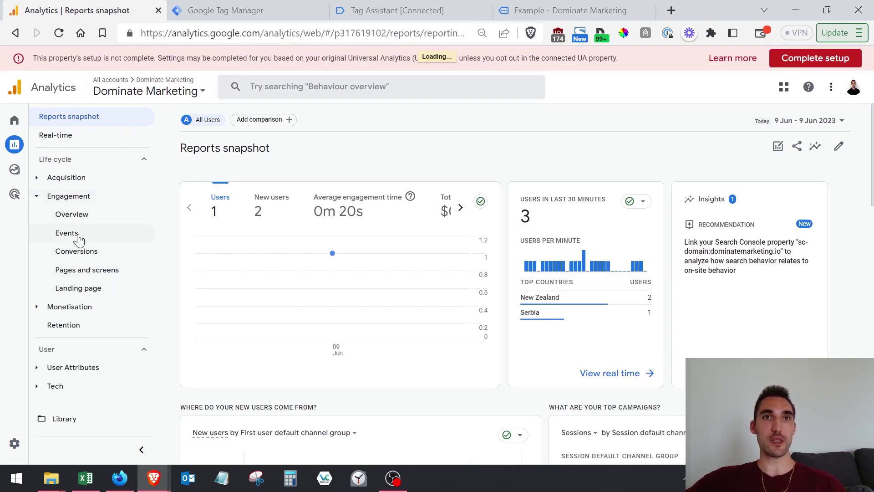
click(89, 254)
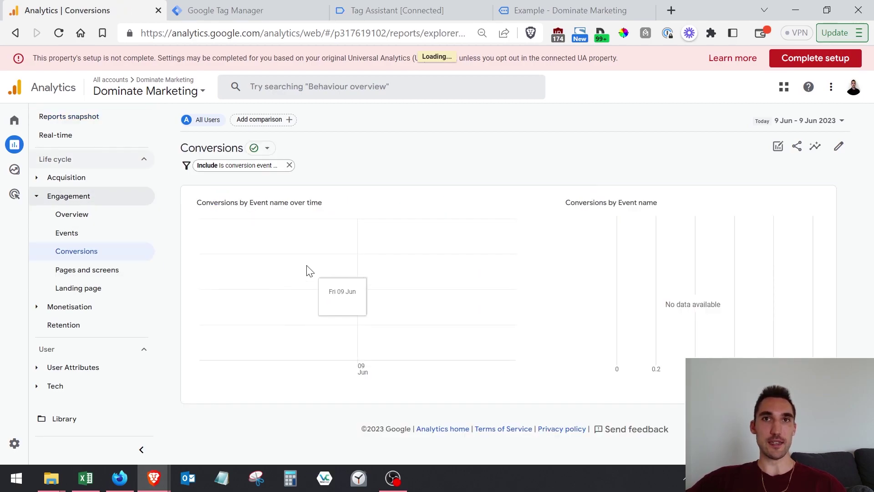
scroll(396, 296, down, 4)
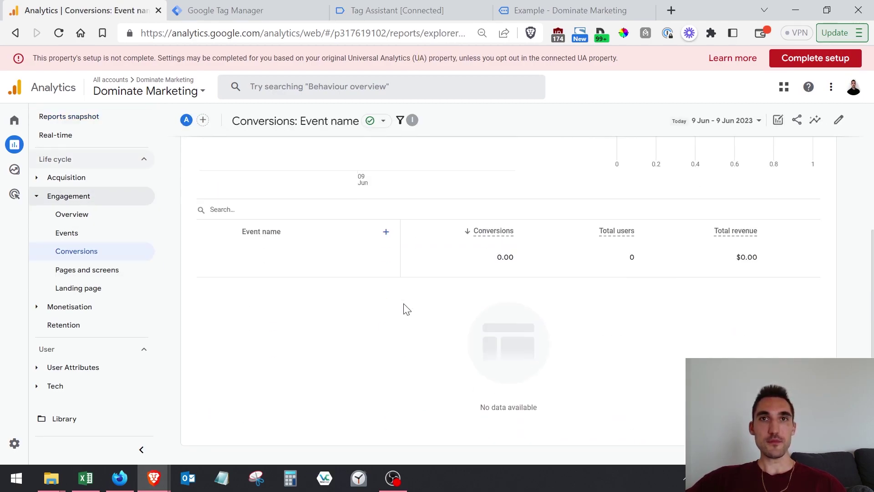
scroll(404, 308, up, 4)
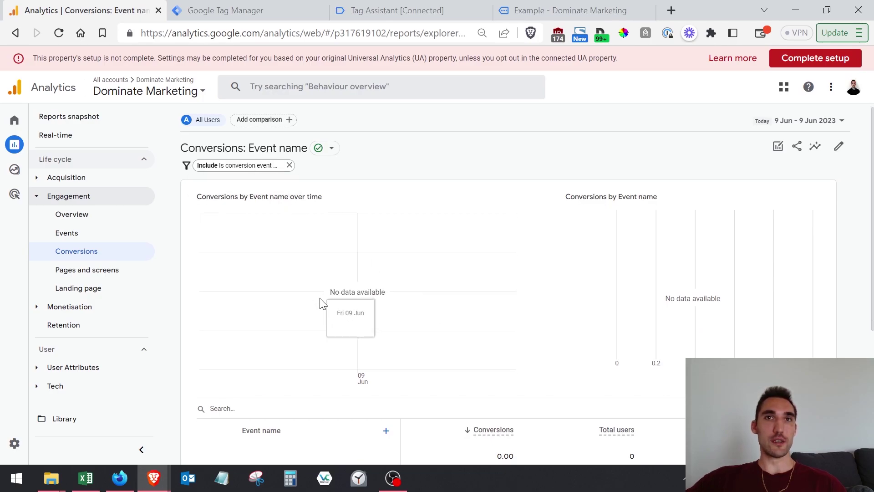
scroll(386, 327, down, 5)
scroll(445, 330, up, 5)
scroll(390, 396, down, 5)
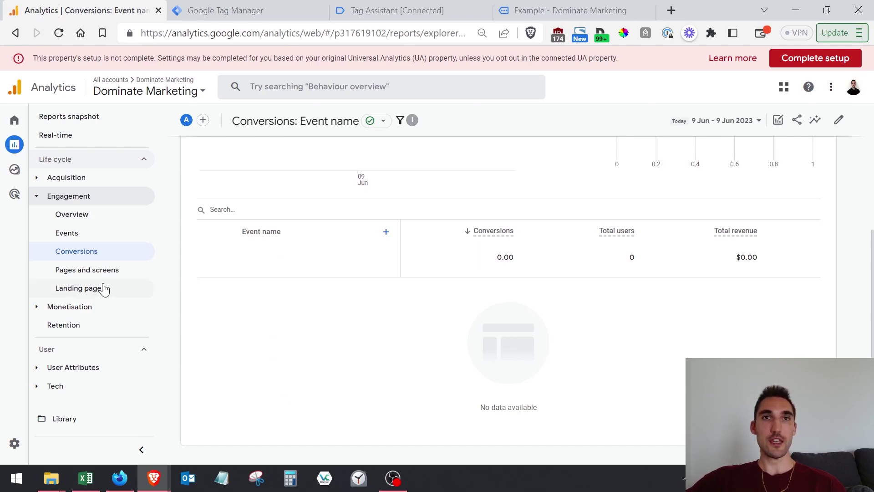
click(94, 248)
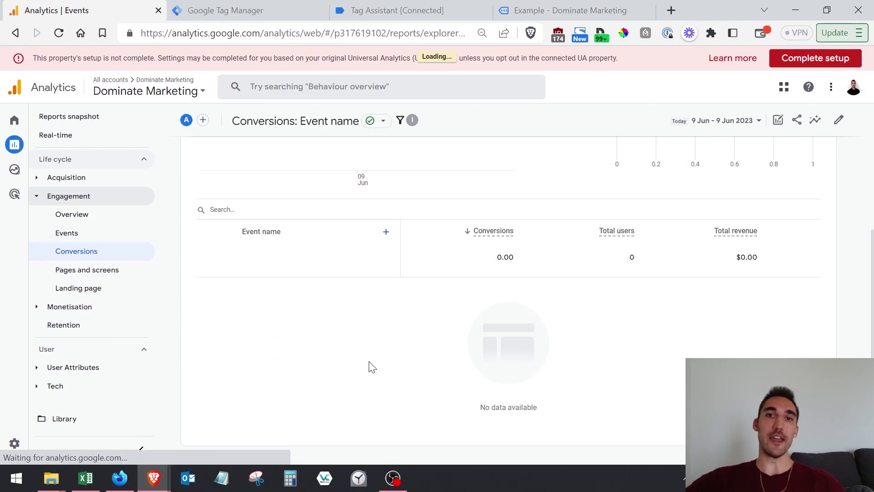
scroll(371, 366, down, 3)
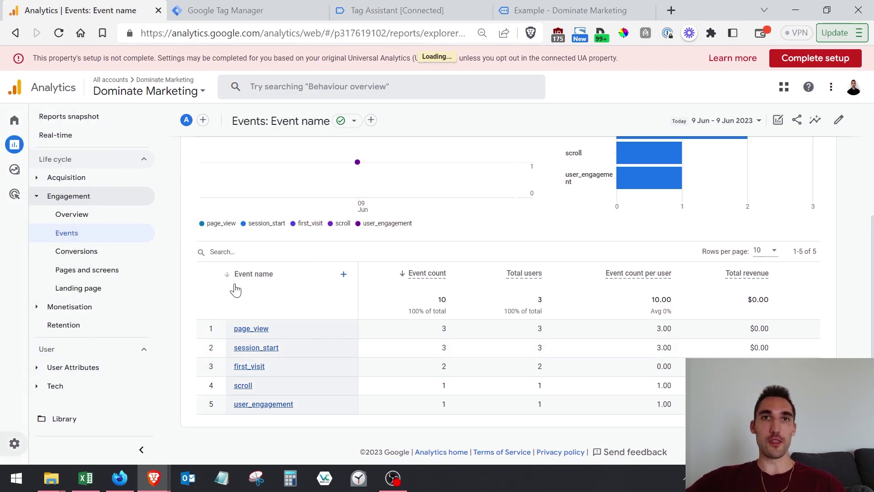
- Check Phone Number Click in Admin DebugView, then return to the Tag Manager workspace
click(15, 443)
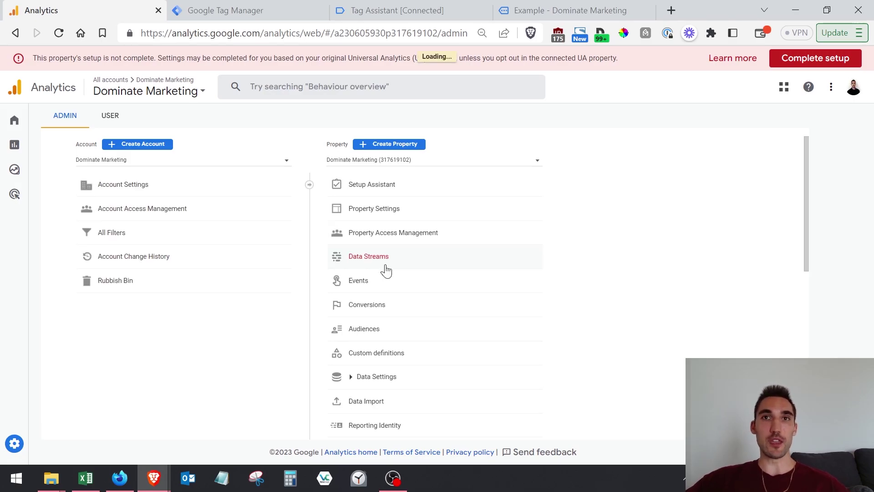
scroll(396, 328, down, 5)
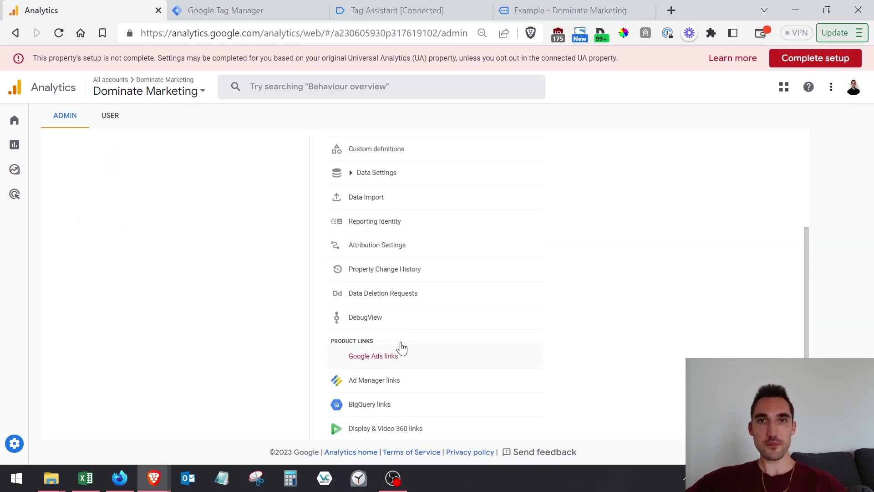
click(401, 316)
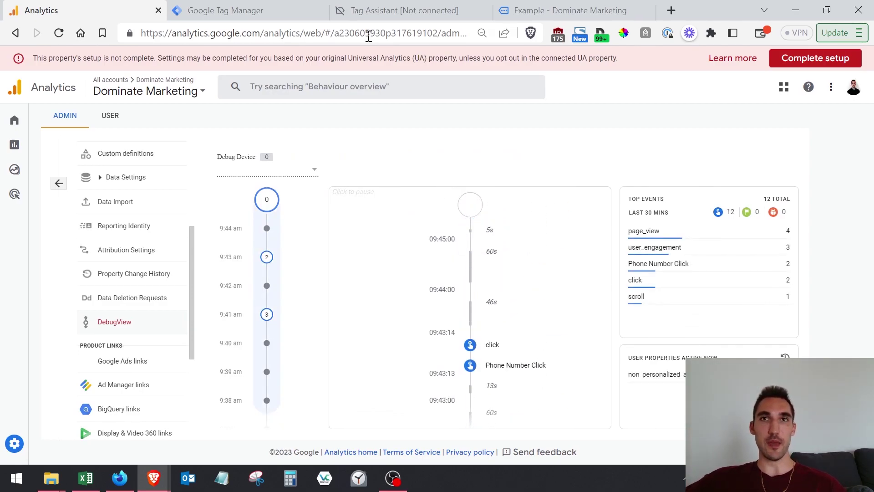
click(249, 10)
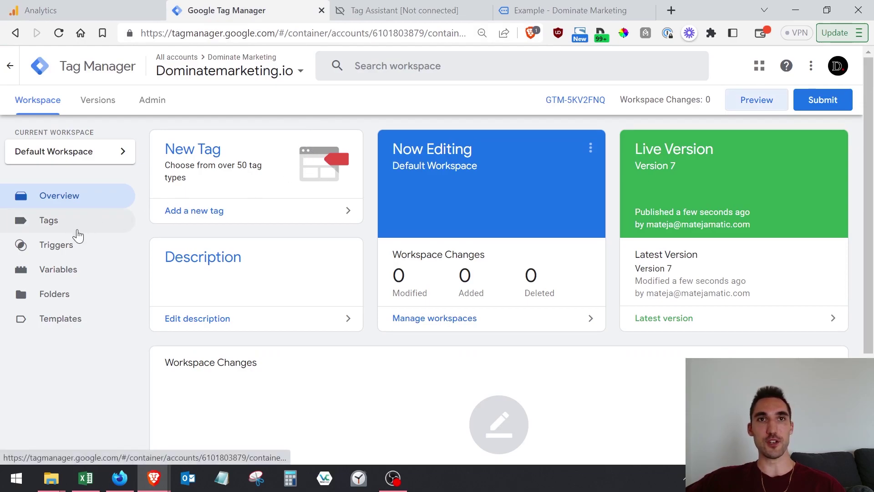
- Start a new trigger named Email Click
click(77, 253)
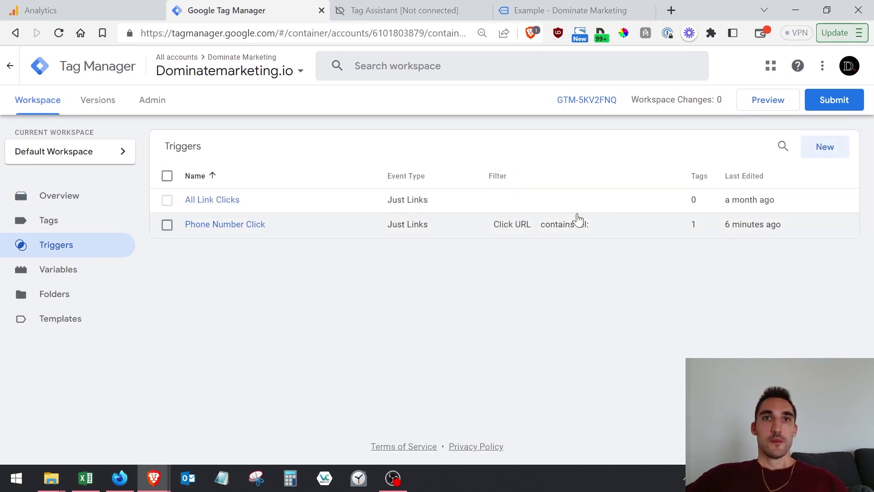
click(810, 147)
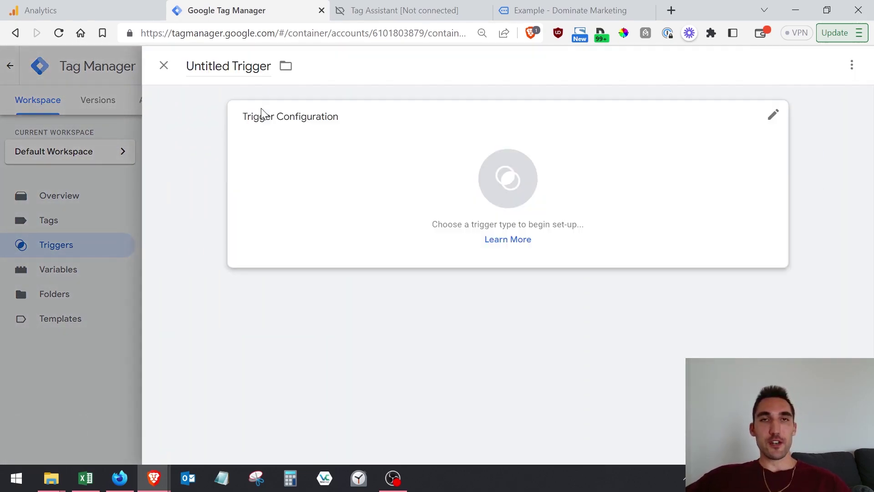
triple_click(248, 72)
text(Email Click)
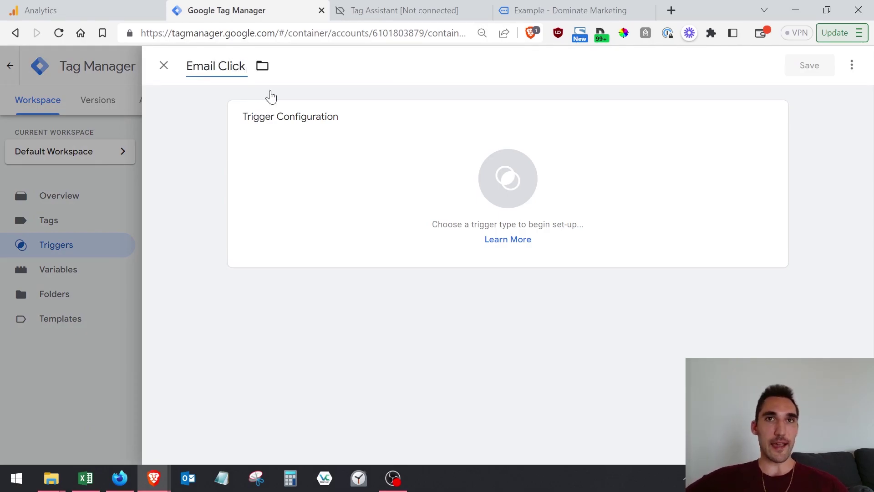
- Make it a Click - Just Links trigger on Some Link Clicks where Click URL contains mailto:, and save
click(433, 221)
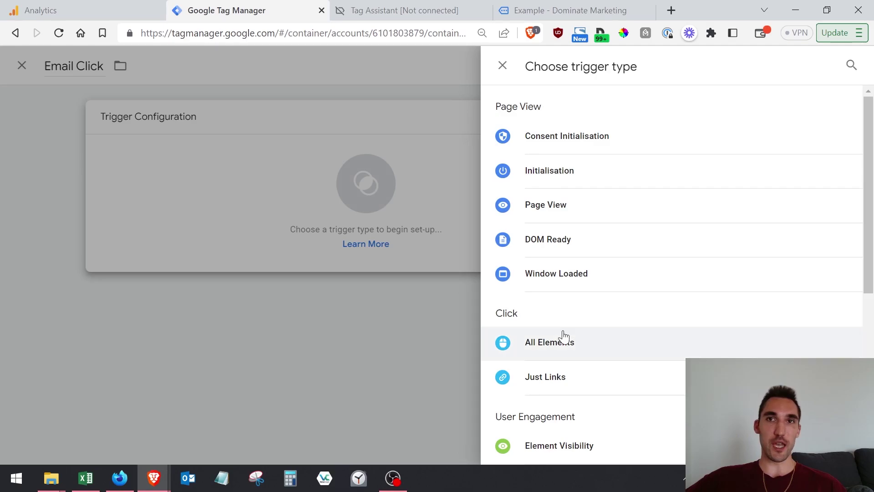
click(562, 381)
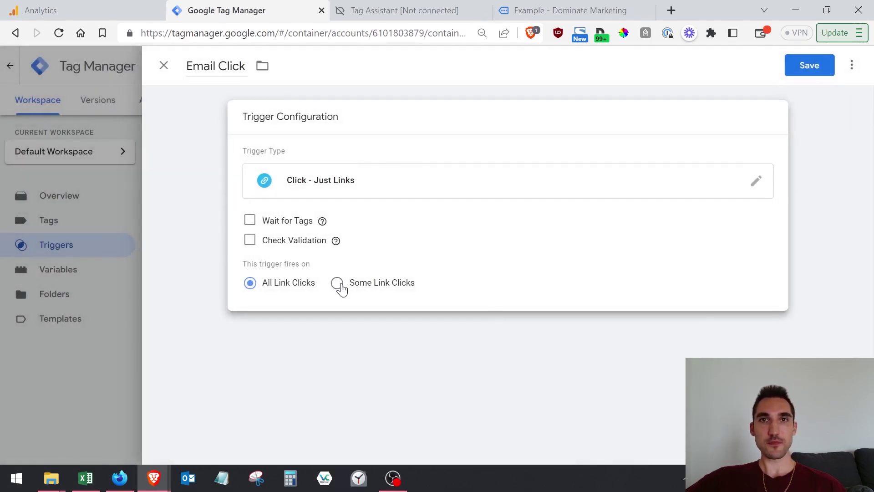
click(338, 283)
click(317, 347)
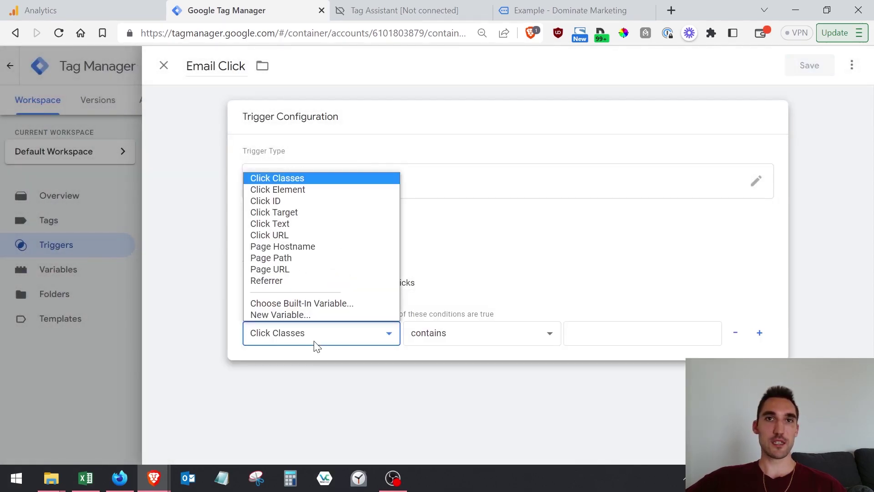
click(302, 235)
click(588, 324)
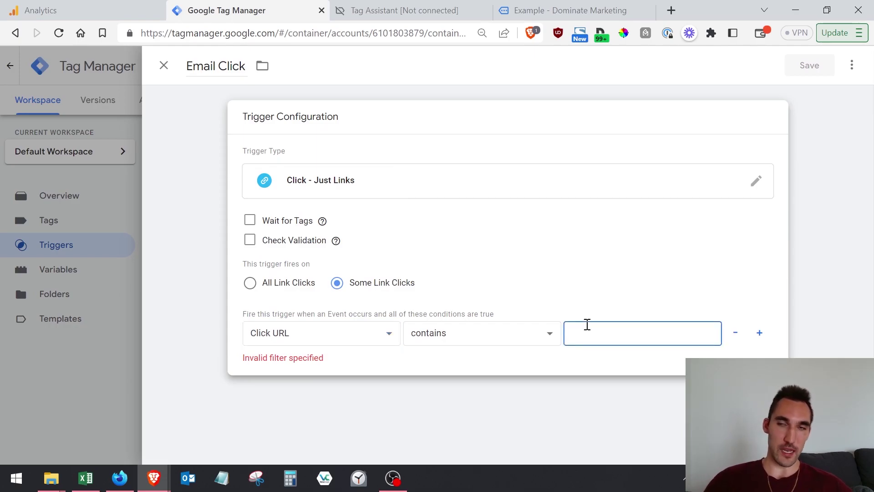
text(mailto:)
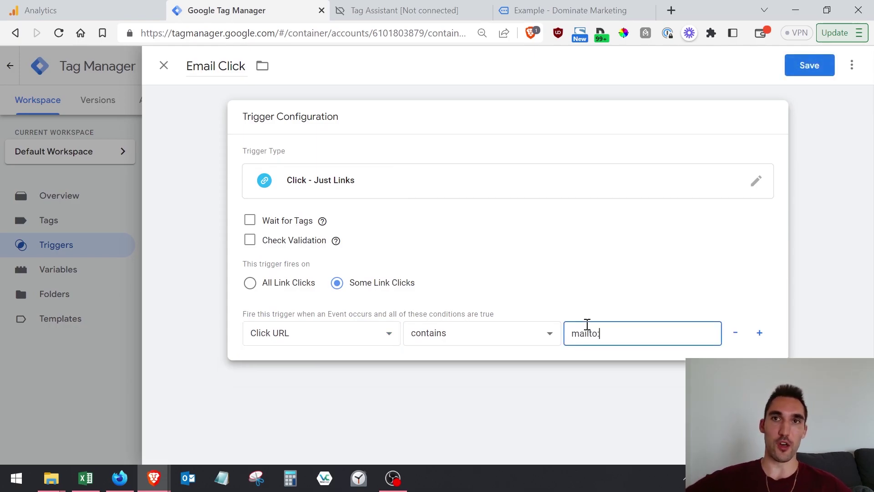
click(573, 14)
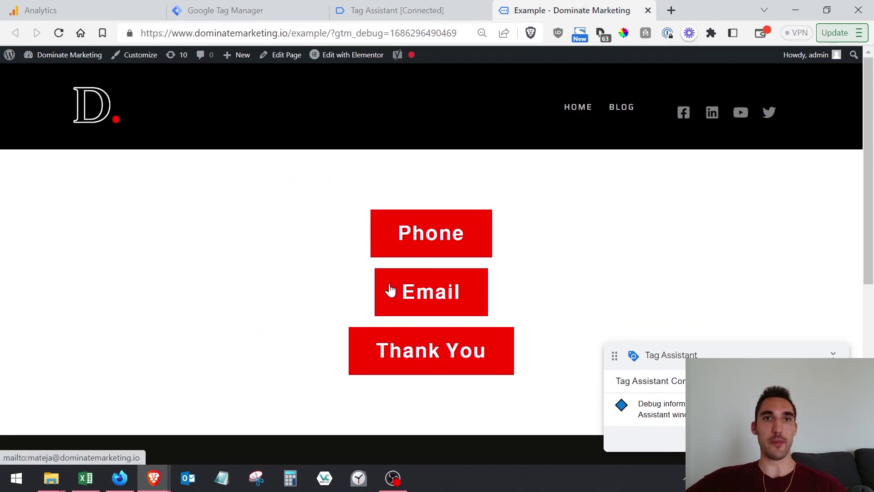
click(267, 9)
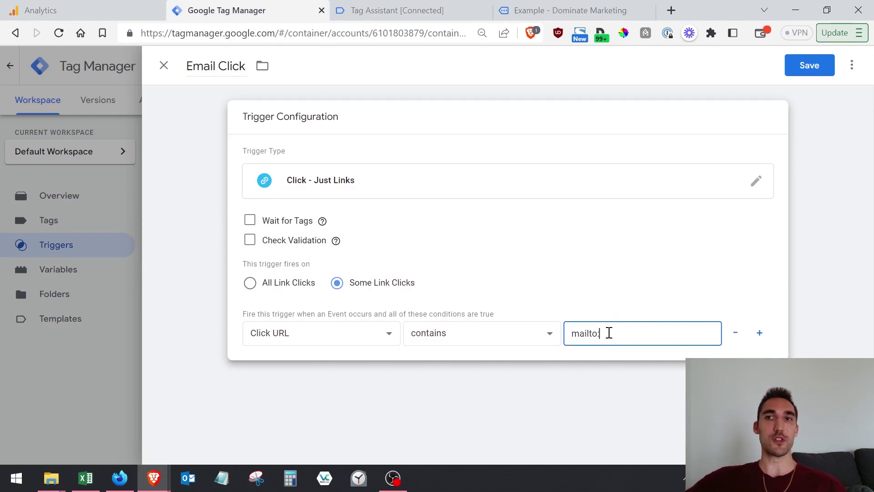
click(821, 67)
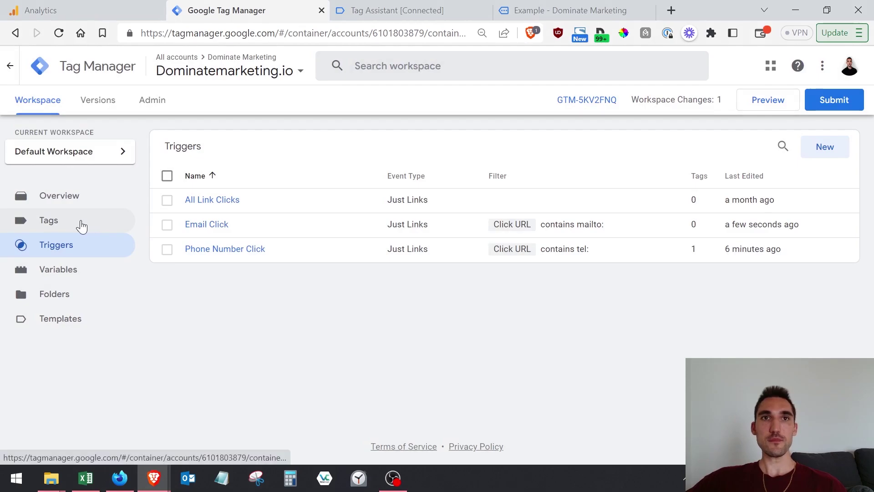
- Create an Email Click GA4 Event tag using GA4 Config - 317619102, fired by the Email Click trigger
click(80, 223)
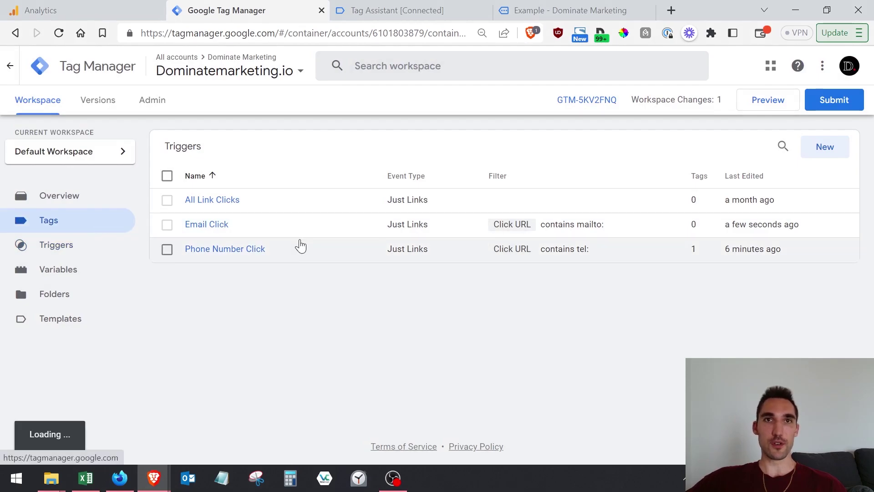
click(824, 147)
click(230, 66)
text(E)
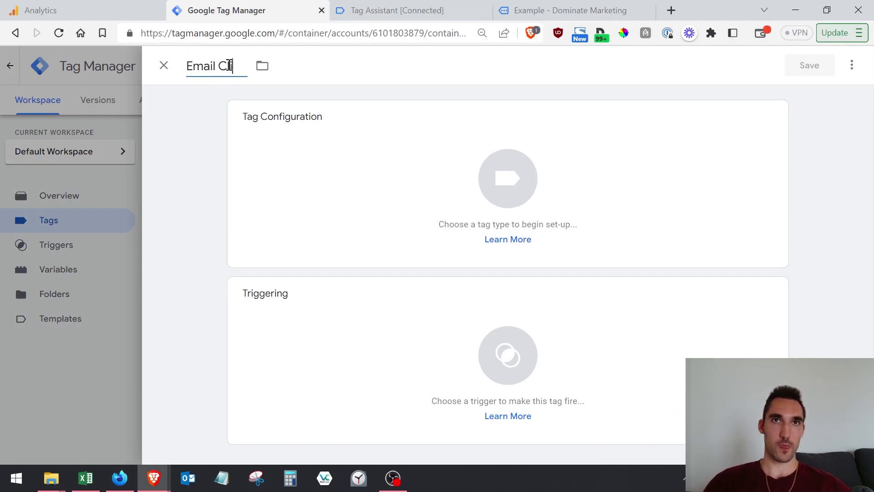
text(mail Click)
click(457, 216)
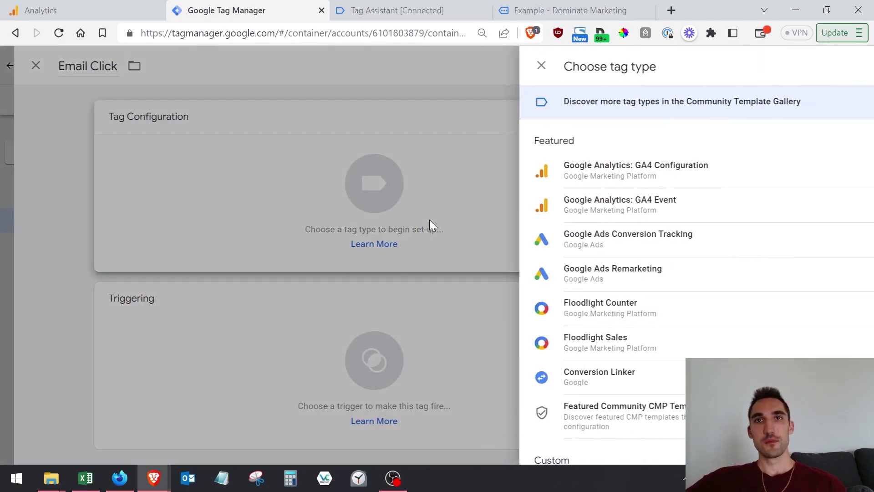
click(569, 213)
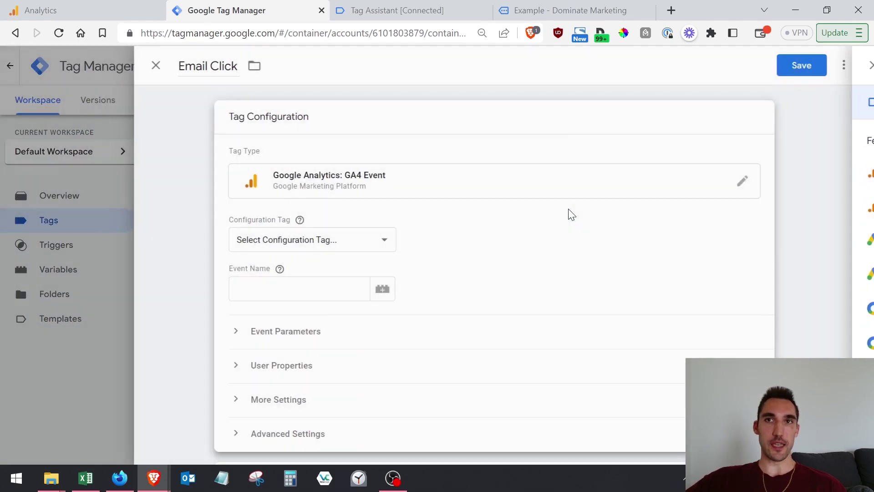
click(351, 246)
click(322, 279)
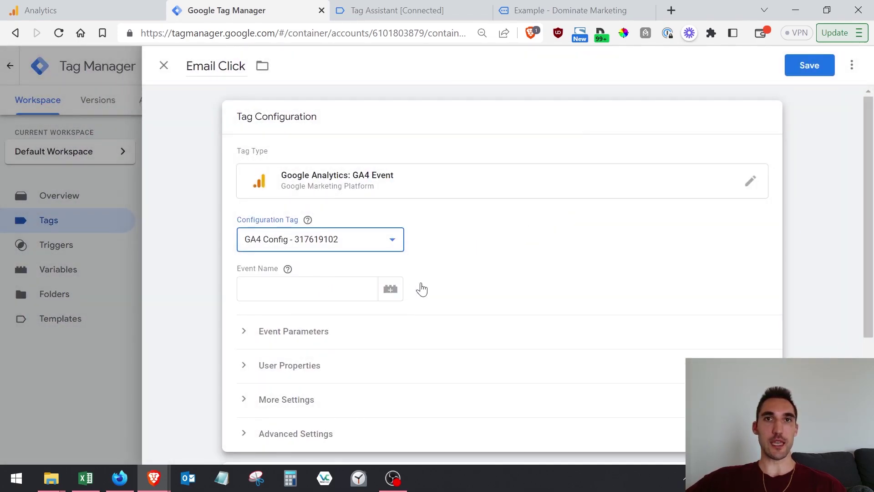
scroll(400, 287, down, 4)
click(417, 365)
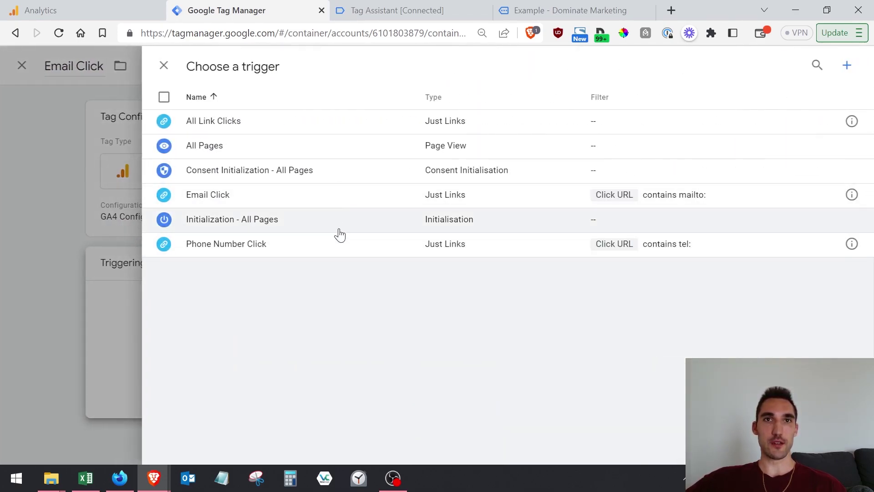
click(264, 196)
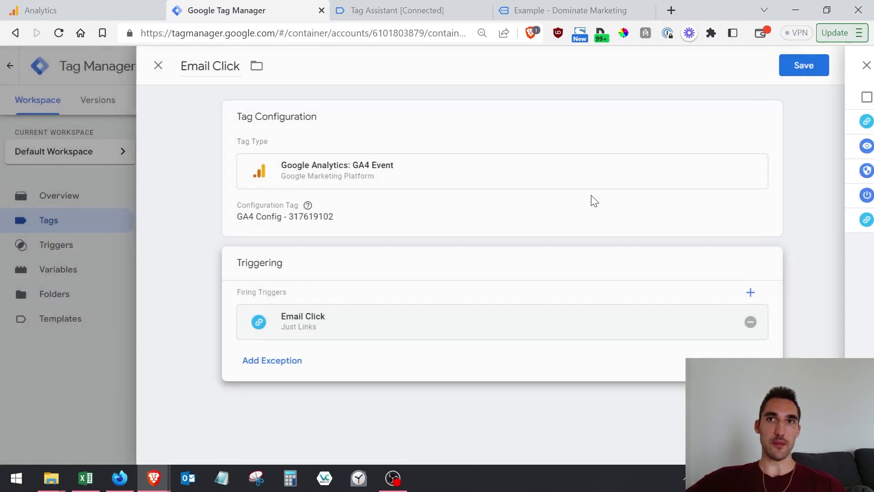
click(815, 67)
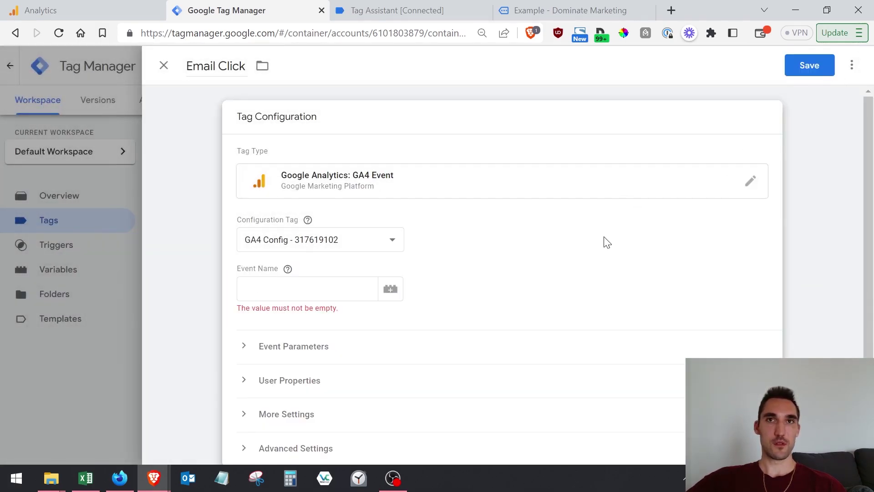
- Fill in the missing event name and save the Email Click tag
click(316, 286)
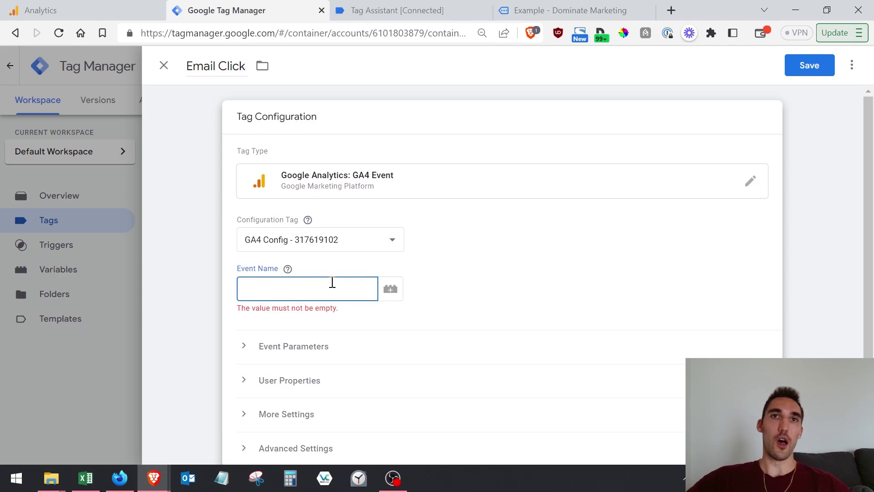
text(Email Click)
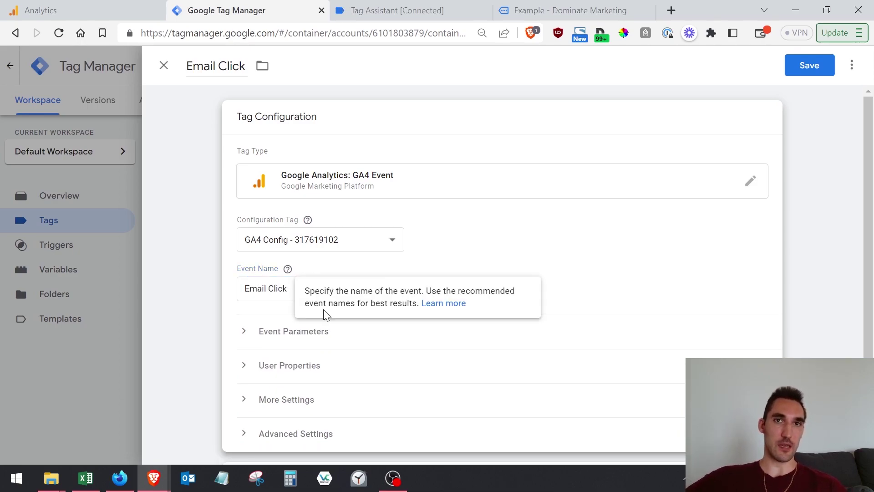
click(288, 269)
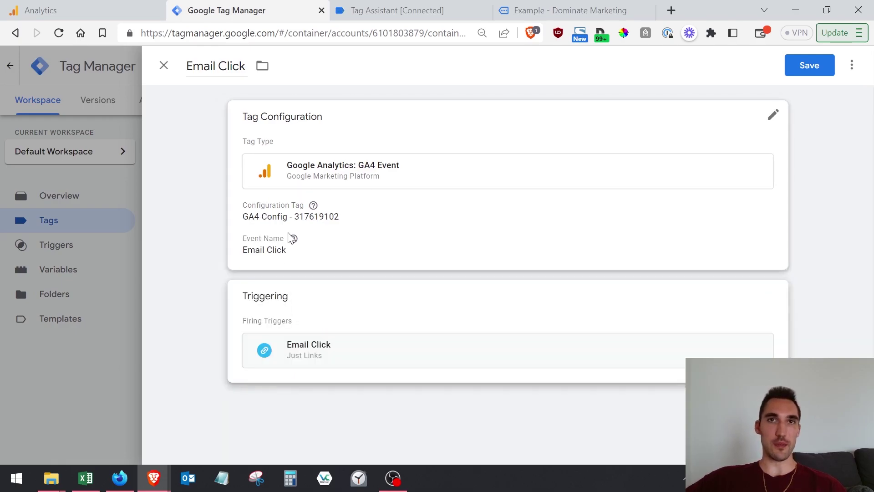
click(809, 67)
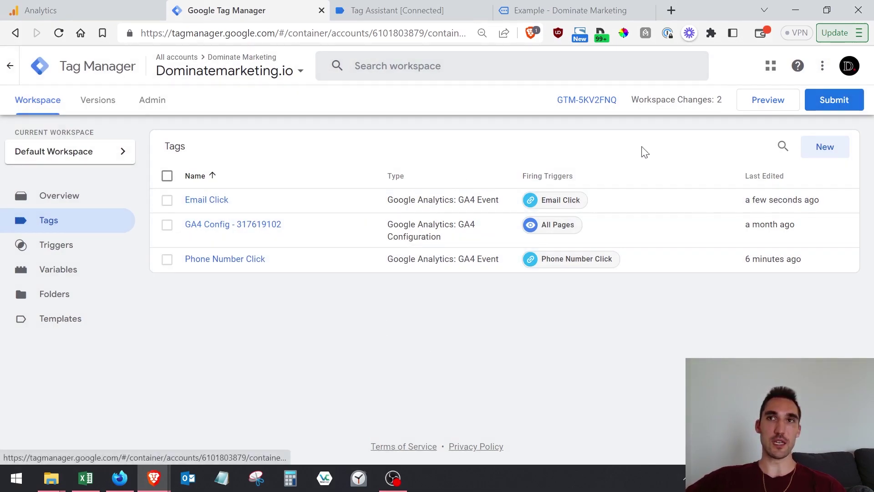
- Publish the workspace as Version 8 and close the stale Tag Assistant and example tabs
click(833, 100)
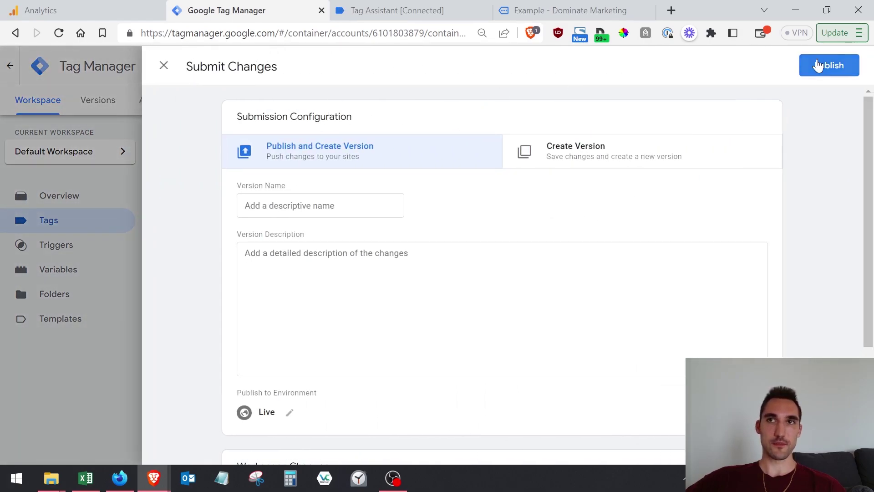
click(818, 65)
click(578, 418)
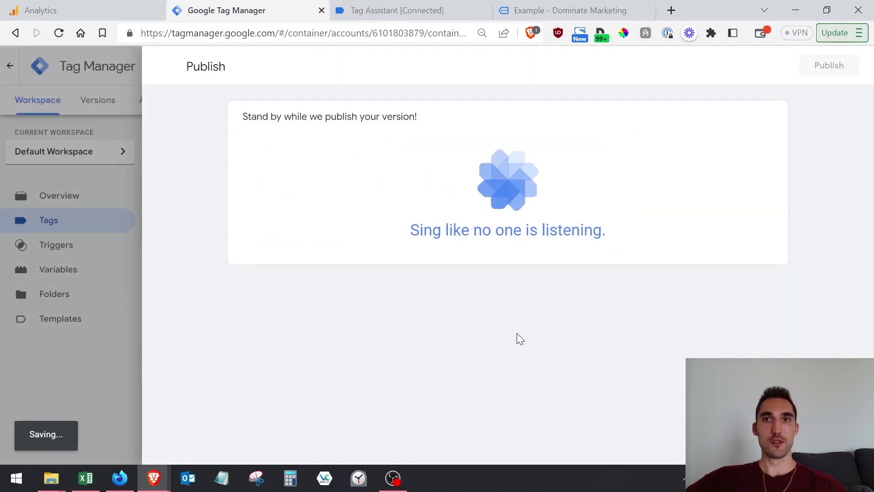
click(410, 11)
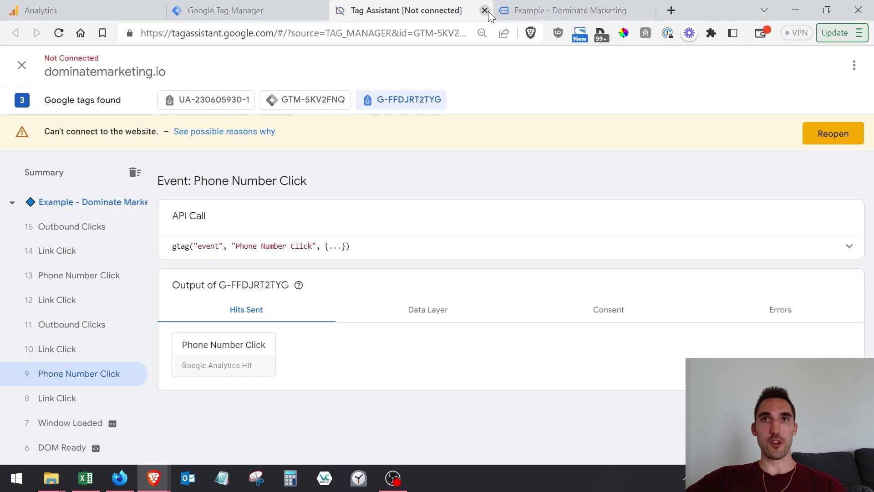
click(485, 10)
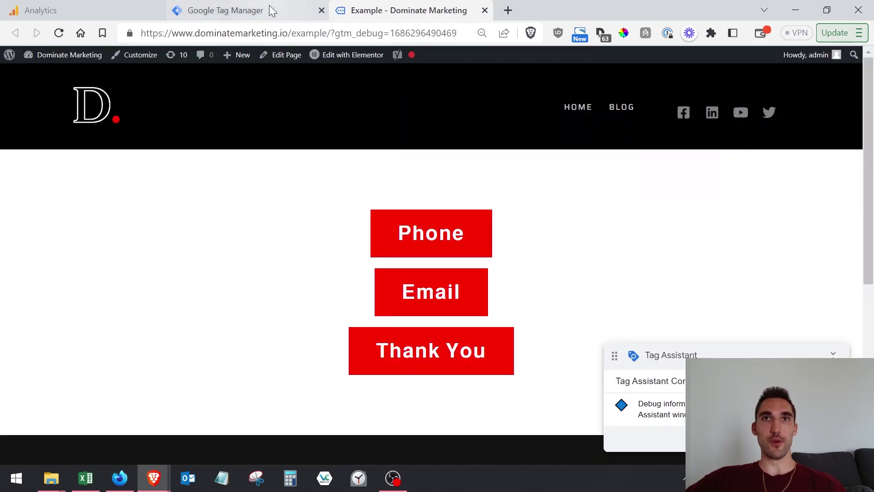
click(485, 10)
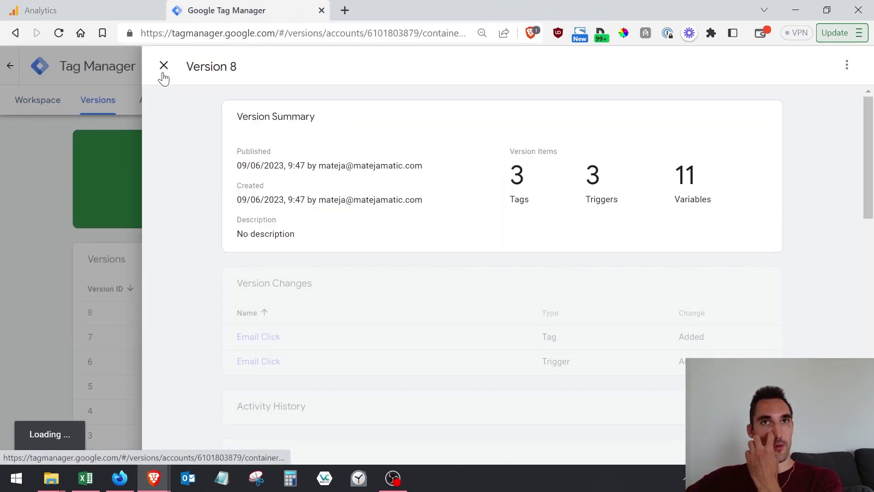
click(164, 76)
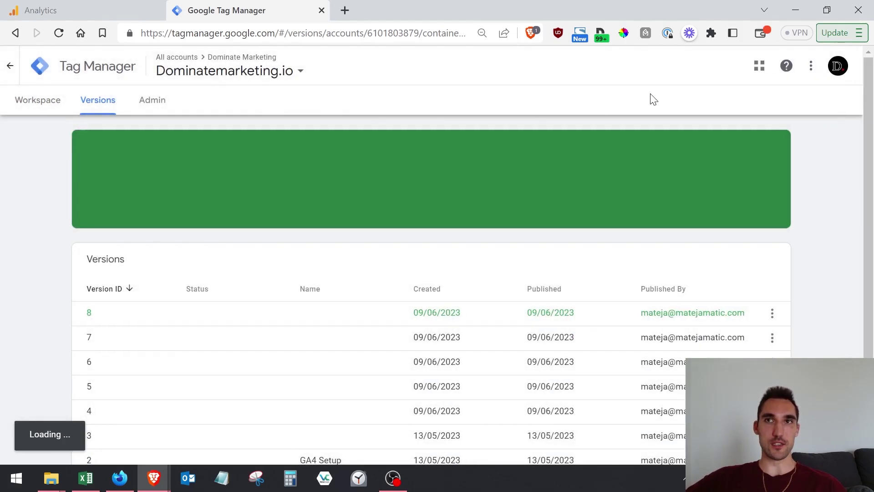
- Start Preview mode connected to the example page
click(54, 101)
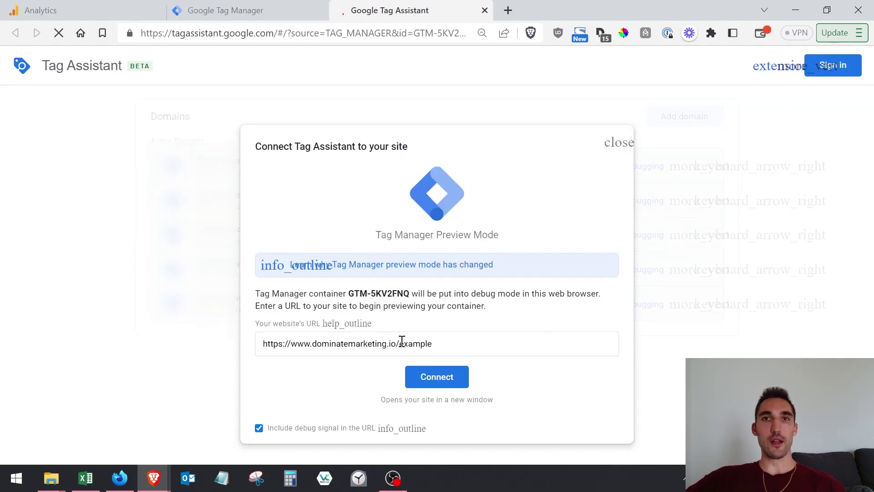
click(311, 346)
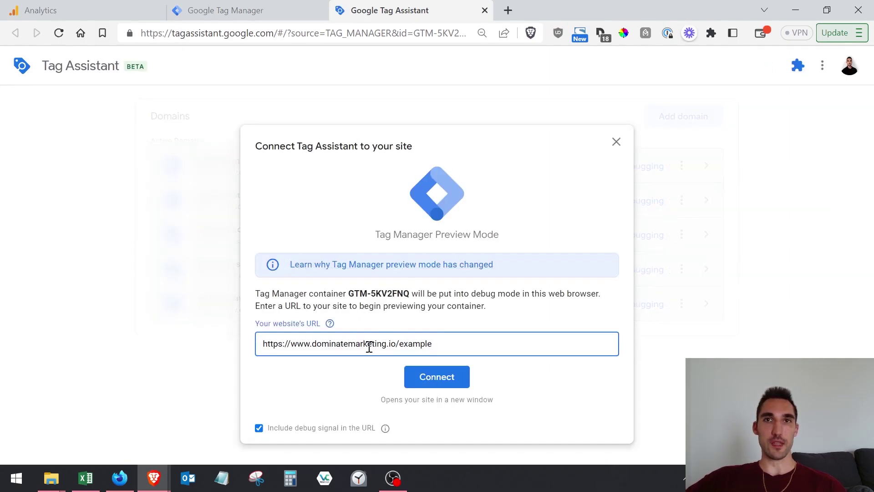
click(435, 382)
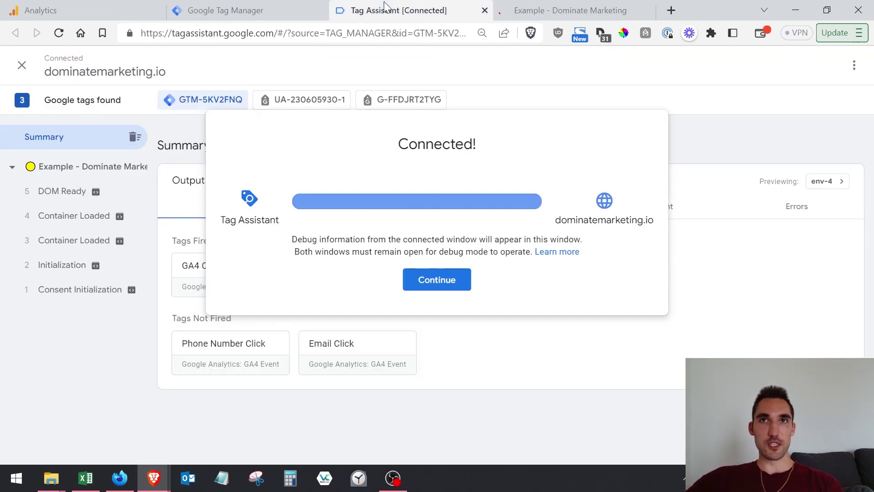
click(437, 279)
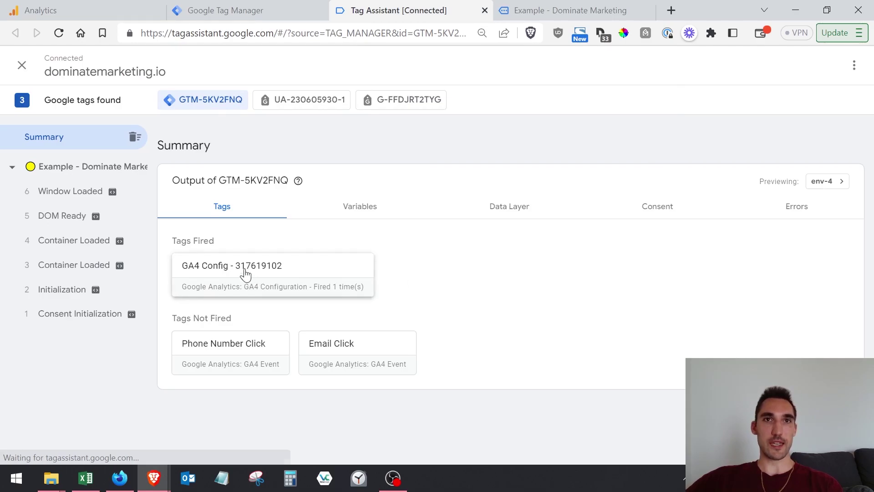
- Click Email on the example site and confirm the hit sent to G-FFDJRT2TYG in Tag Assistant
click(569, 10)
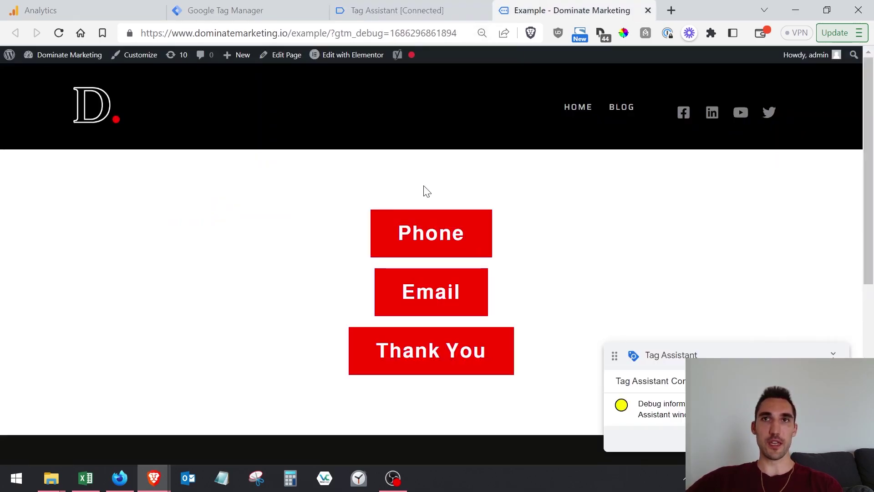
click(421, 295)
click(587, 150)
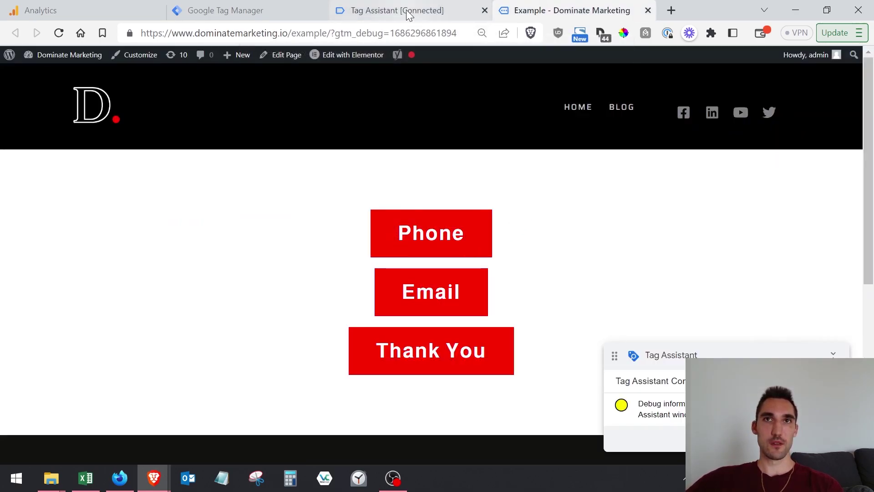
click(408, 12)
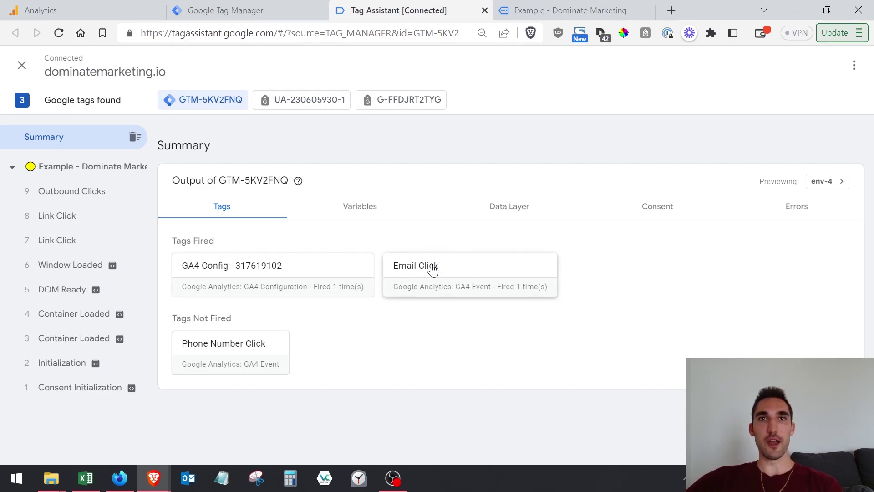
click(382, 106)
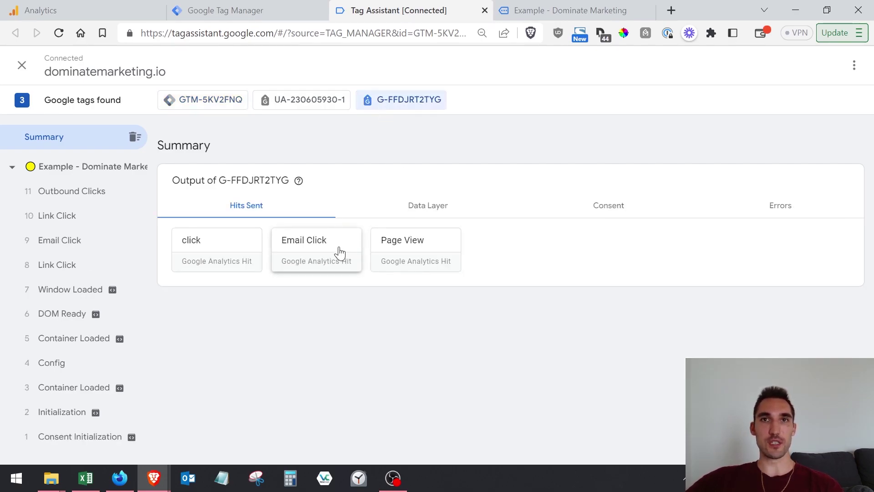
click(91, 9)
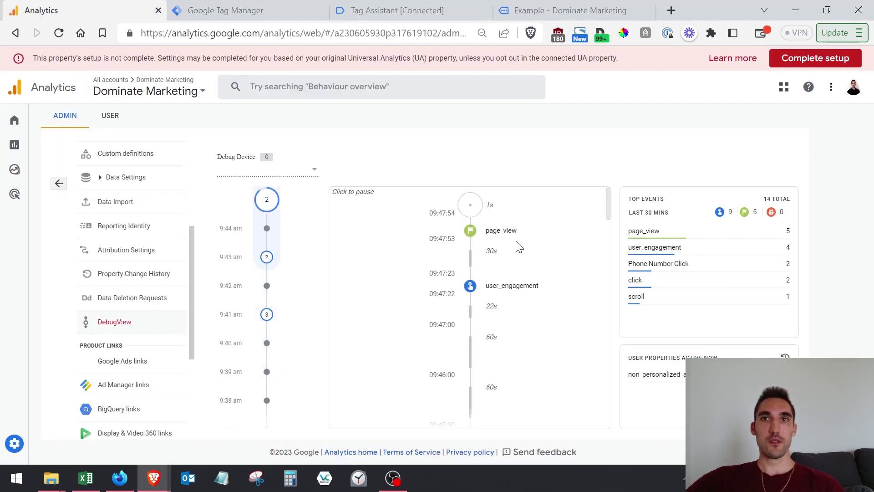
- Pause the DebugView stream to inspect the Email Click event, then go back to Admin
double_click(500, 253)
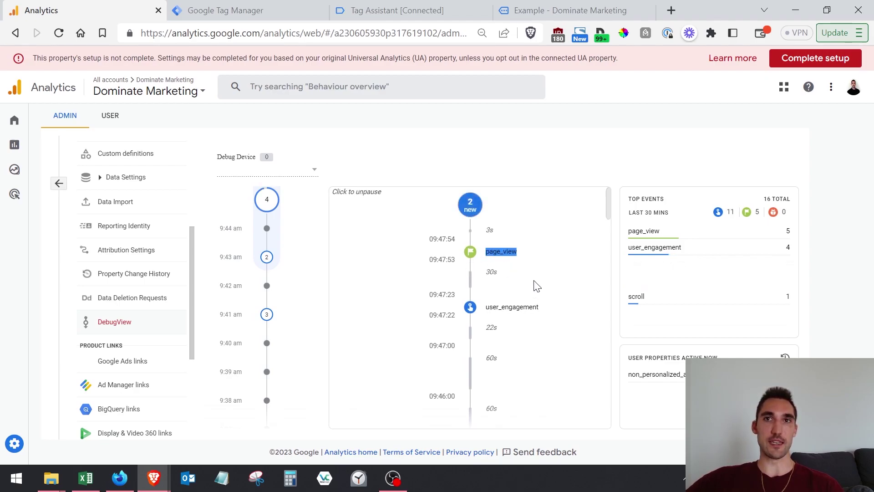
click(476, 274)
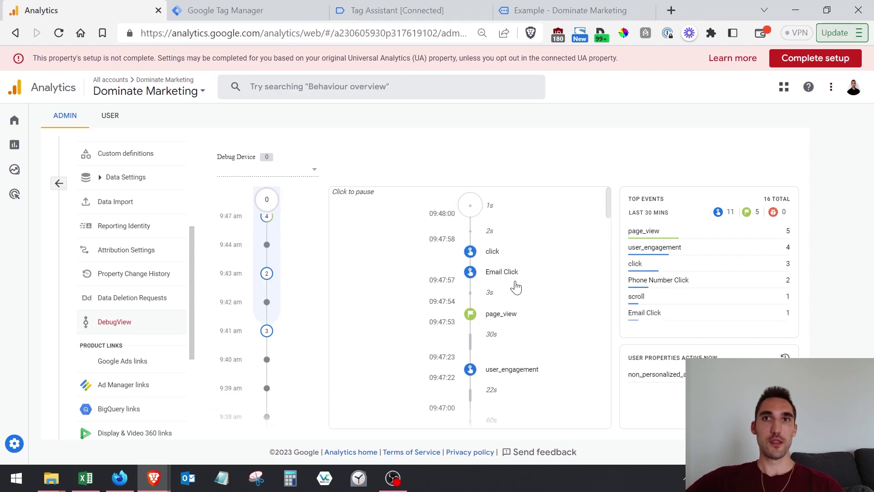
drag(509, 292, 541, 296)
triple_click(528, 296)
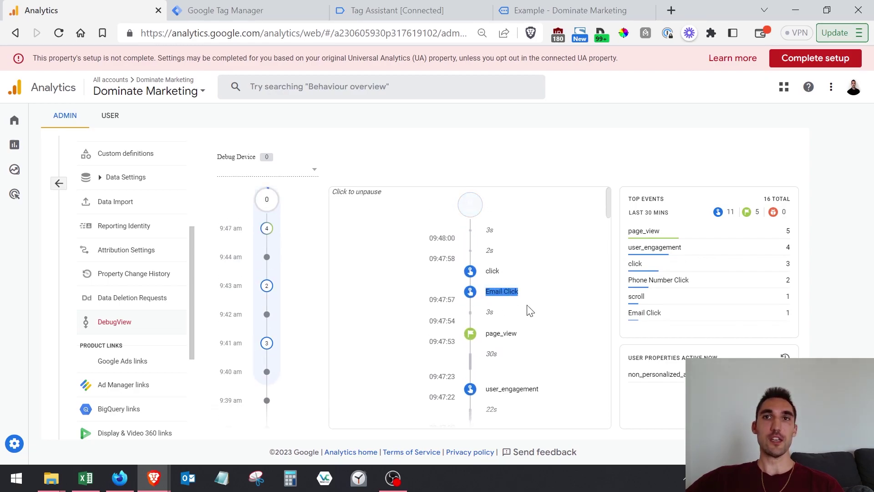
scroll(486, 347, down, 2)
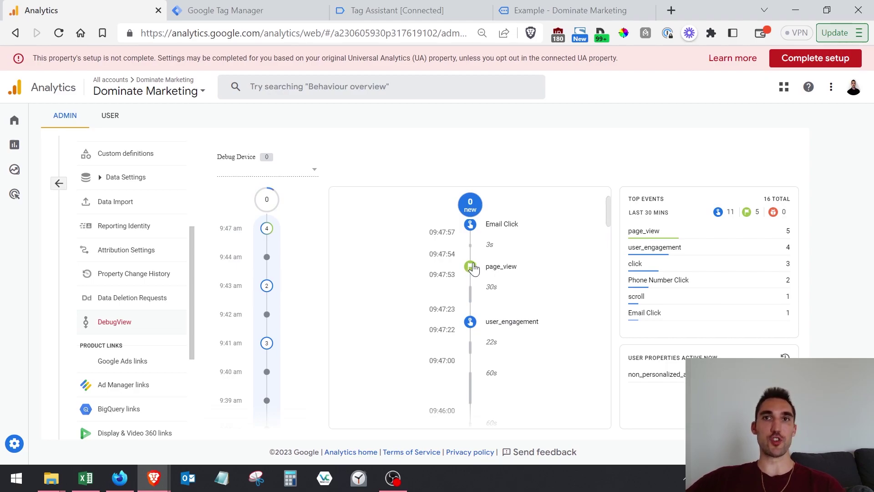
drag(521, 342, 492, 342)
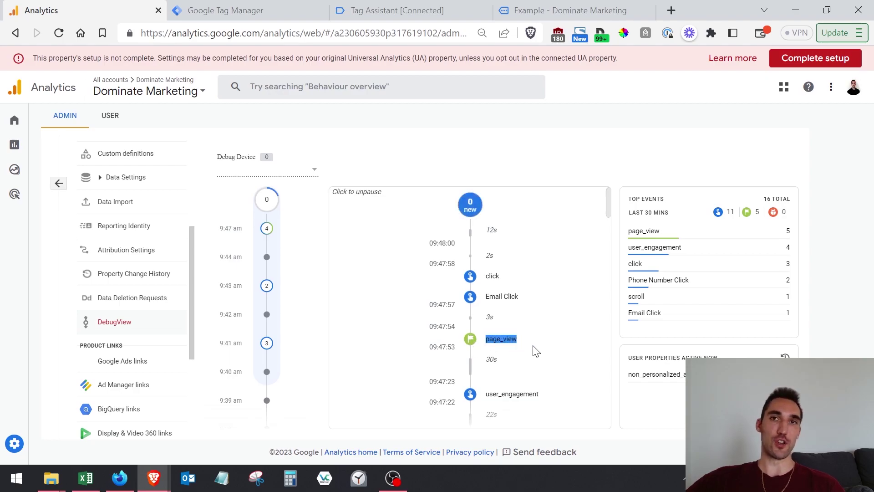
click(498, 344)
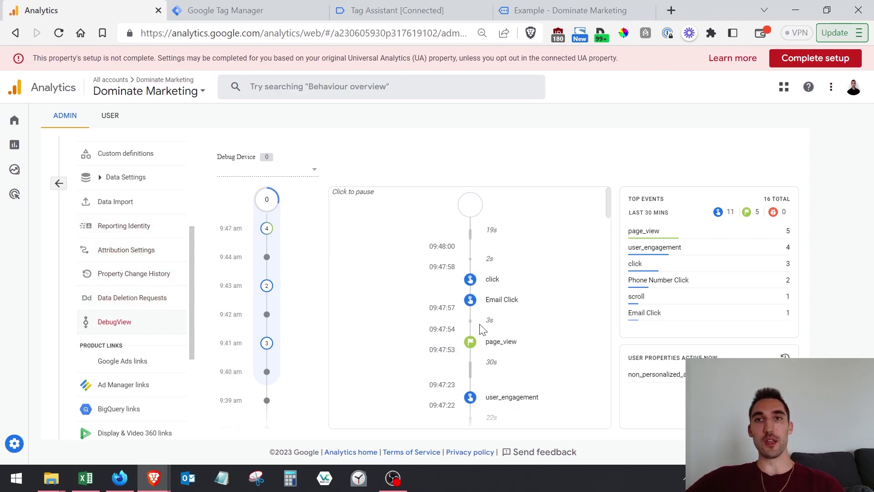
scroll(476, 282, down, 2)
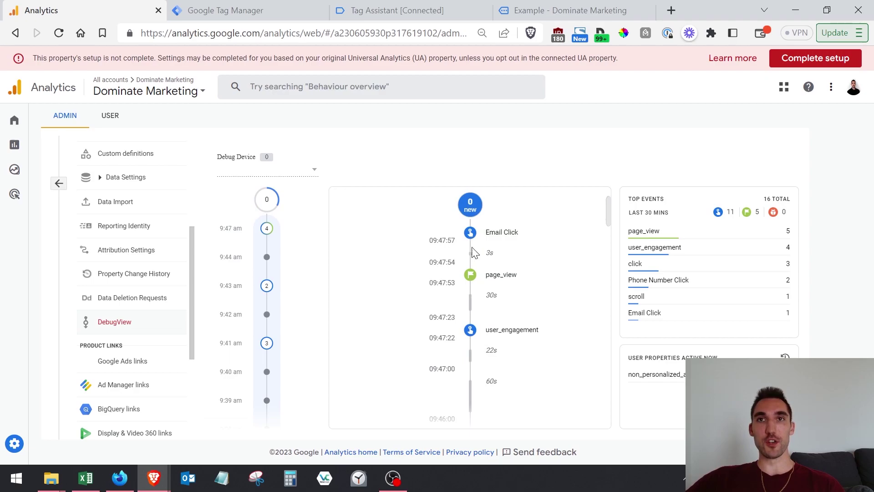
scroll(473, 251, up, 2)
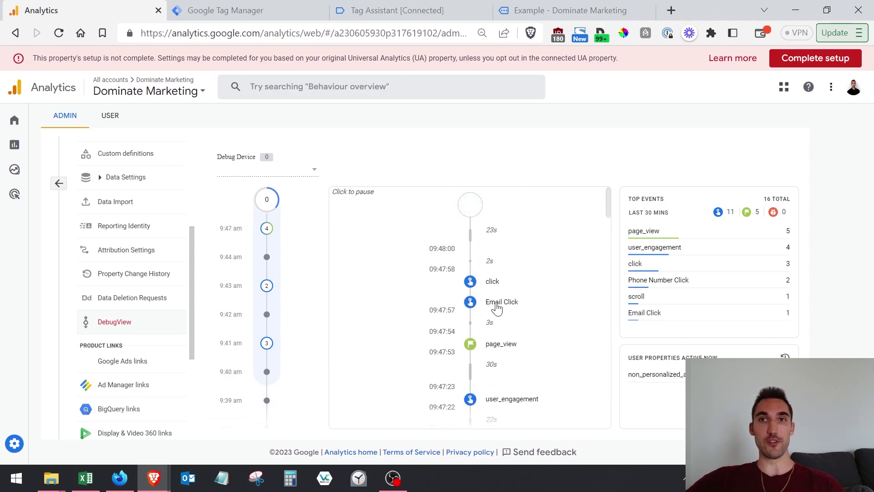
drag(483, 310, 526, 313)
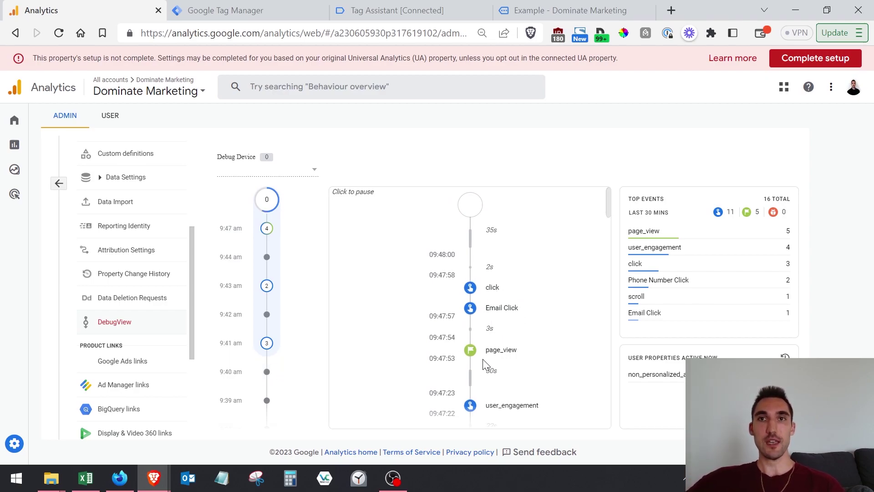
drag(528, 310, 479, 311)
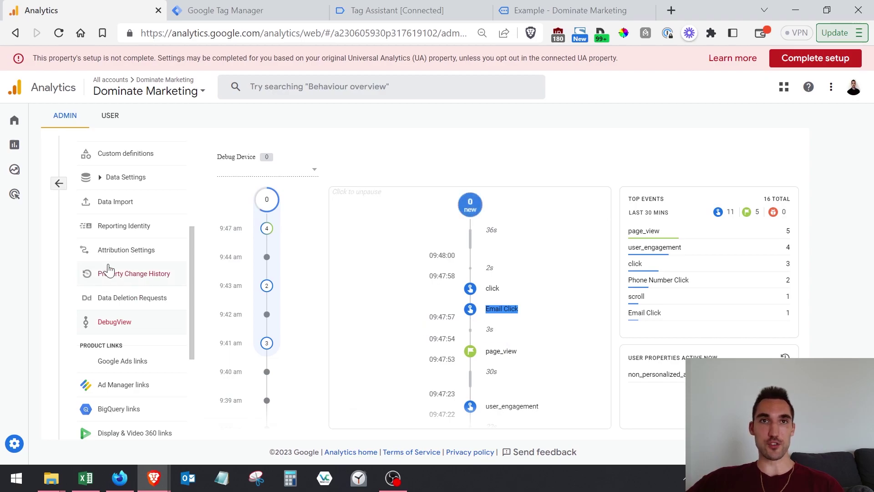
click(59, 183)
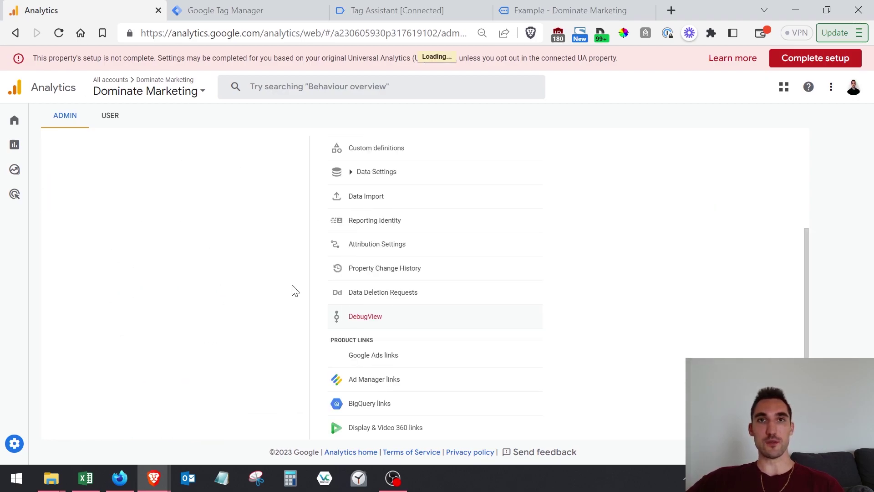
click(407, 285)
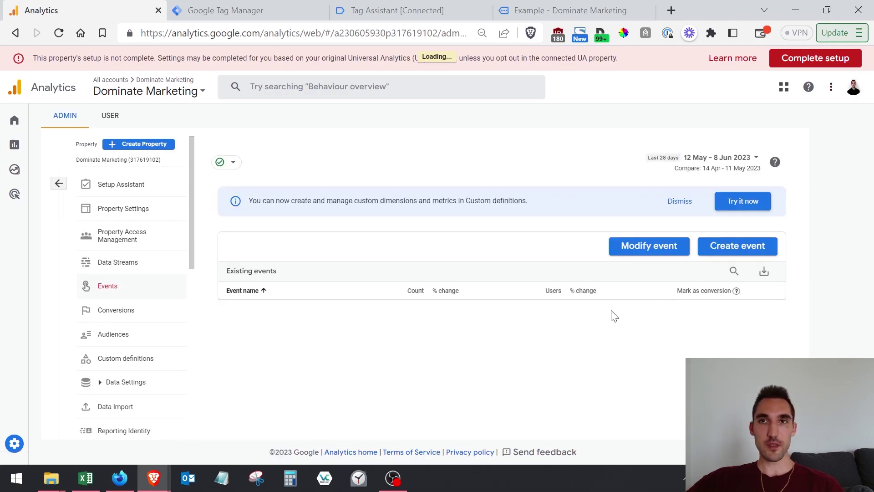
click(706, 351)
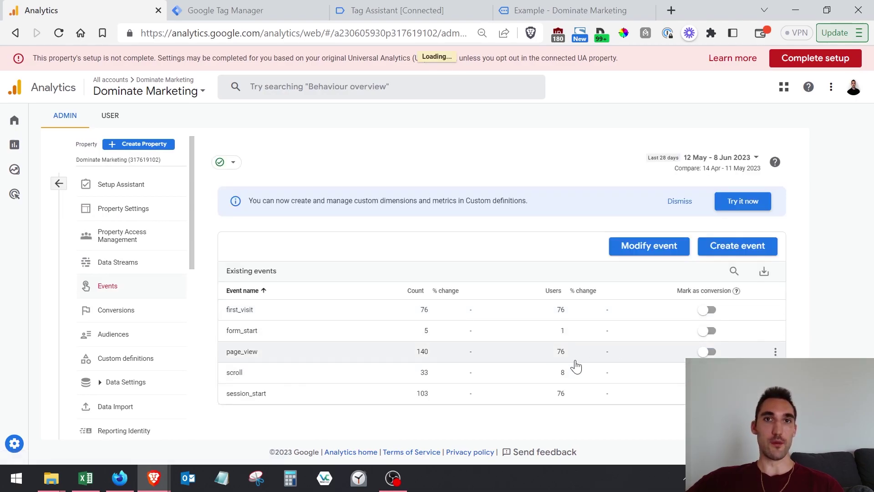
click(748, 172)
click(682, 187)
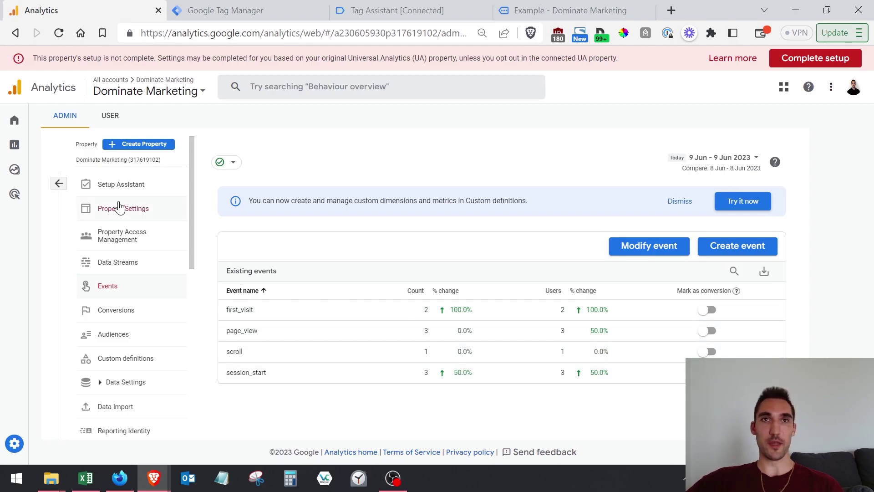
click(59, 183)
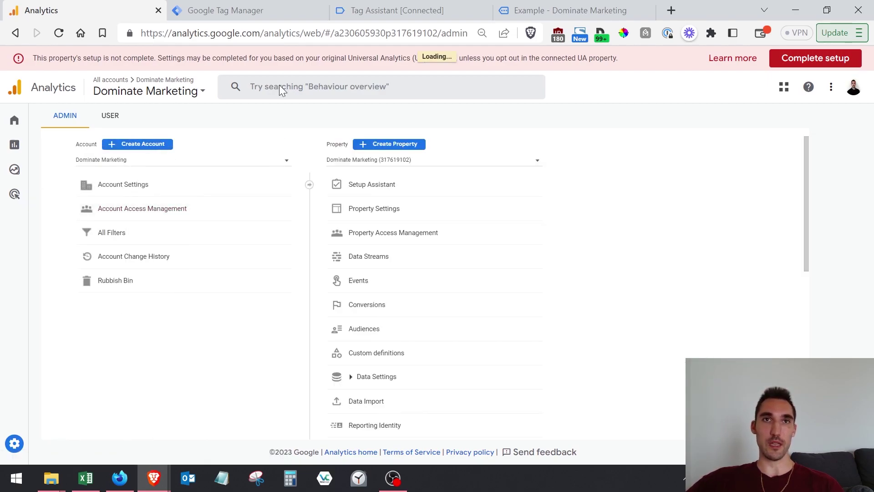
- Stop the Tag Assistant debugging session
click(254, 14)
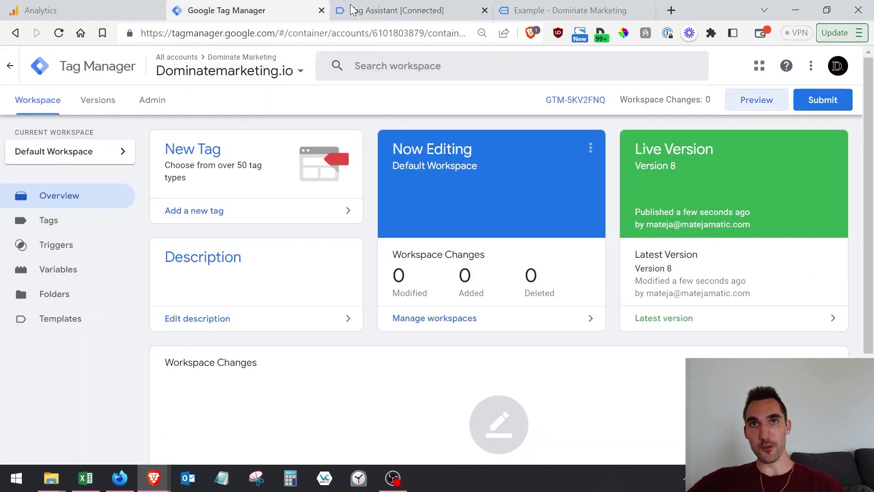
click(384, 10)
click(534, 10)
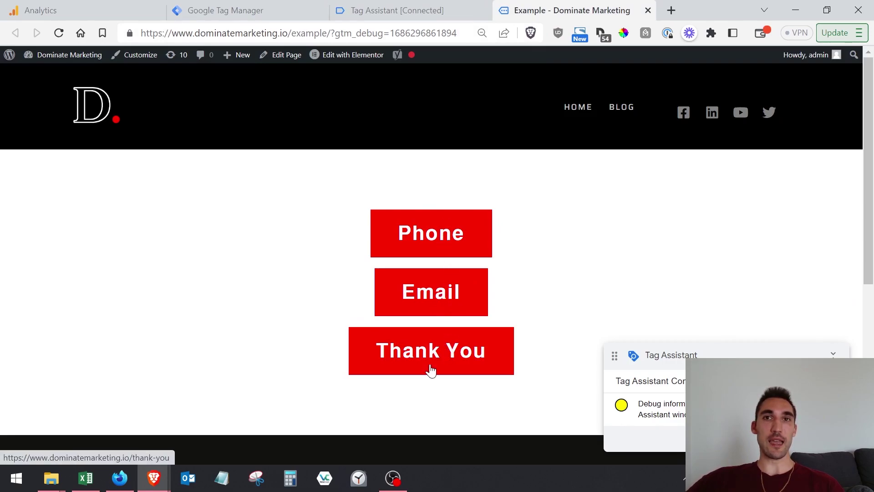
click(376, 13)
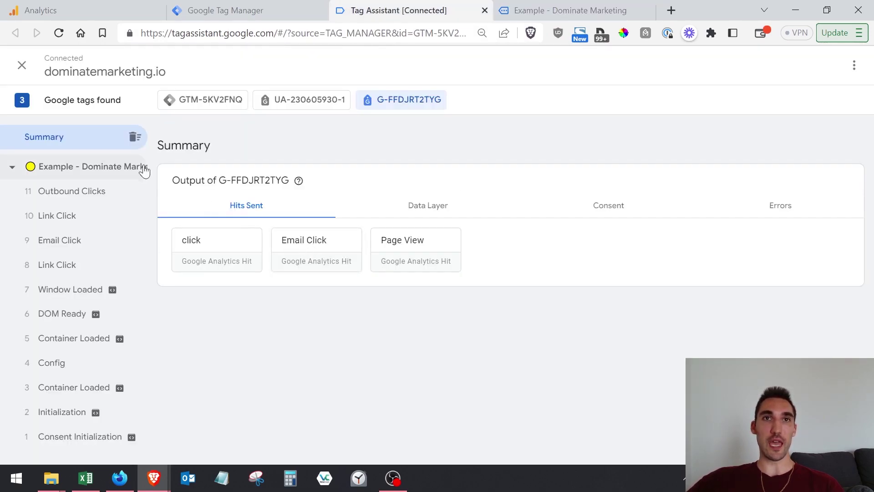
click(24, 65)
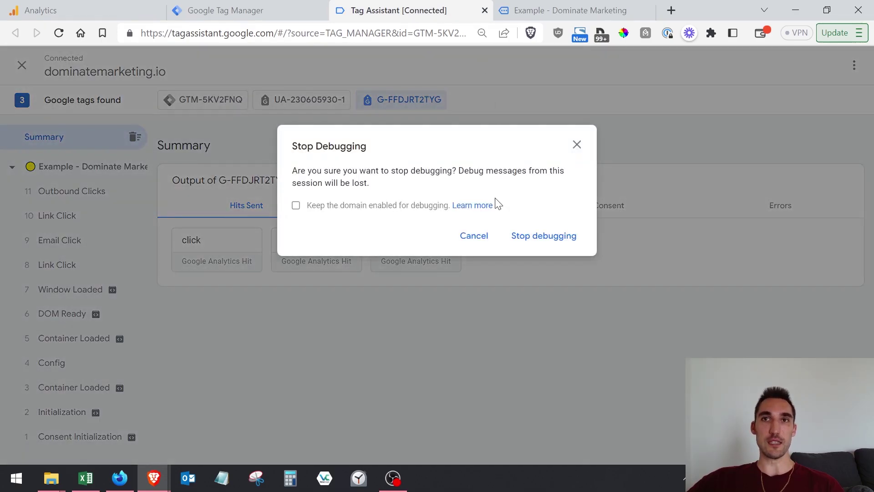
click(577, 145)
- Close the Tag Assistant and example website tabs and show the GTM Triggers list
click(484, 10)
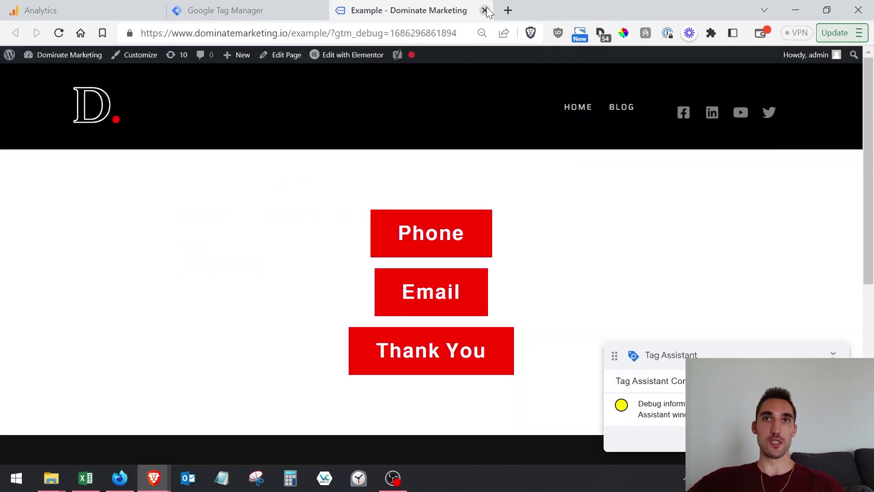
click(484, 10)
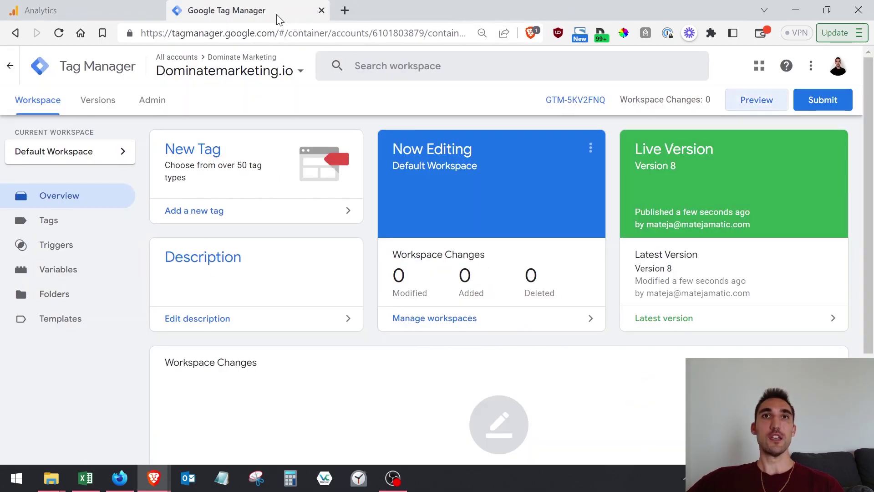
click(69, 244)
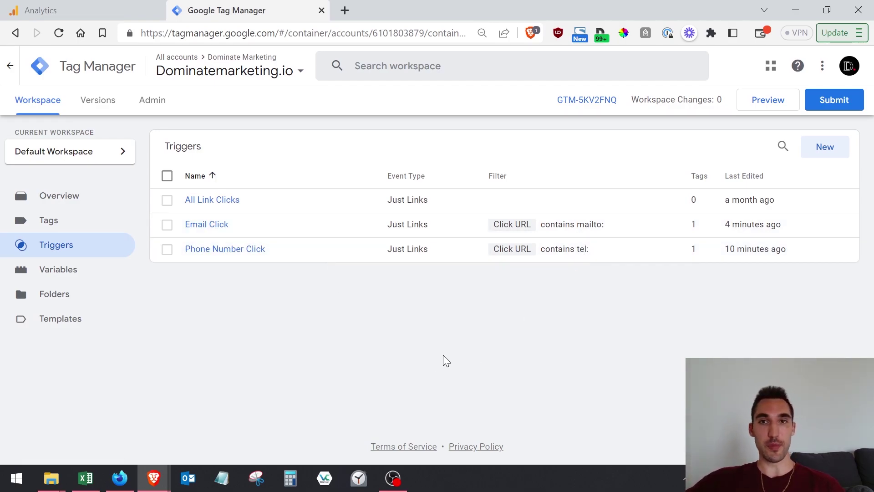
- Start a new trigger named Call Booked
click(824, 147)
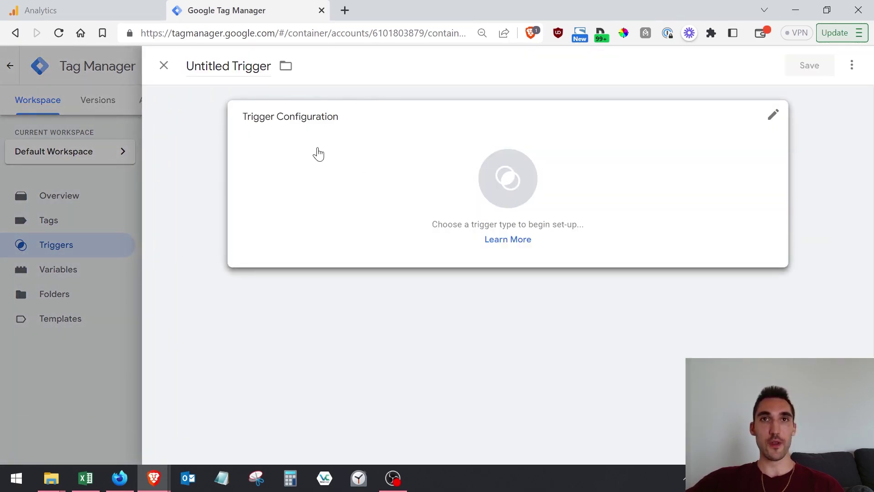
click(242, 64)
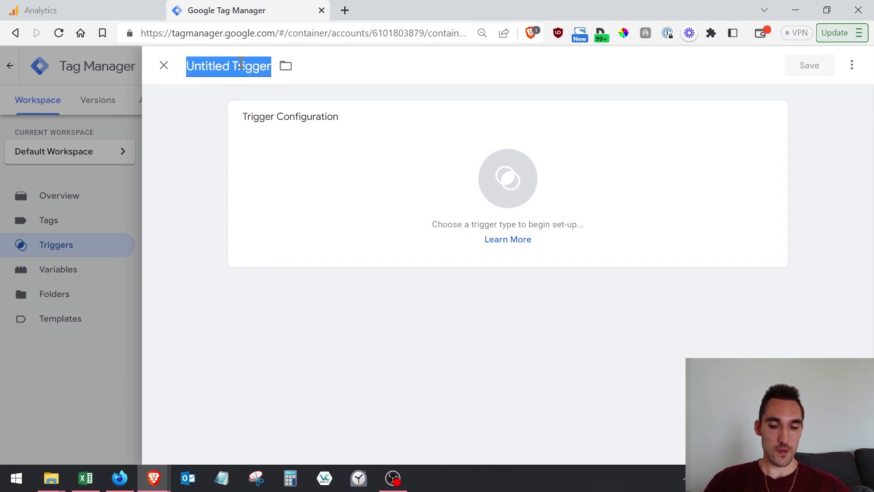
text(Call Booked)
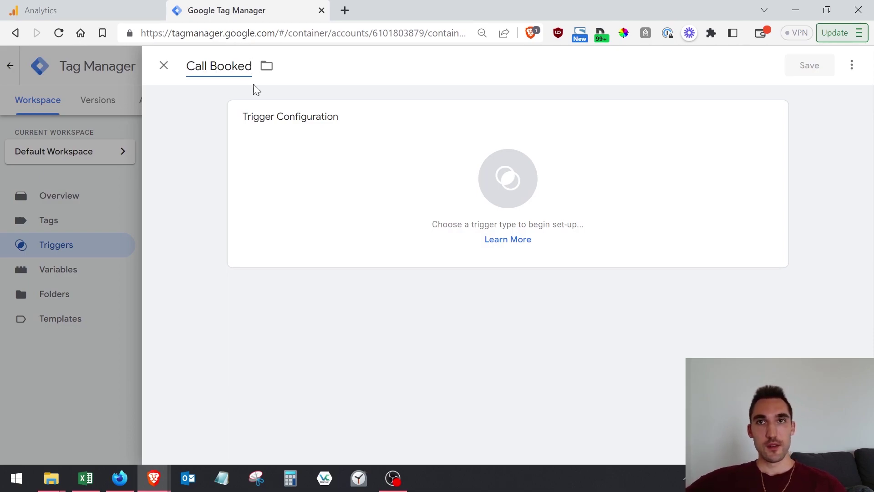
- Set it to Page View on Some Page Views where Page URL contains /thank-you
click(377, 184)
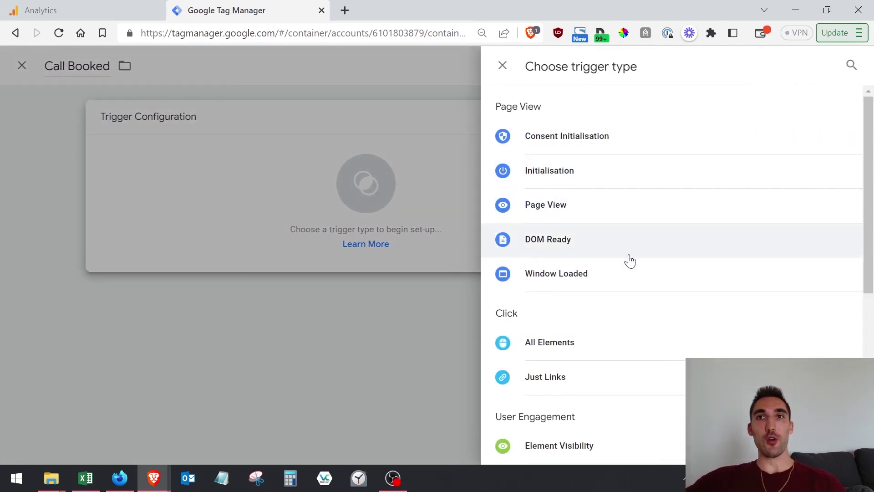
scroll(618, 219, down, 7)
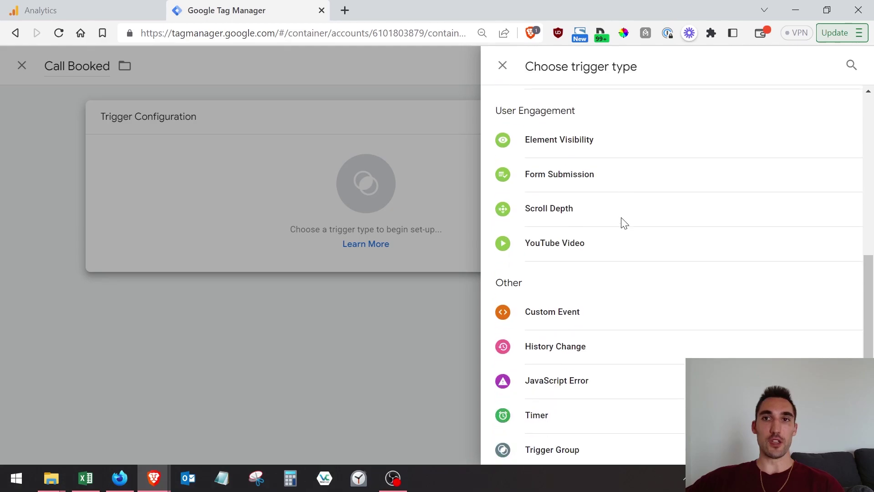
scroll(632, 248, up, 7)
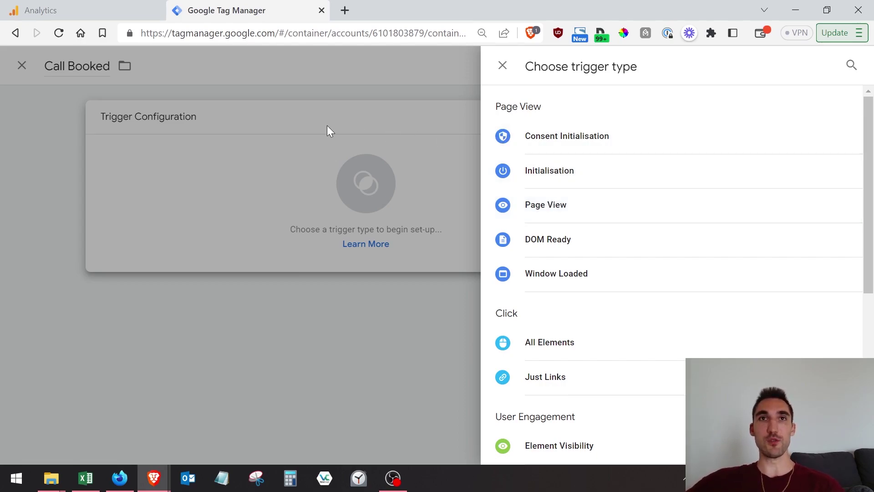
click(567, 209)
click(342, 240)
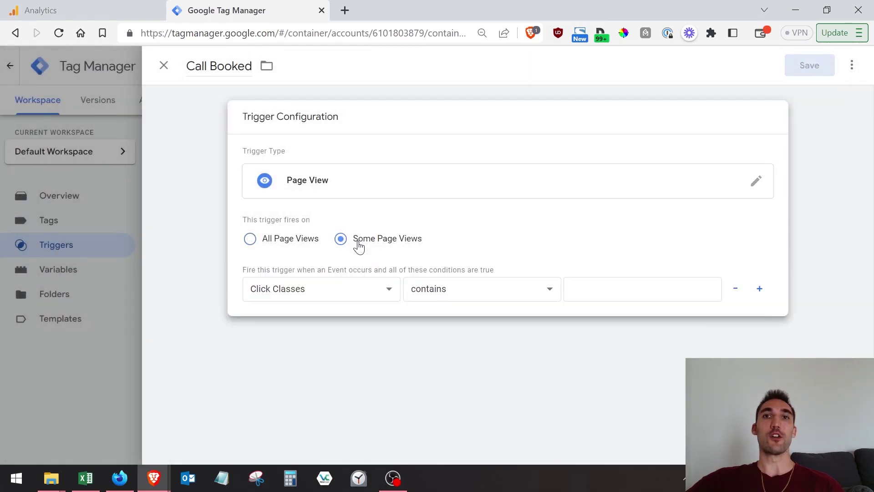
click(339, 285)
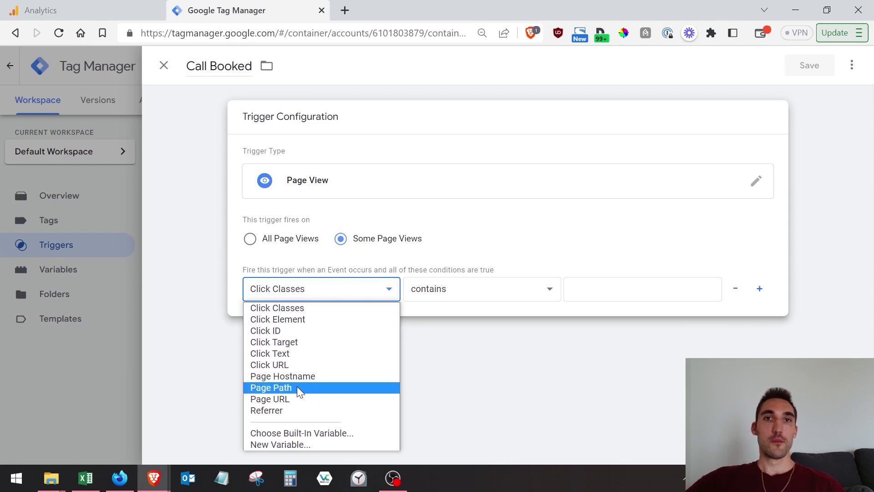
click(293, 400)
click(620, 286)
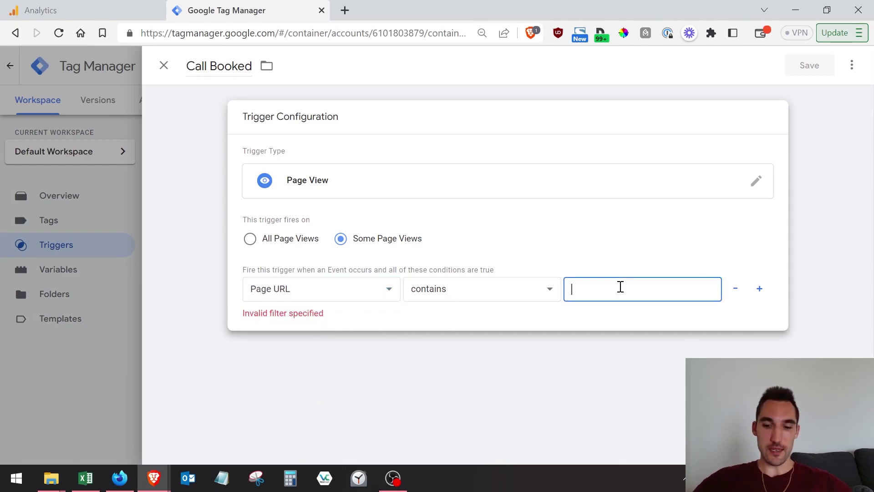
text(/thank-you)
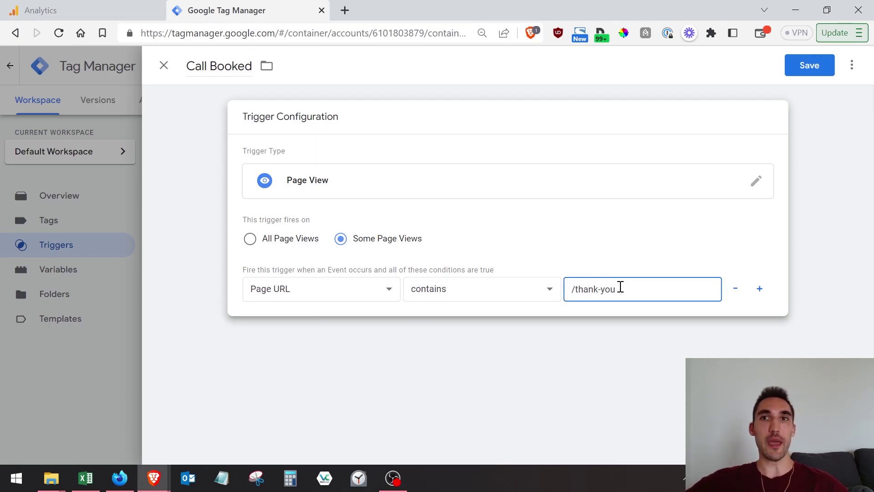
drag(620, 287, 519, 305)
key(ctrl+c)
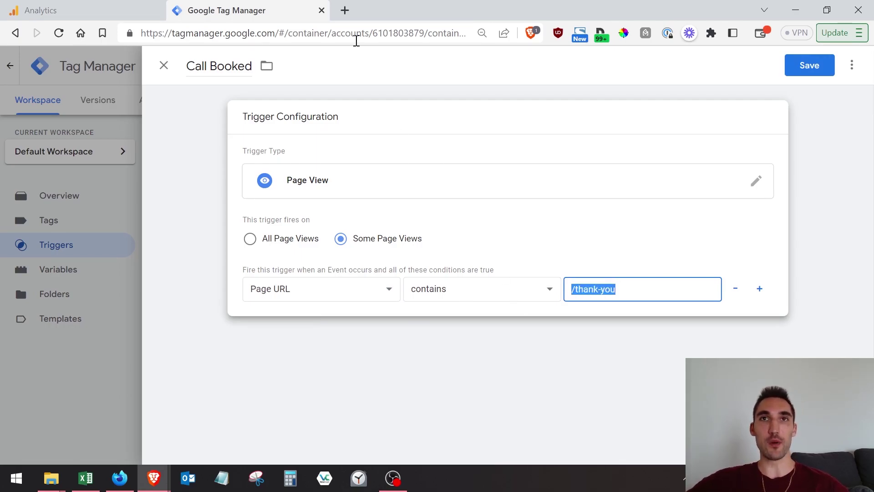
click(348, 13)
- Load dominatemarketing.io/thank-you in the new tab
text(dominaa)
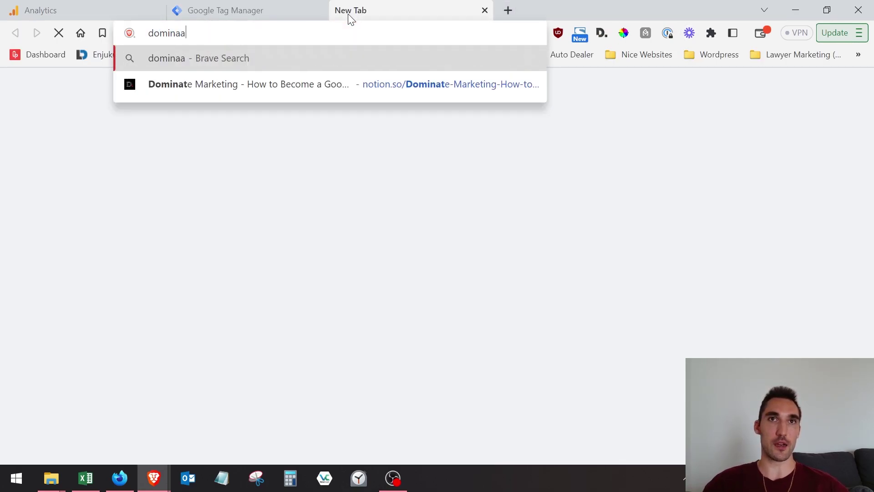
key(BackSpace)
text(t)
key(End)
key(ctrl+v)
key(Return)
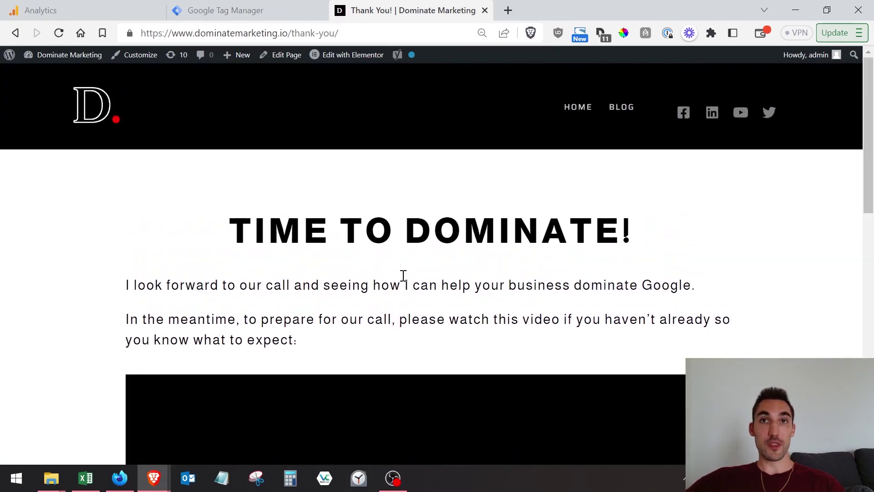
- Reload the thank-you page with a trailing slash to compare the URL path
click(220, 10)
click(408, 7)
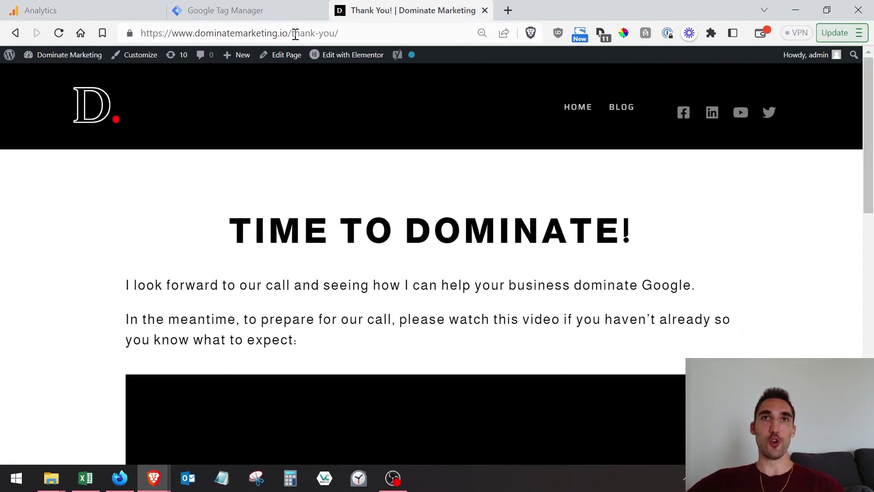
drag(288, 31, 345, 33)
click(347, 33)
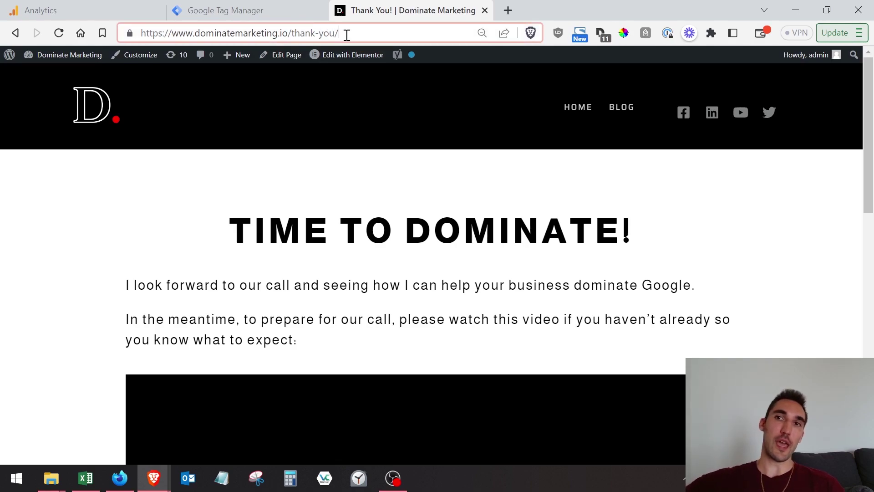
drag(346, 35, 291, 35)
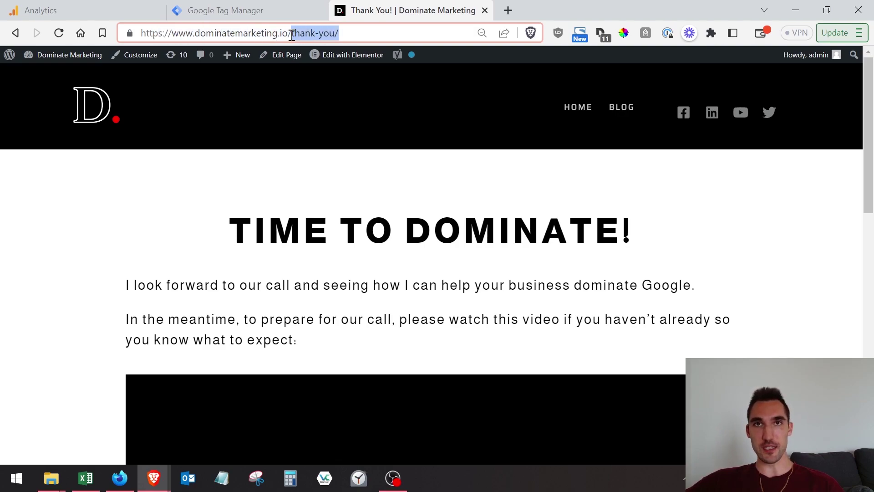
click(297, 34)
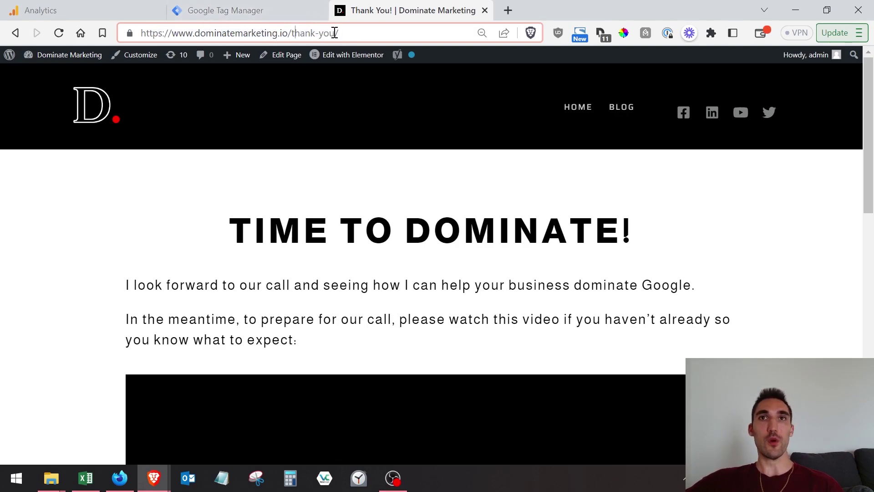
key(BackSpace)
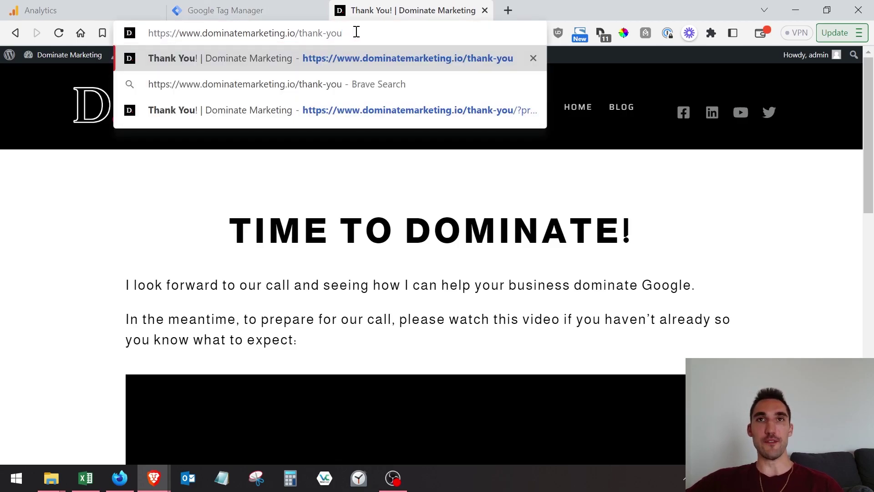
text(/)
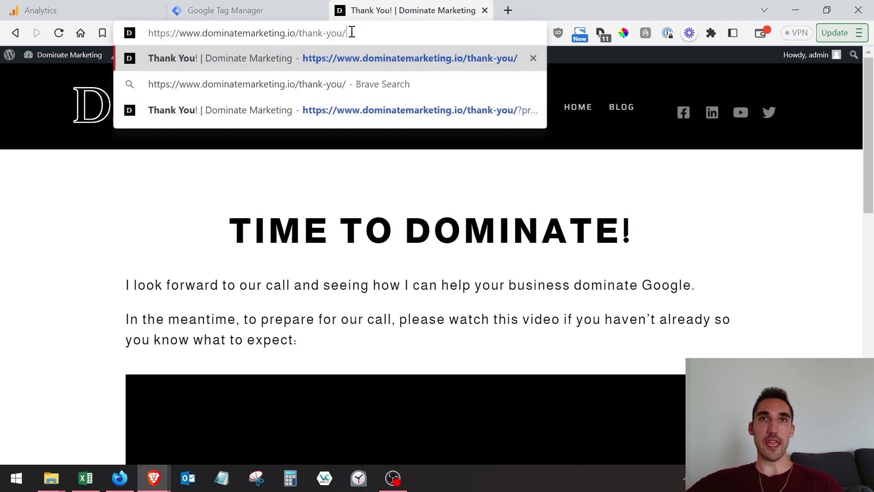
key(Return)
click(336, 32)
- Reload the thank-you page without the slash, then save the Call Booked trigger and show Tags
key(BackSpace)
key(Return)
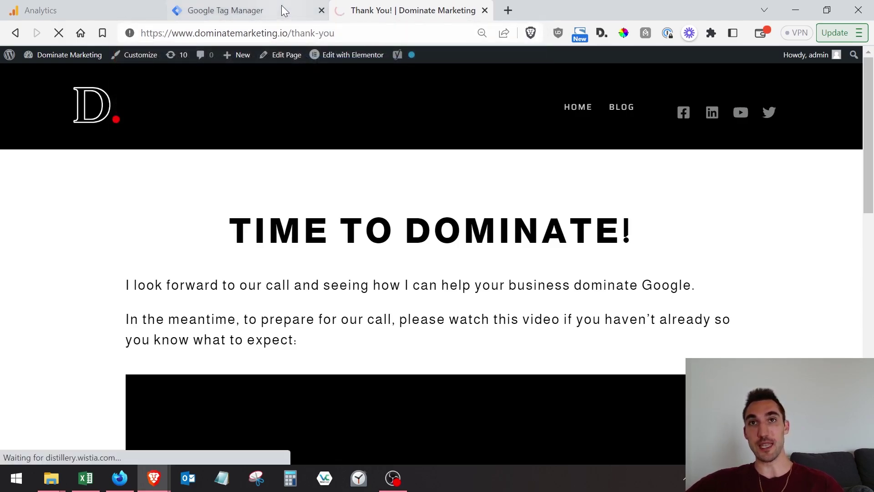
click(257, 12)
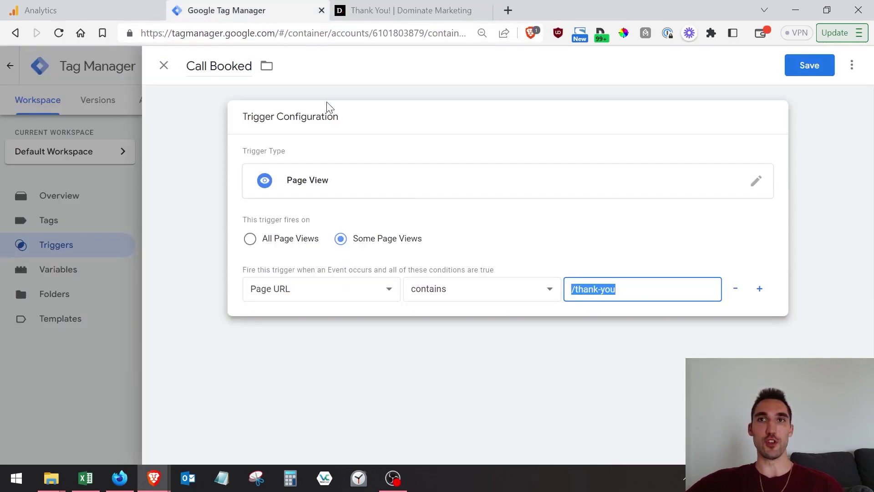
click(642, 299)
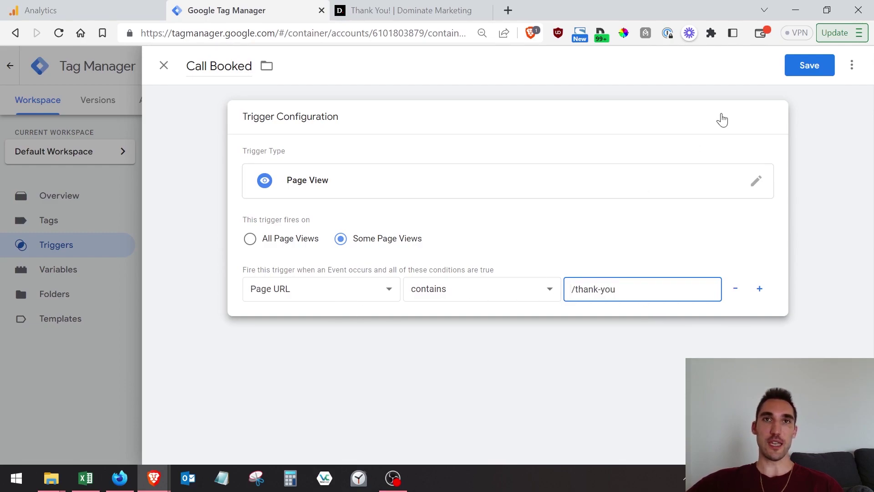
click(790, 71)
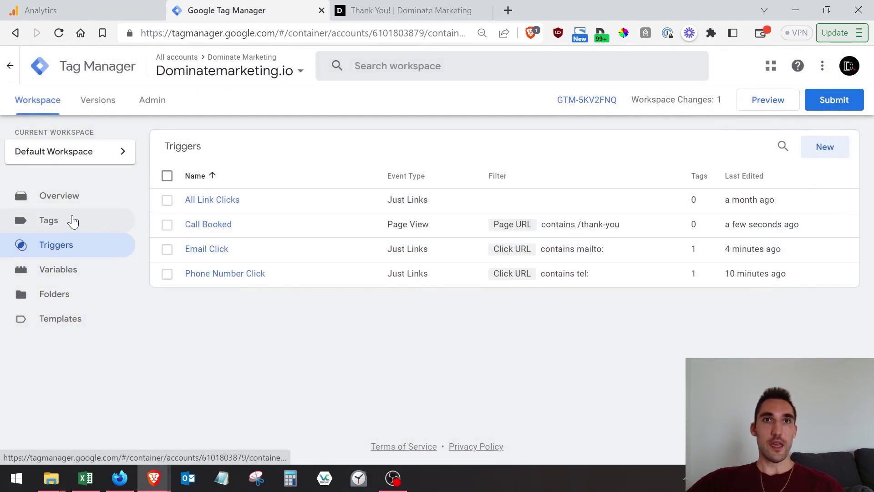
click(114, 229)
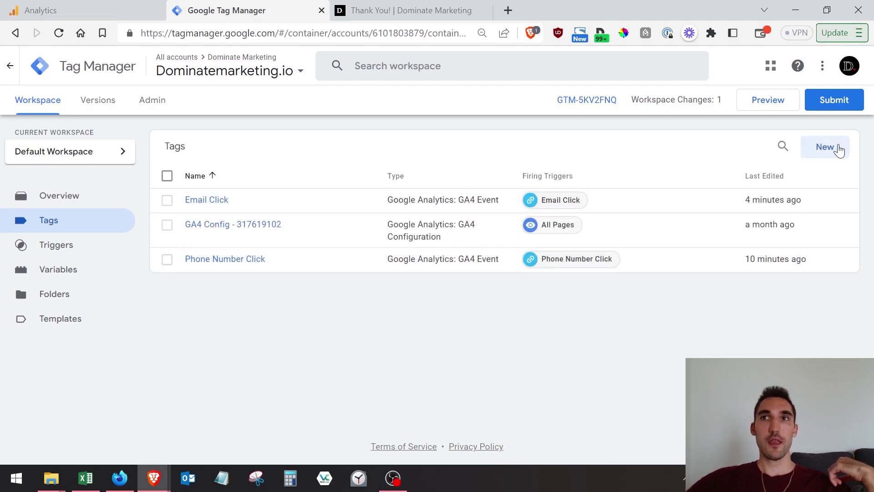
- Start a GA4 Event tag named Call Booked using GA4 Config - 317619102
click(814, 146)
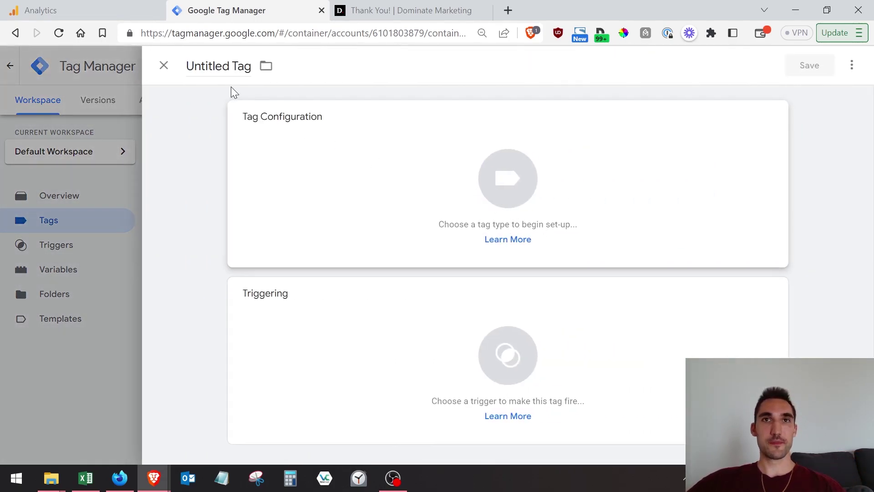
click(232, 67)
text(Call Booked)
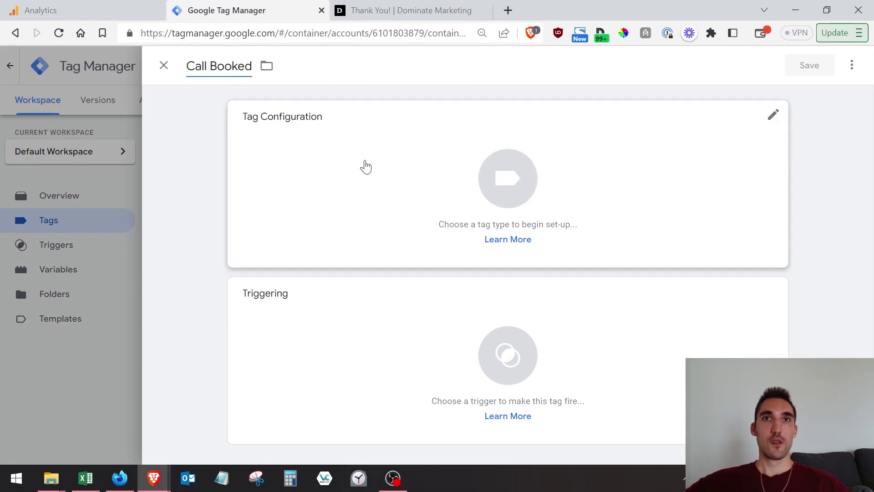
click(386, 181)
click(572, 217)
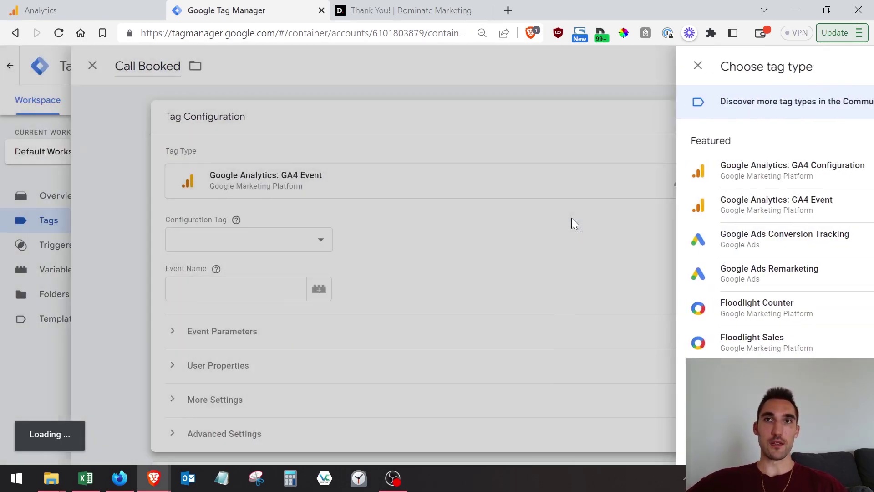
click(354, 239)
click(309, 278)
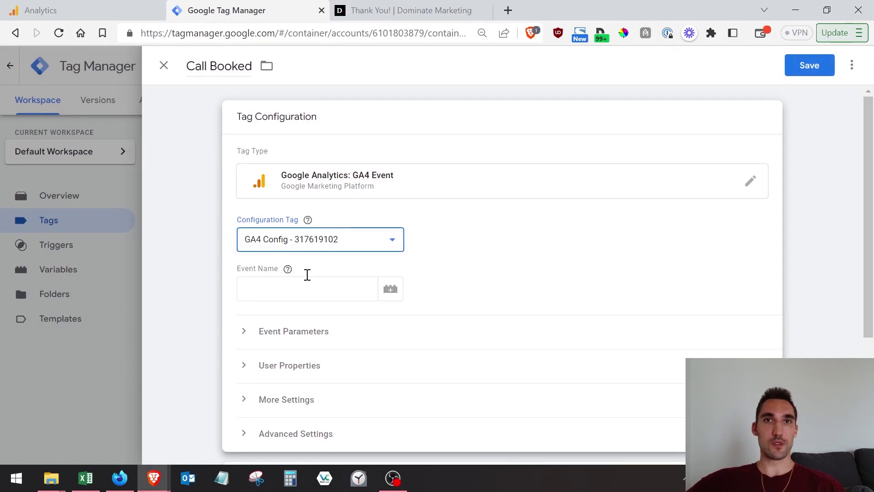
- Enter the event name, attach the Call Booked trigger and save the tag
click(305, 293)
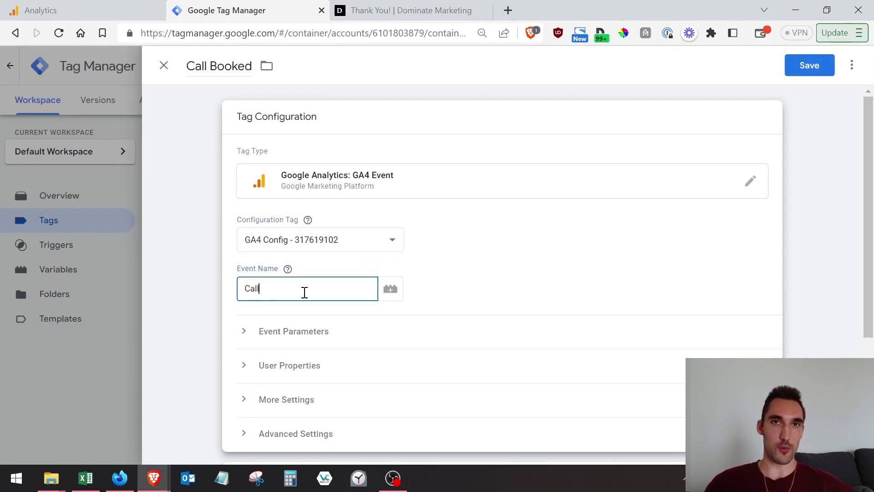
scroll(523, 302, down, 4)
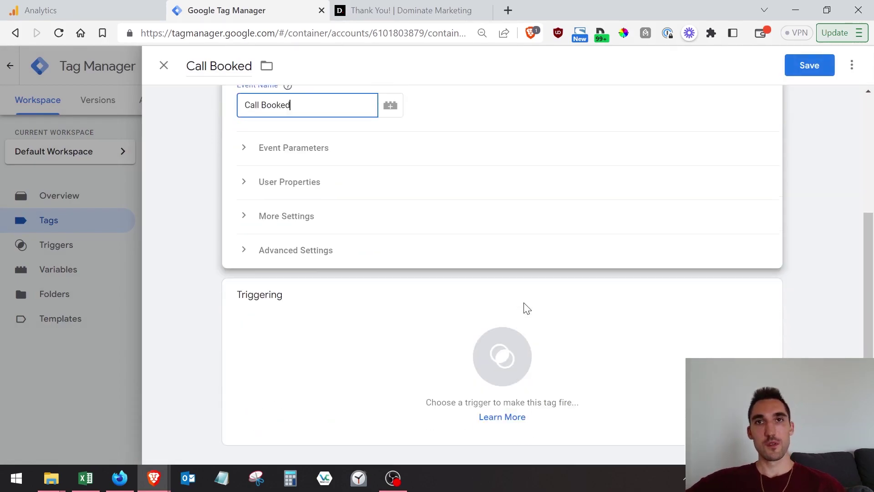
click(501, 360)
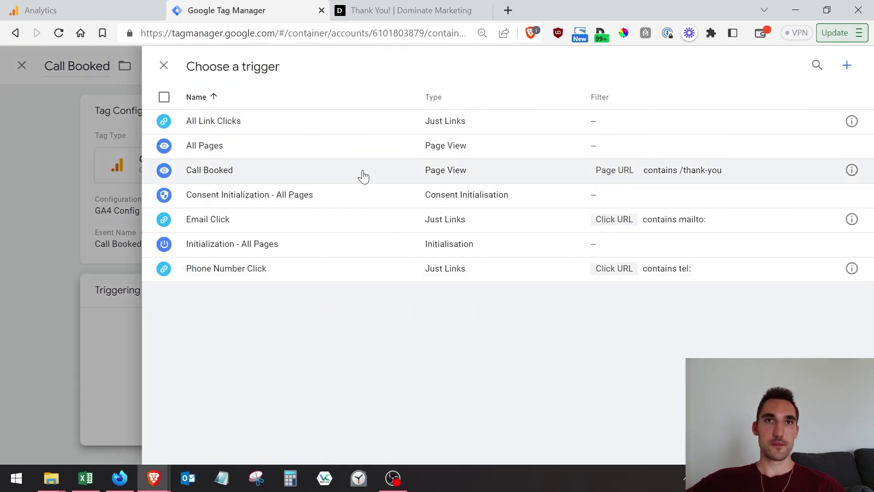
click(217, 174)
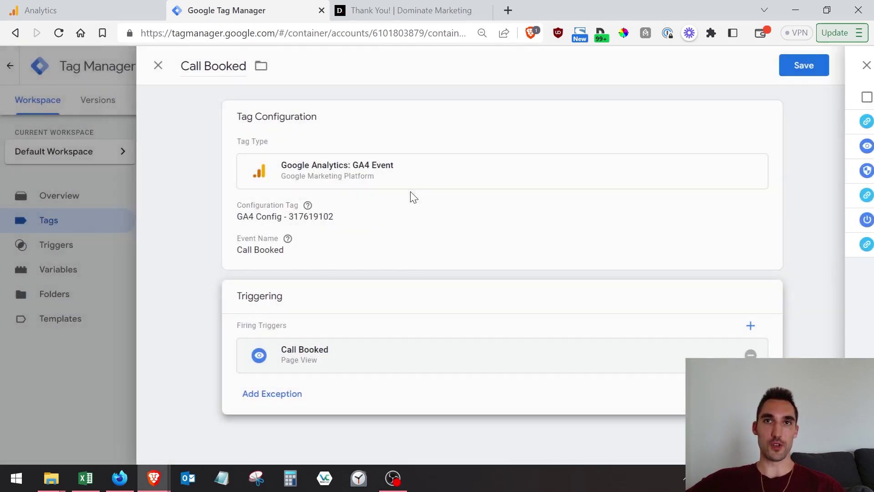
click(812, 67)
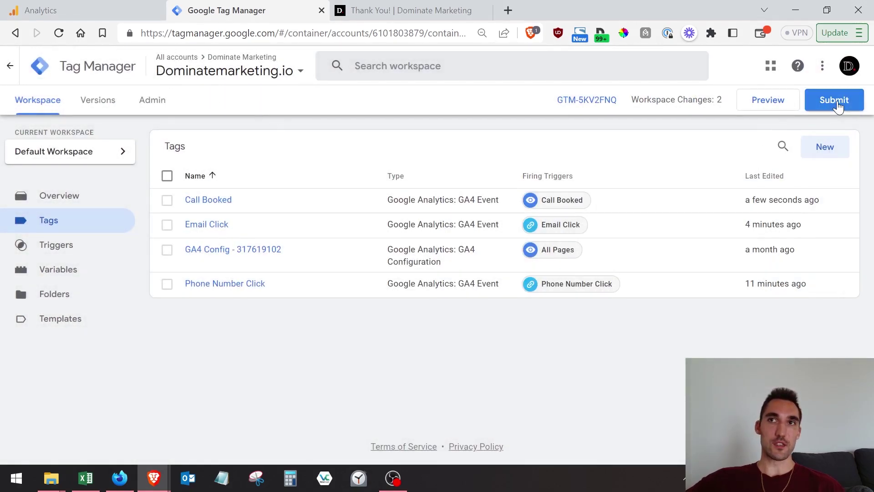
- Publish the workspace changes as Version 9 without a description, then close the thank-you tab
click(837, 102)
click(839, 68)
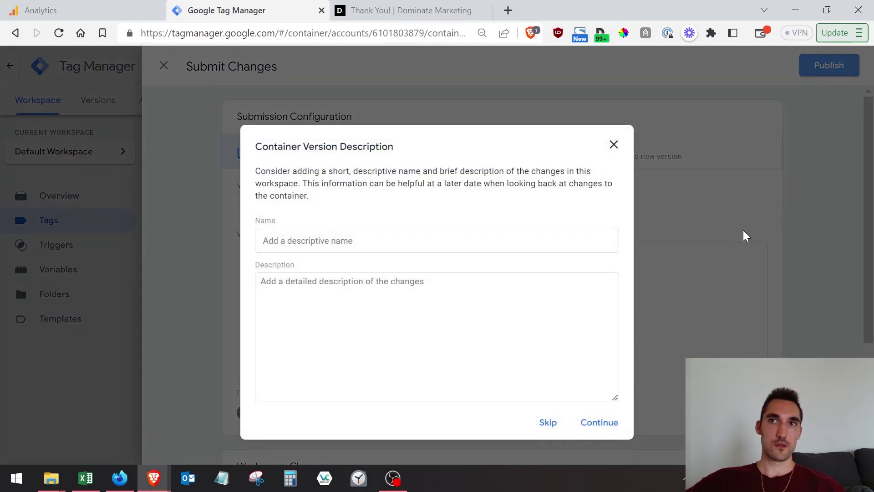
click(599, 422)
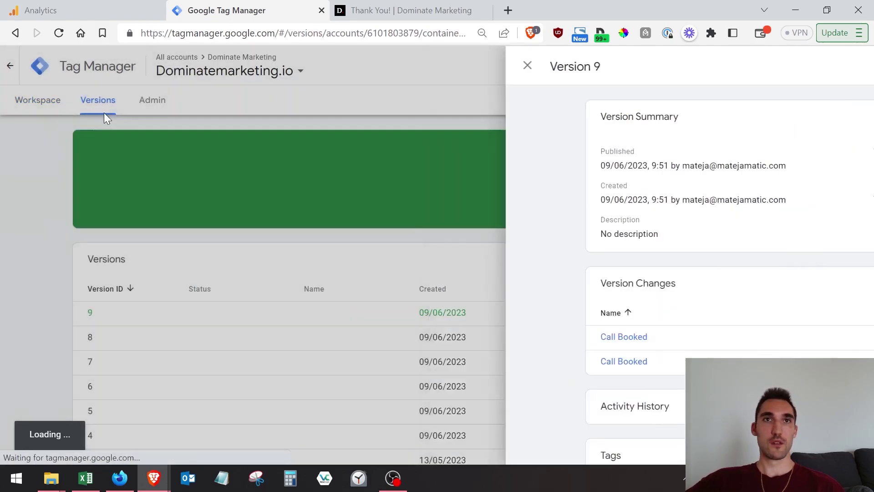
click(48, 109)
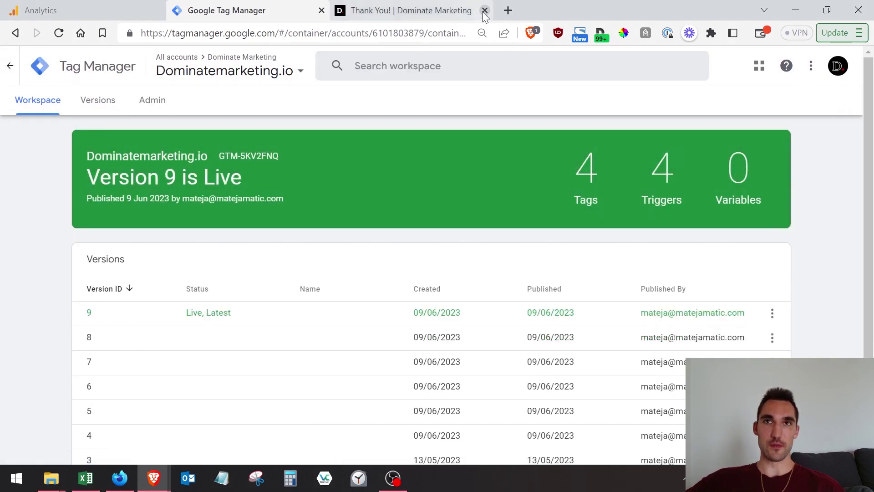
click(484, 10)
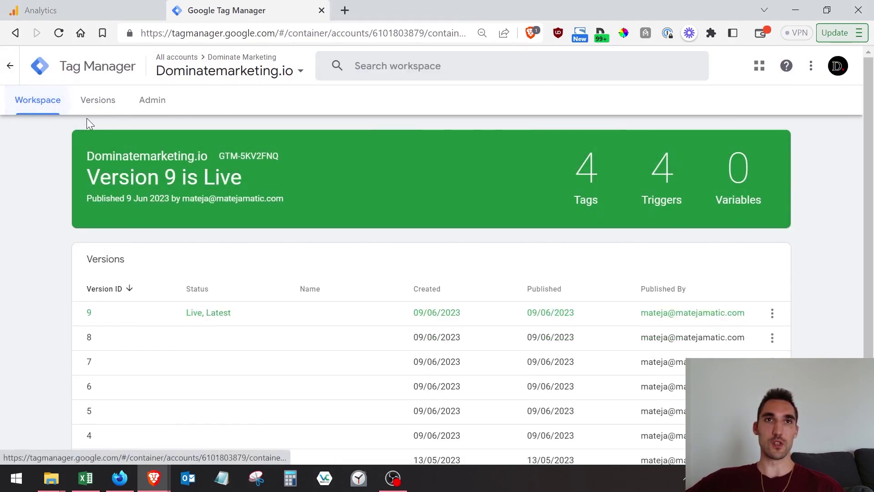
- Connect Tag Assistant preview to the dominatemarketing.io example page
click(45, 104)
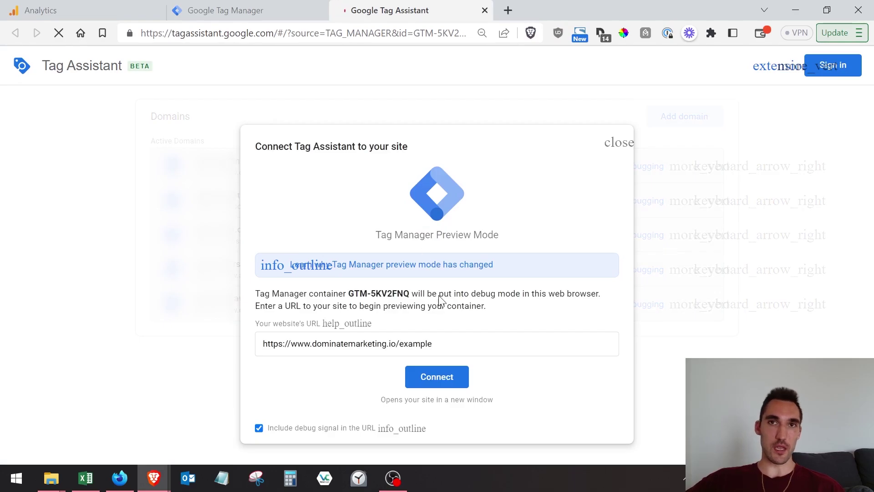
click(444, 376)
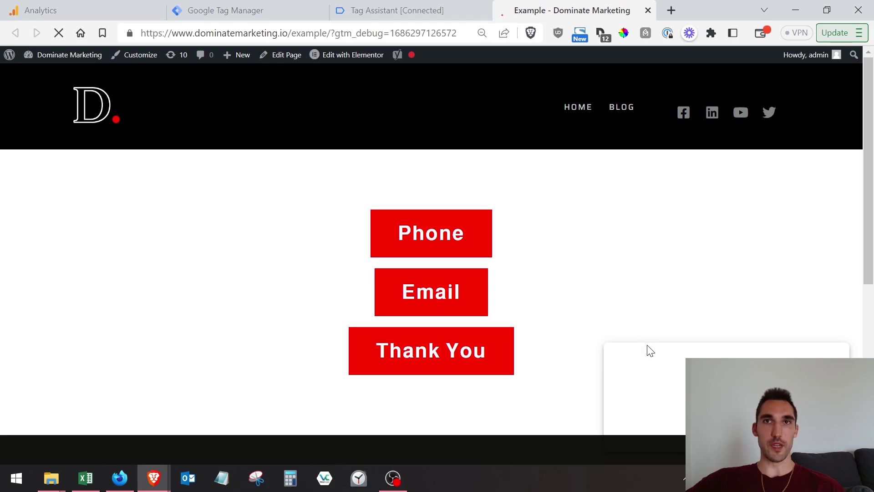
- Continue past the Tag Assistant connection notice and load the site's Thank You page
click(353, 18)
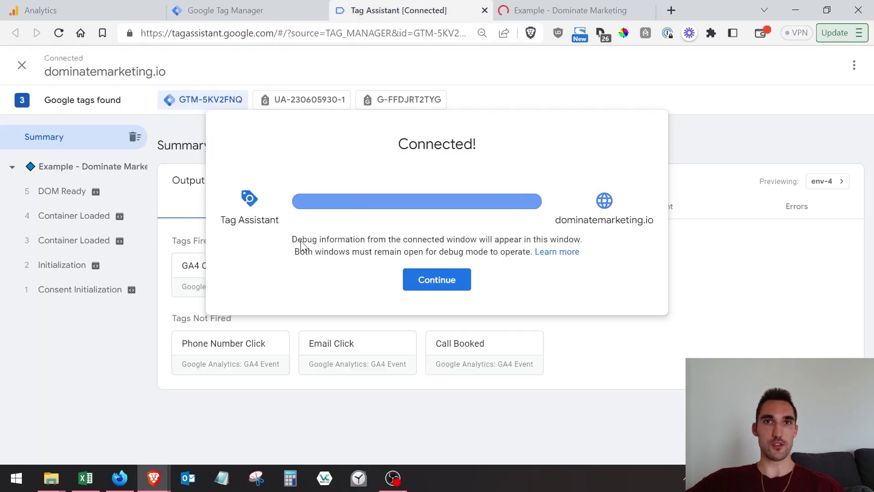
click(427, 279)
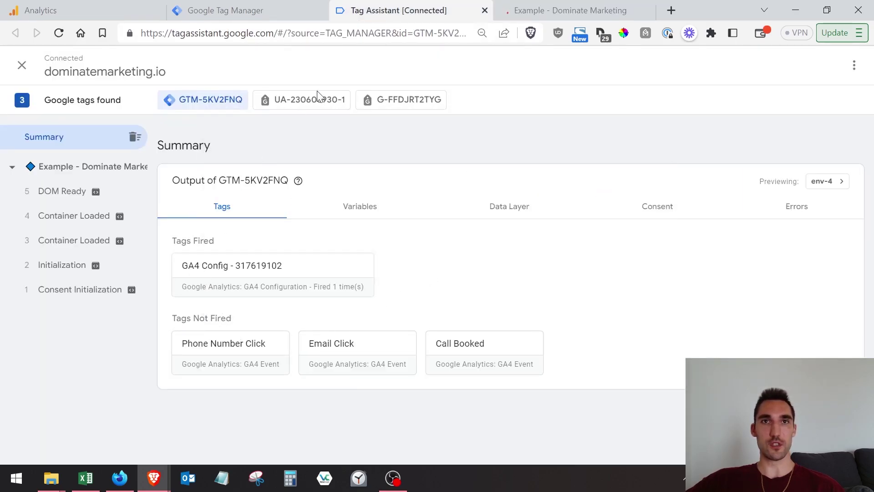
click(515, 10)
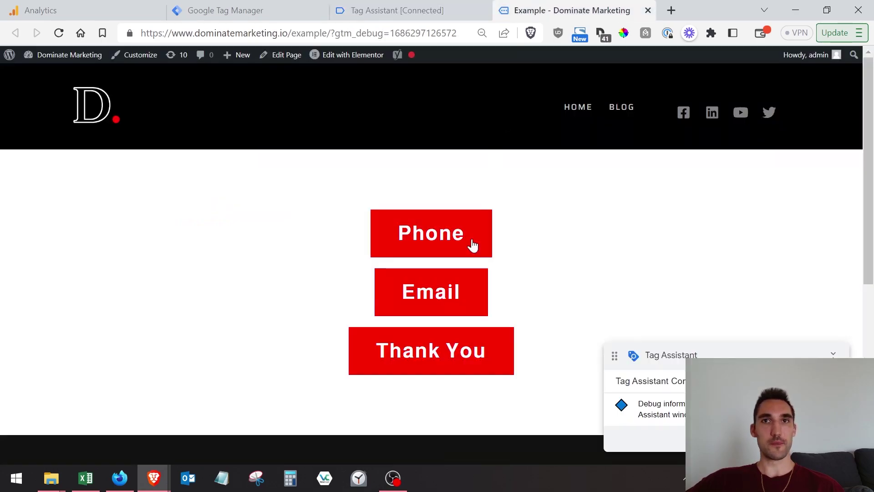
click(431, 355)
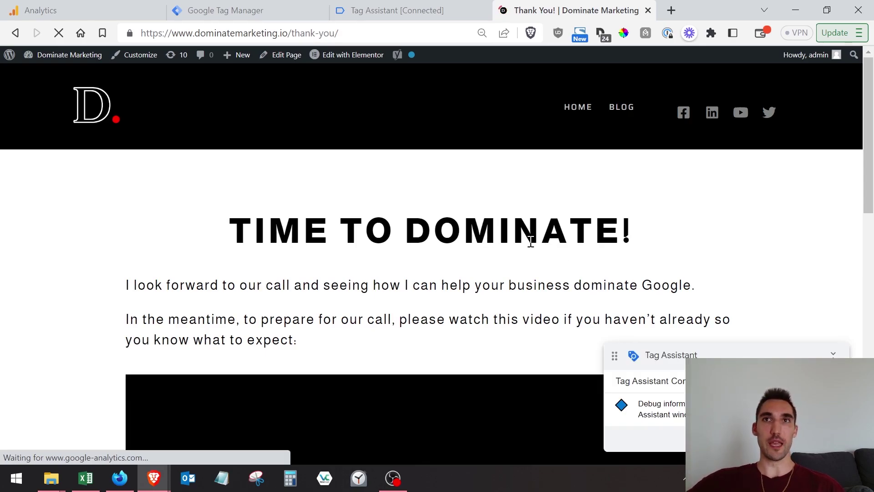
- Verify Call Booked fired and sent its hit to G-FFDJRT2TYG, then return to Analytics
click(425, 8)
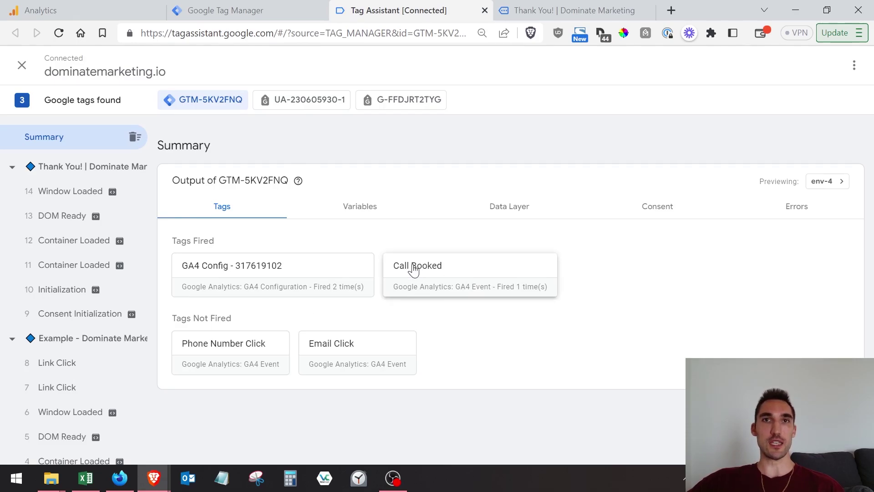
click(398, 103)
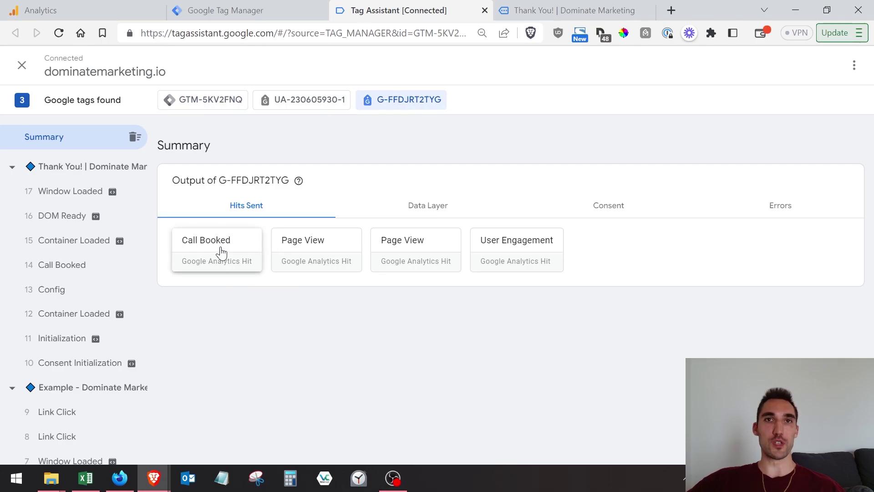
click(70, 17)
- Find the Call Booked event in the DebugView stream, then switch back to the Thank You tab
scroll(380, 312, down, 5)
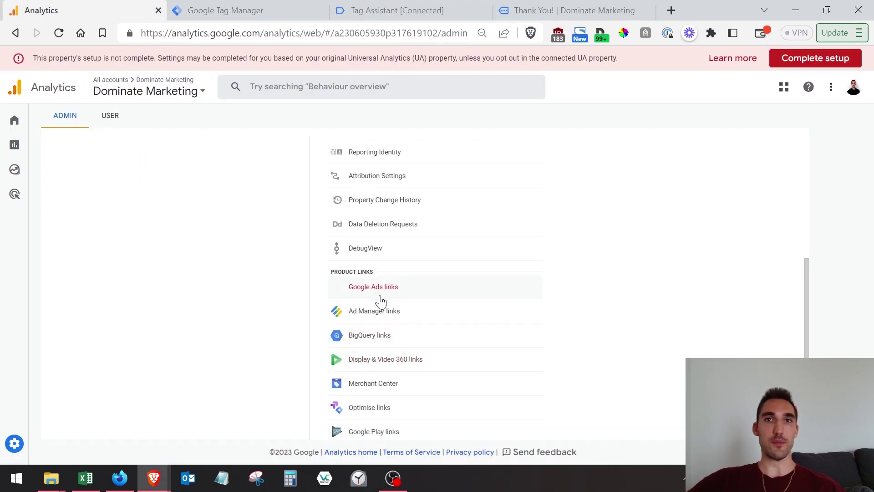
click(366, 247)
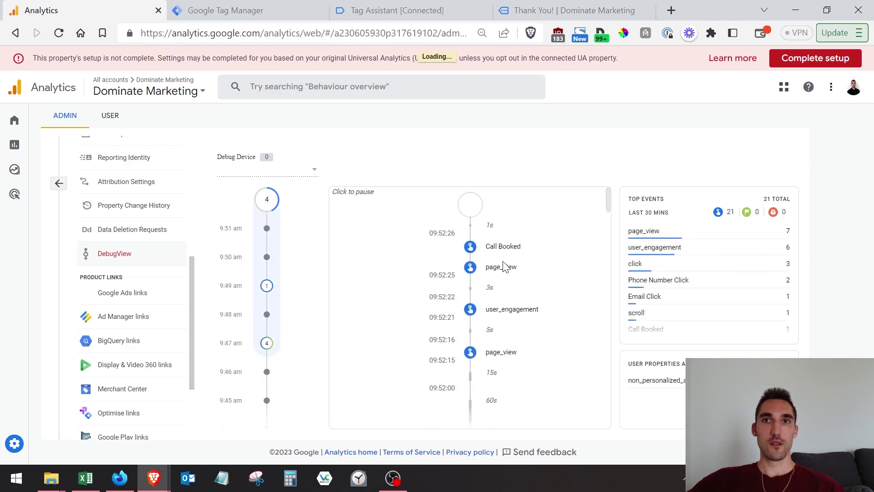
drag(524, 251, 483, 251)
click(541, 268)
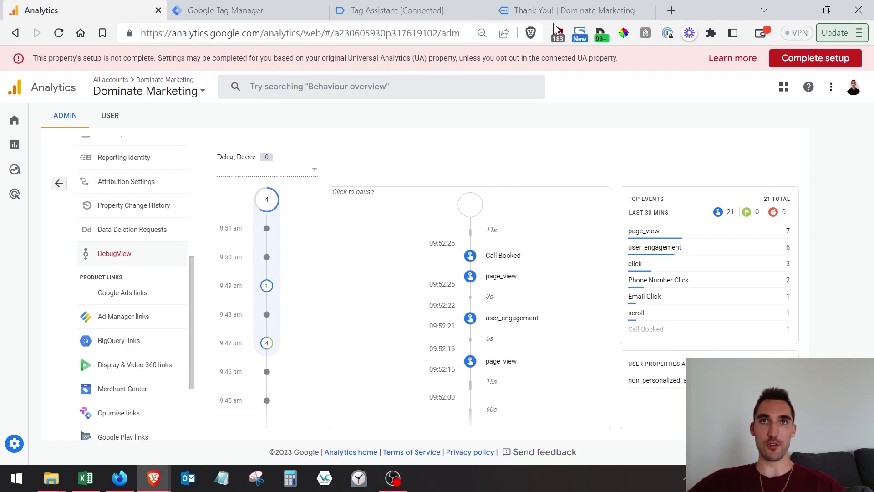
click(568, 11)
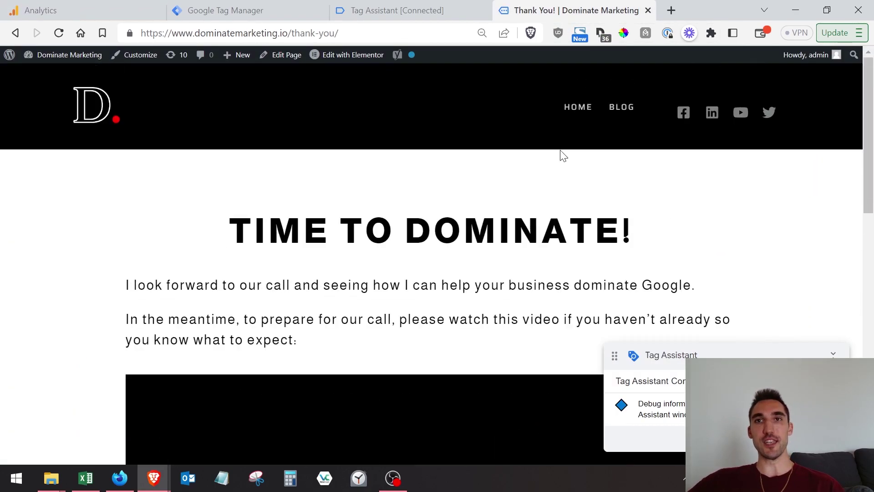
- Close the Thank You and Tag Assistant tabs, view the GTM Tags list, and return to Analytics
click(648, 10)
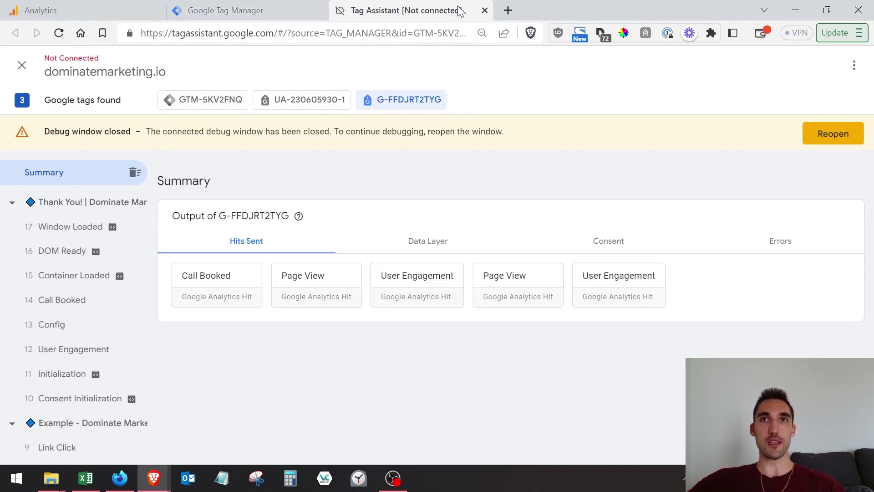
click(485, 11)
click(96, 229)
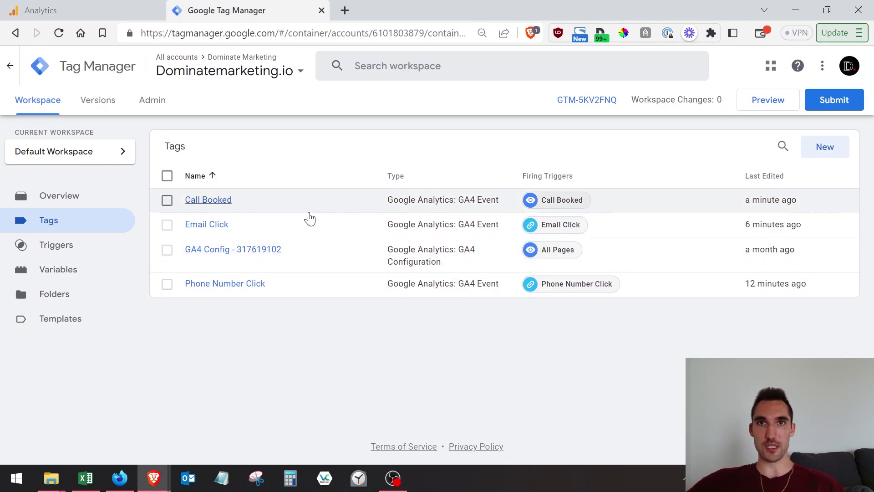
click(40, 10)
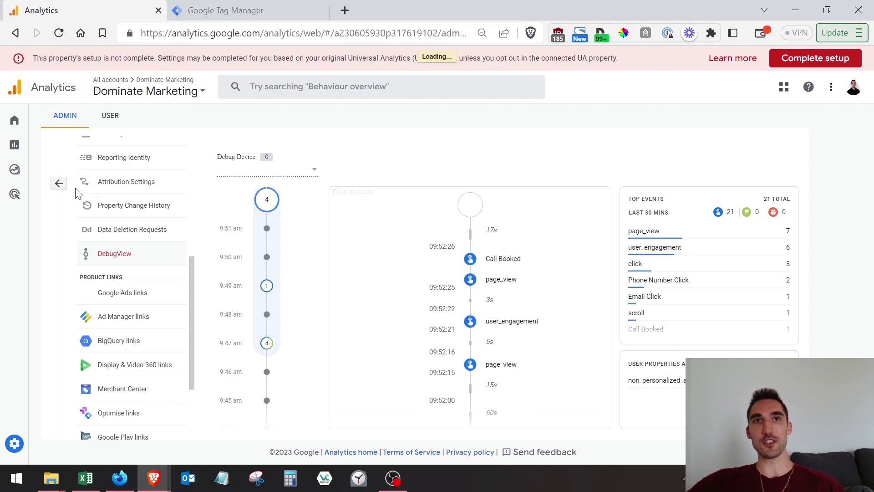
- Show the property's Events list with the date range set to Today
click(58, 183)
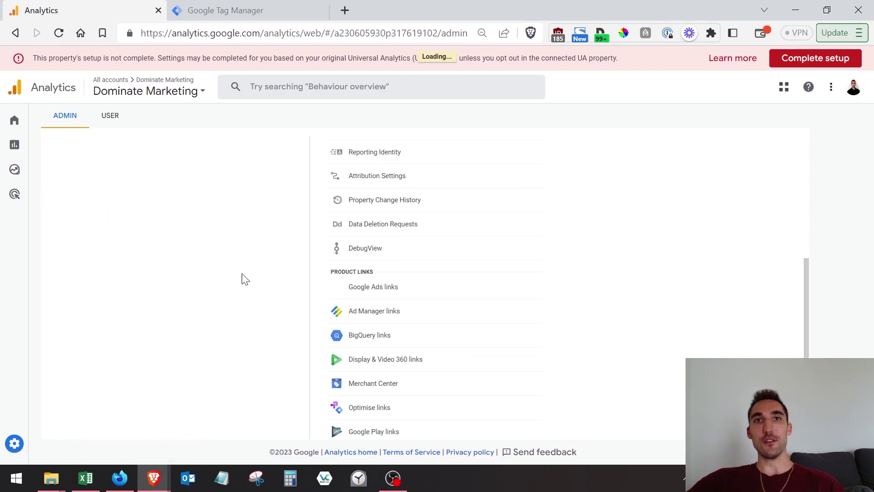
scroll(473, 339, up, 3)
scroll(477, 336, up, 3)
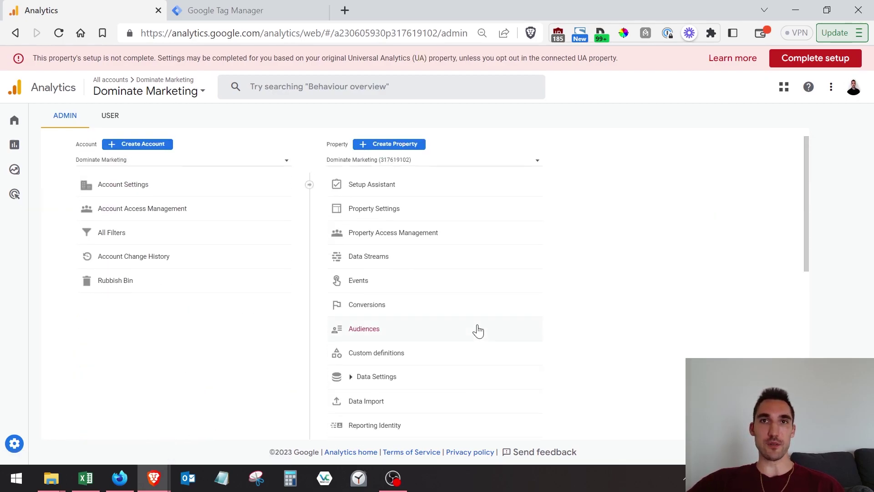
click(395, 281)
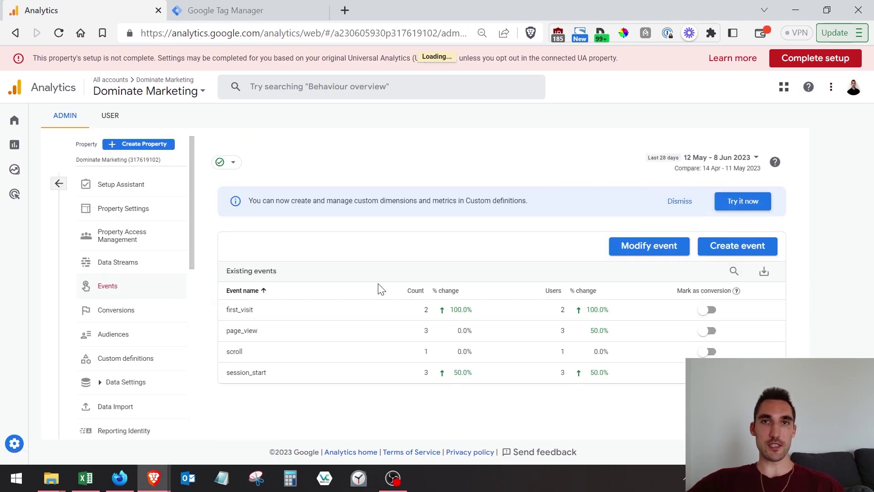
click(717, 159)
click(709, 188)
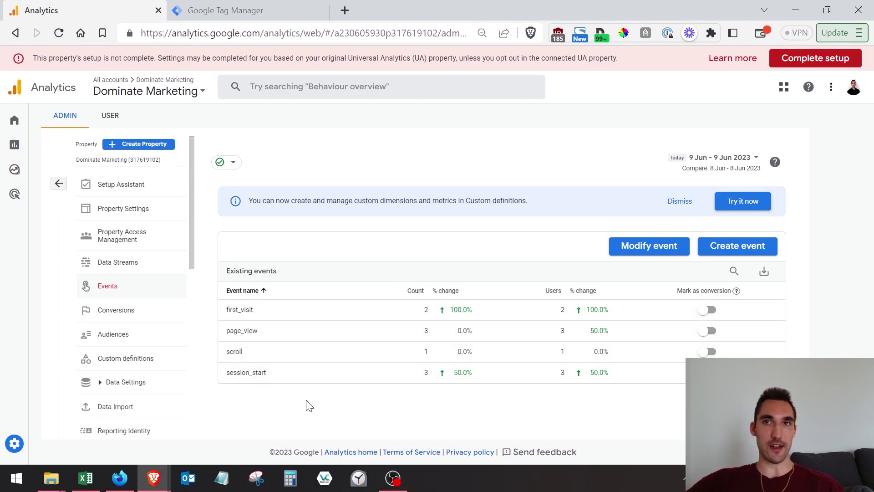
- Toggle Mark as conversion on and back off for first_visit, page_view and scroll
click(705, 309)
click(709, 331)
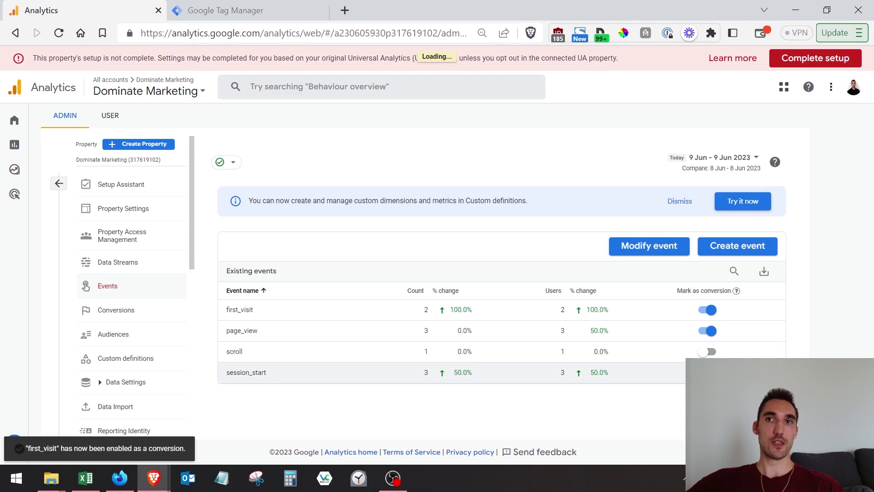
click(707, 352)
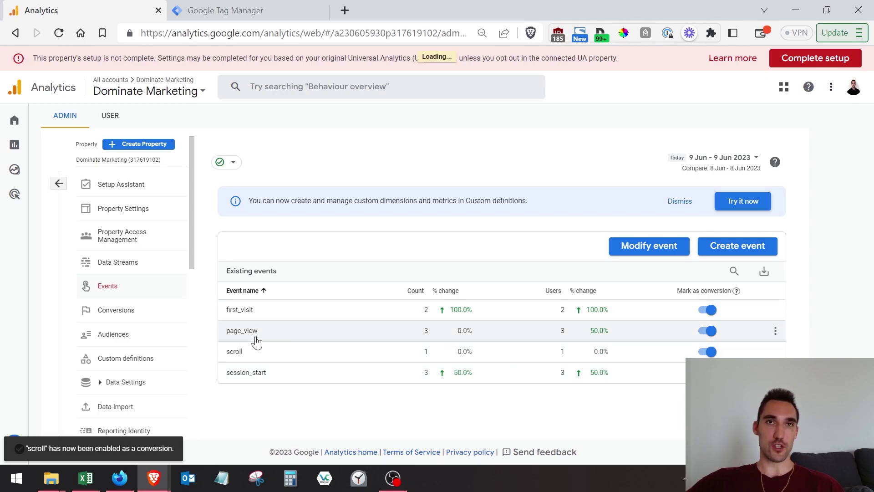
click(709, 309)
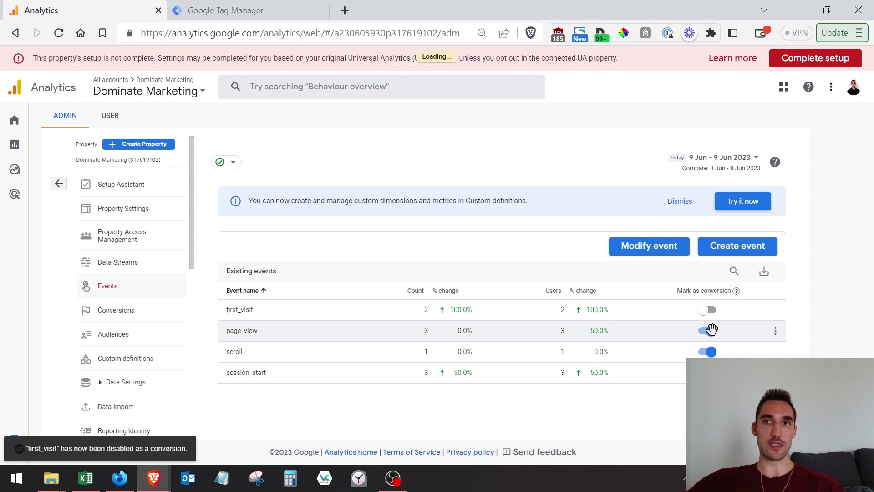
click(710, 330)
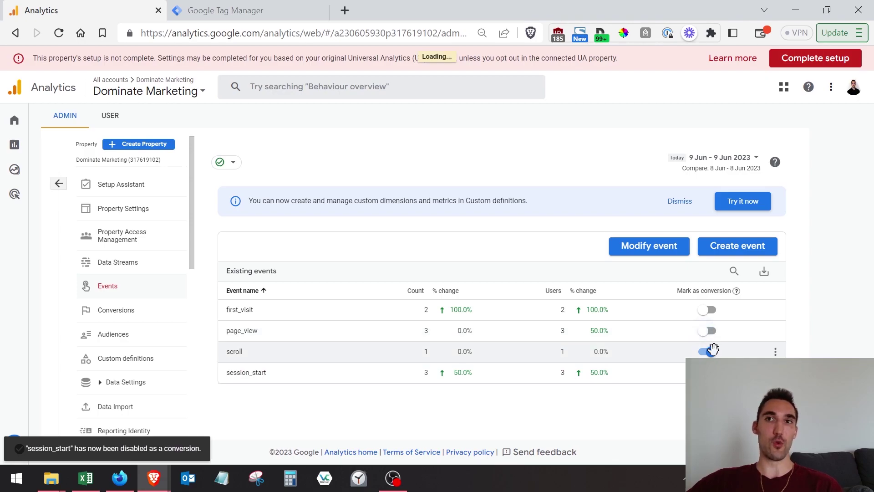
click(709, 352)
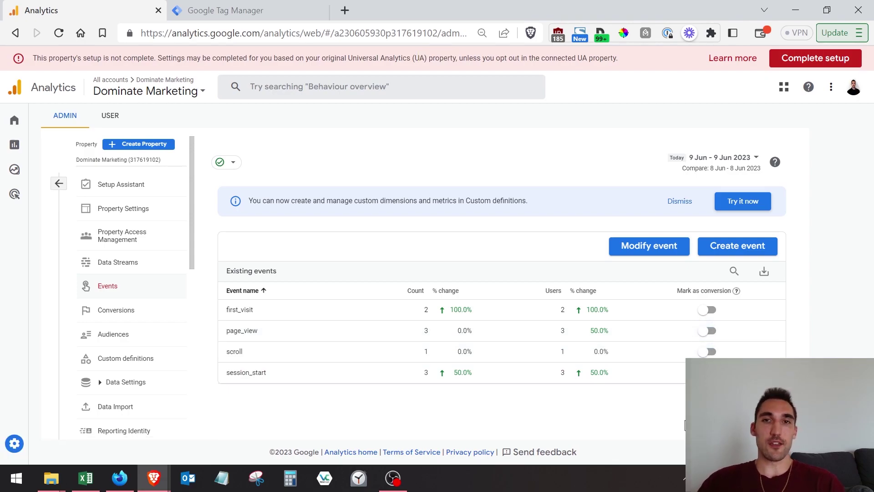